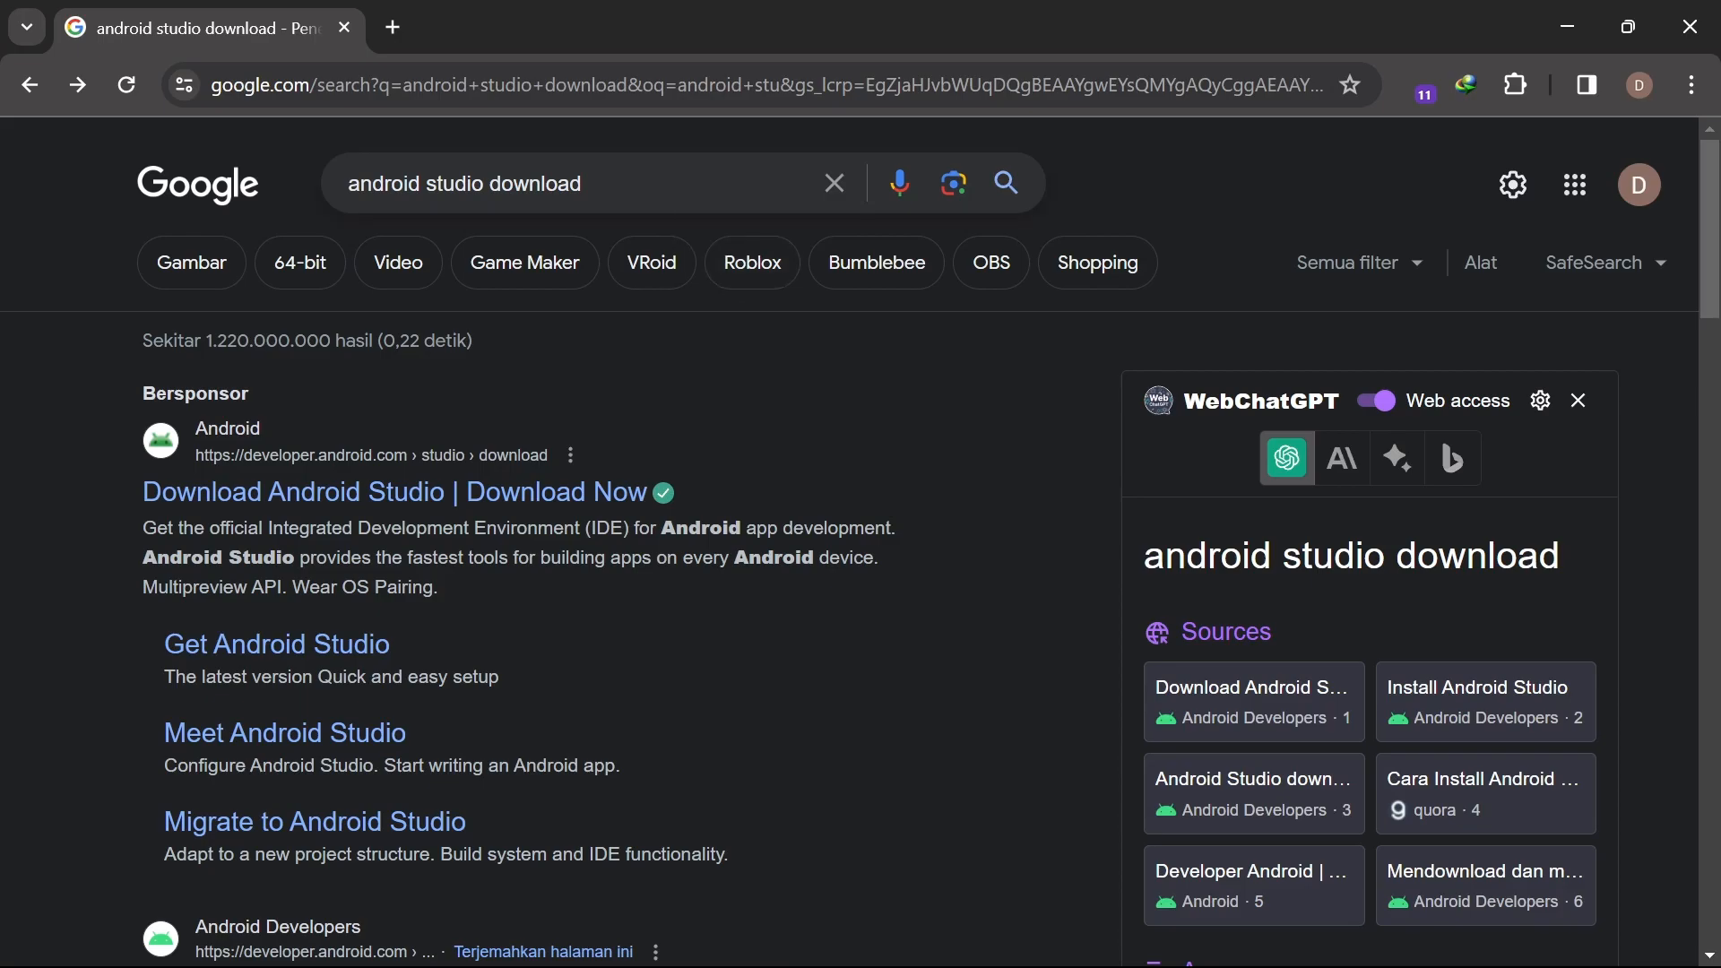
{"action": "left_click_drag", "start_coordinate": [584, 185], "coordinate": [343, 200]}
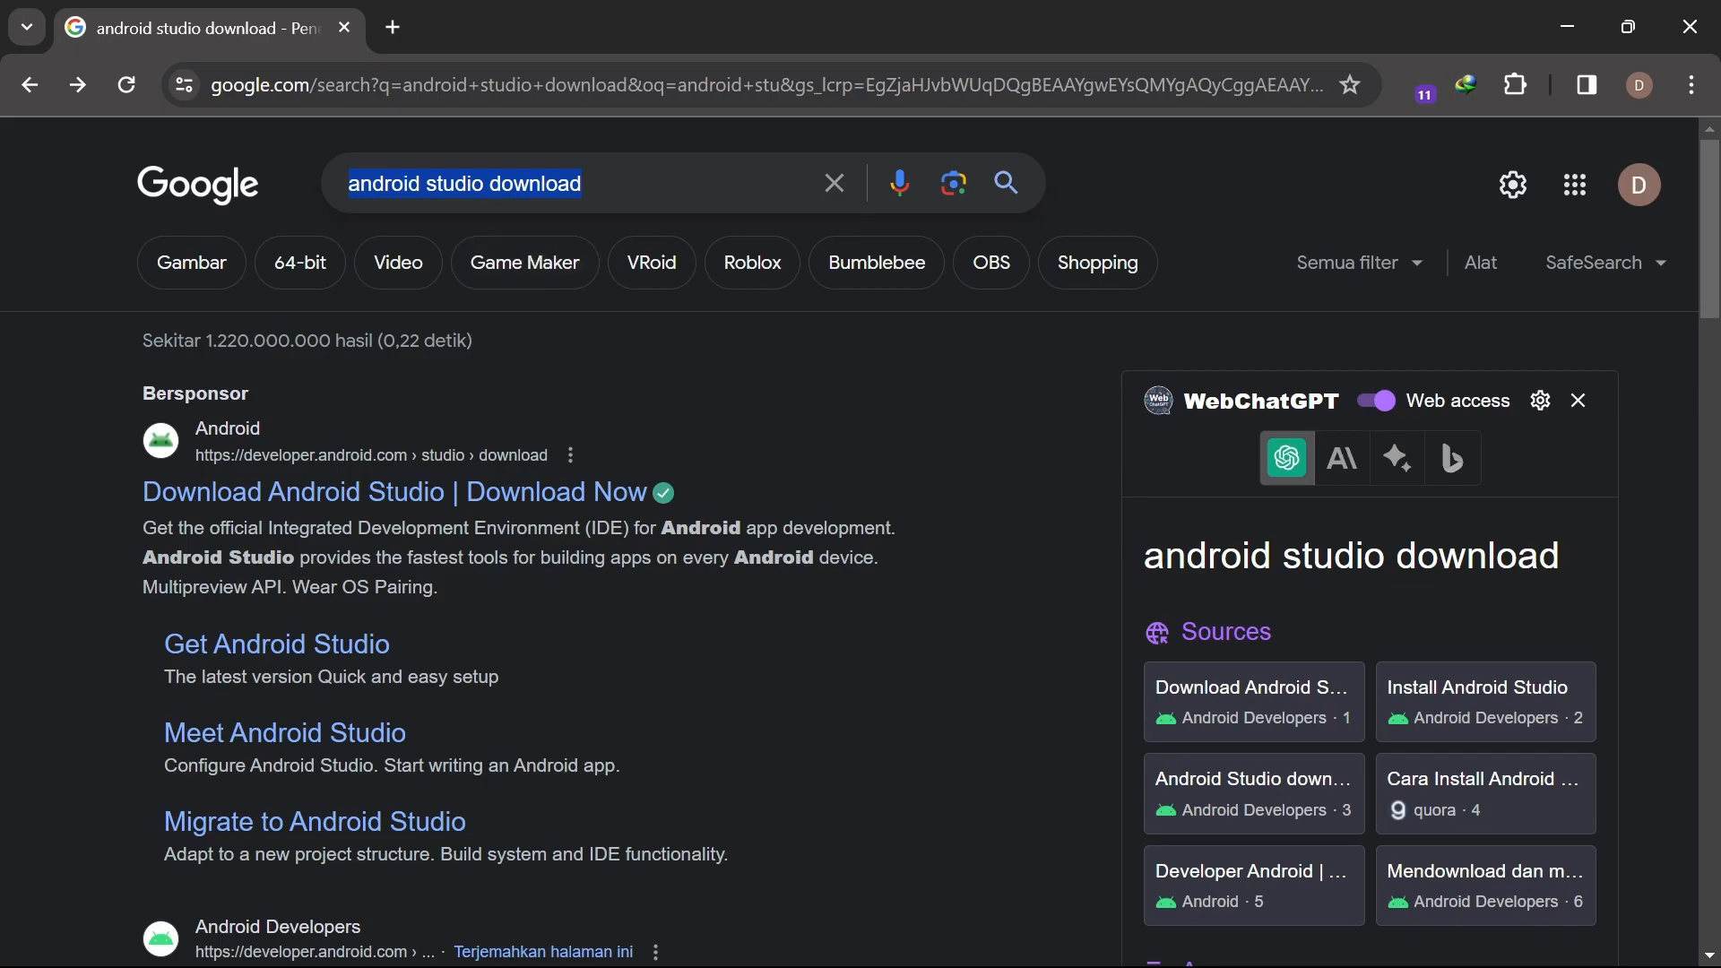
{"action": "left_click", "coordinate": [581, 184]}
{"action": "left_click_drag", "start_coordinate": [581, 185], "coordinate": [363, 219]}
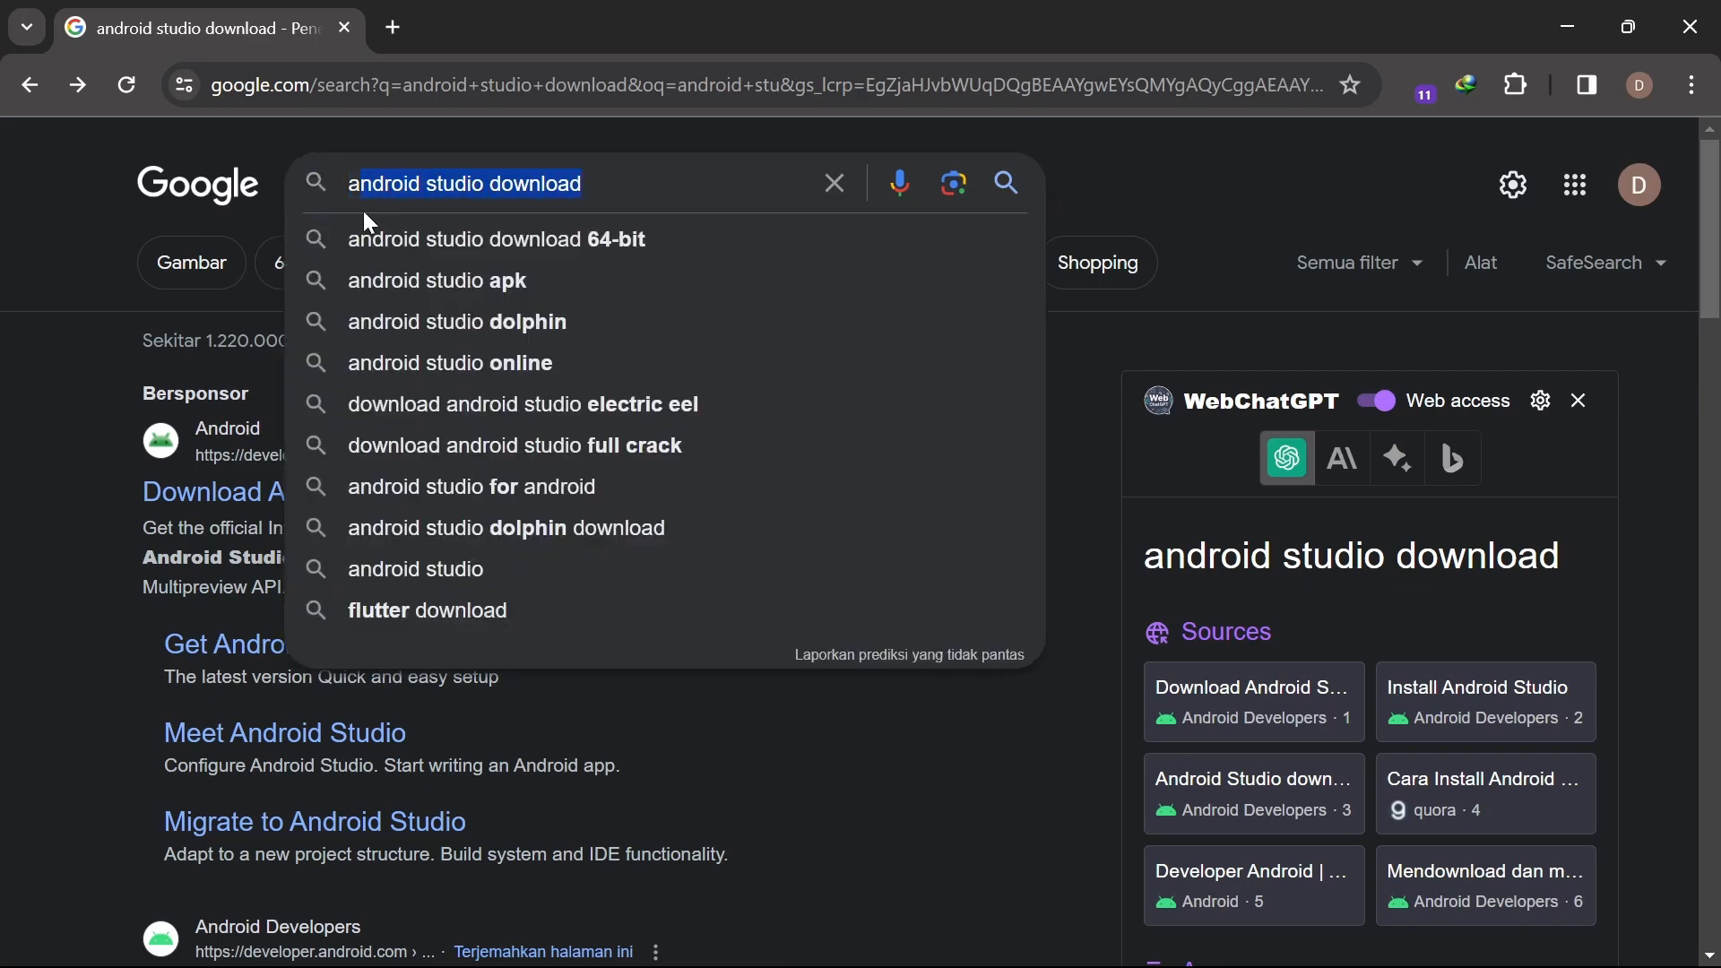
{"action": "left_click", "coordinate": [1148, 384]}
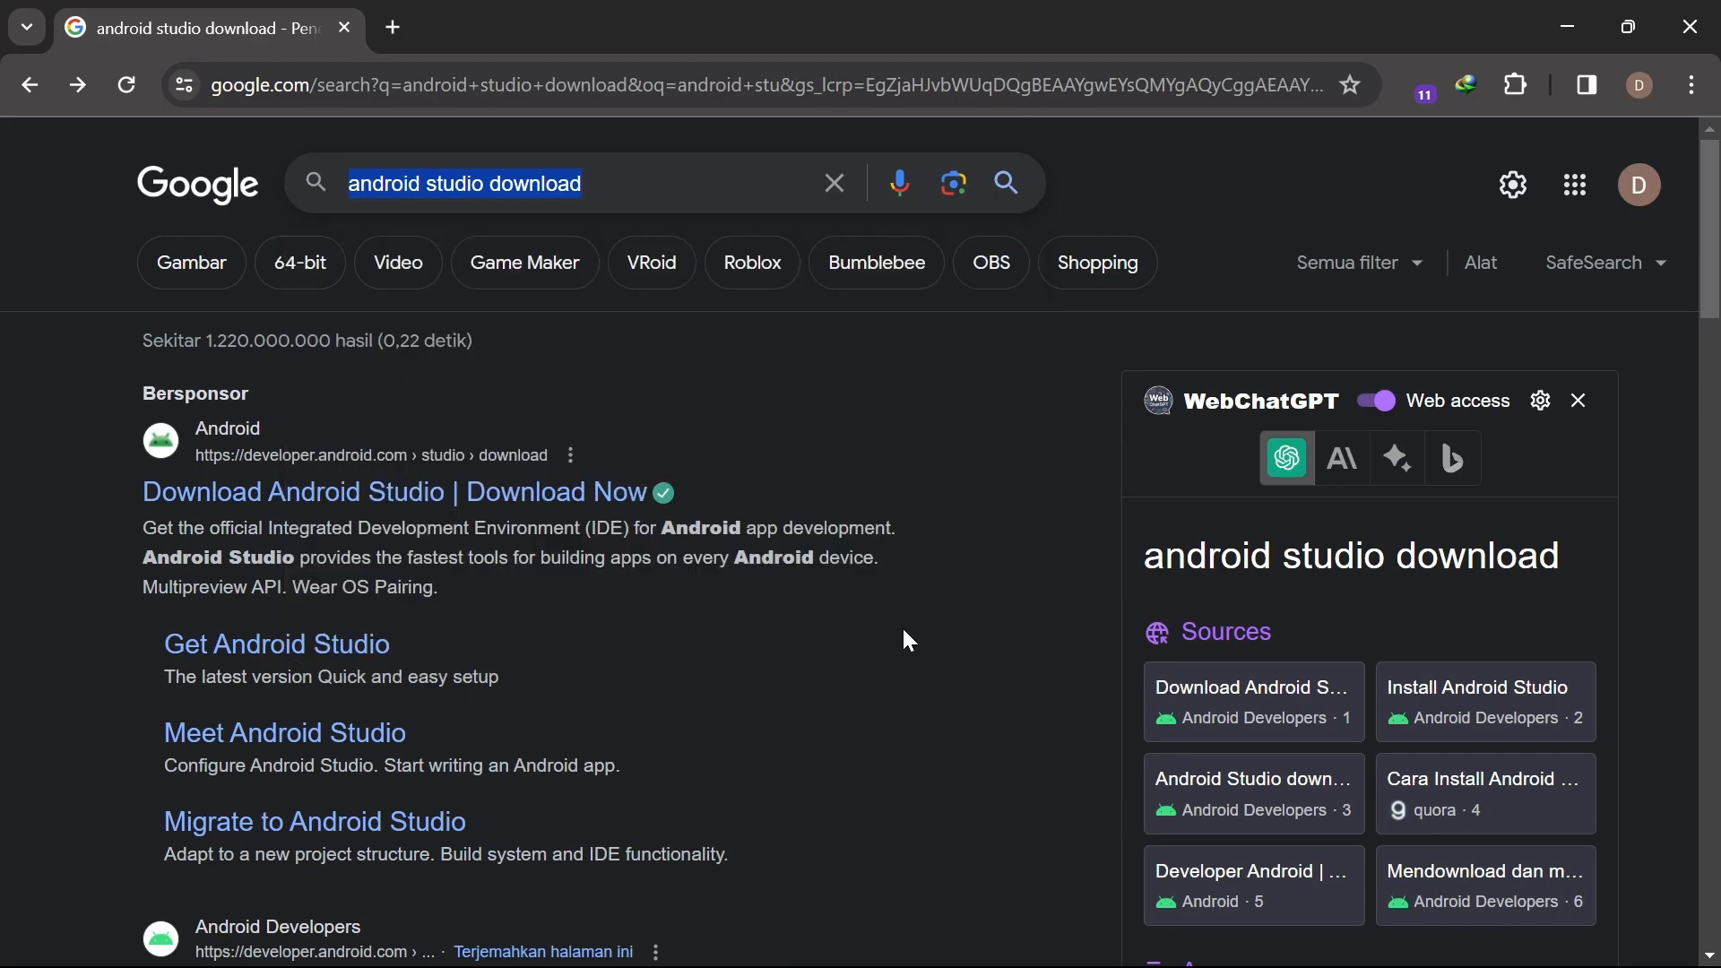
{"action": "scroll", "coordinate": [888, 638], "scroll_direction": "down", "scroll_amount": 5}
{"action": "scroll", "coordinate": [888, 638], "scroll_direction": "up", "scroll_amount": 2}
{"action": "scroll", "coordinate": [890, 644], "scroll_direction": "up", "scroll_amount": 4}
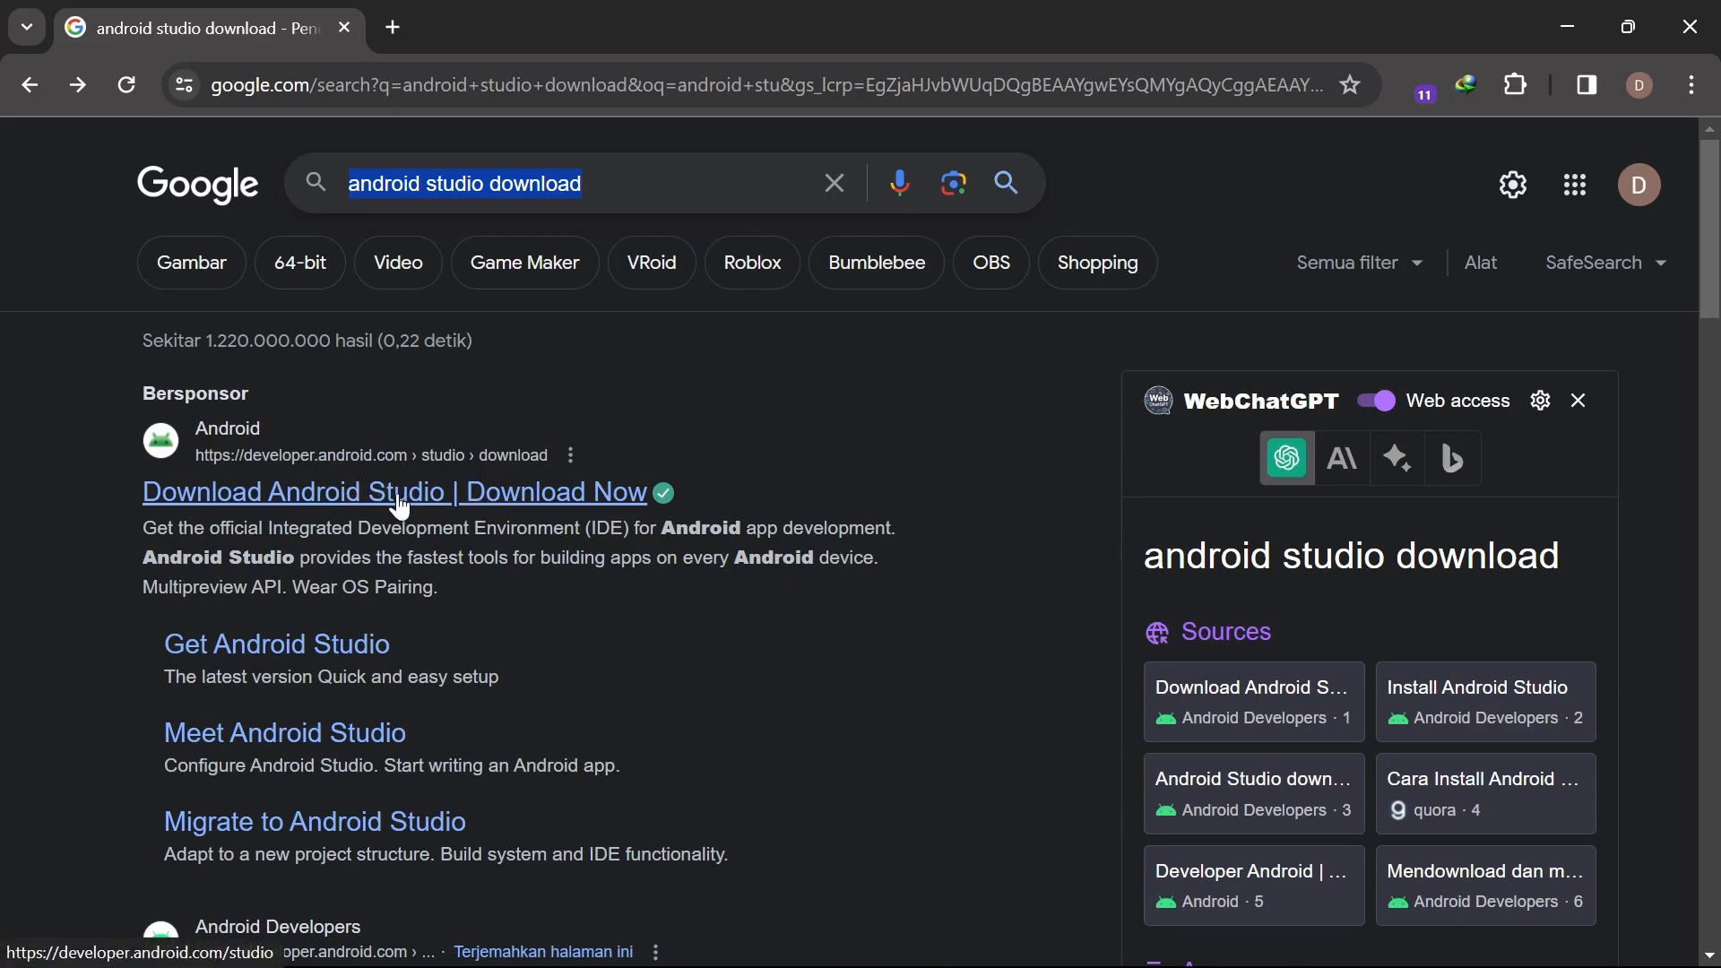
{"action": "mouse_move", "coordinate": [663, 493]}
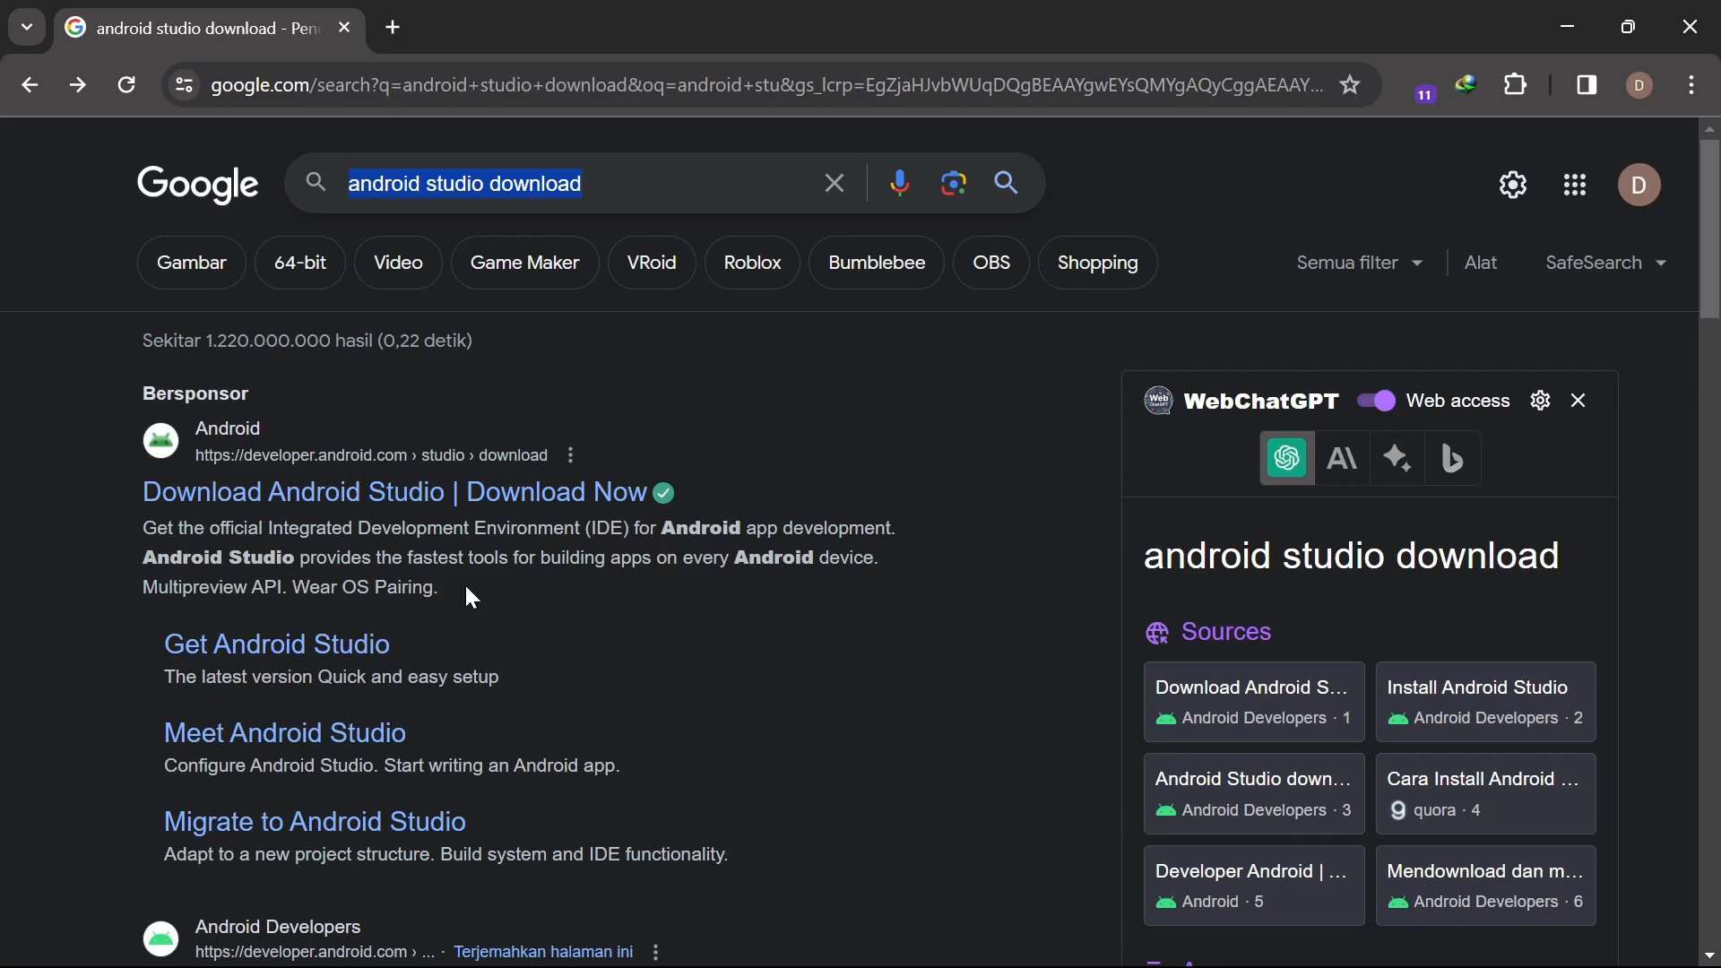
Open the official Android Studio download page and dismiss its badge pop-up
{"action": "left_click", "coordinate": [455, 509]}
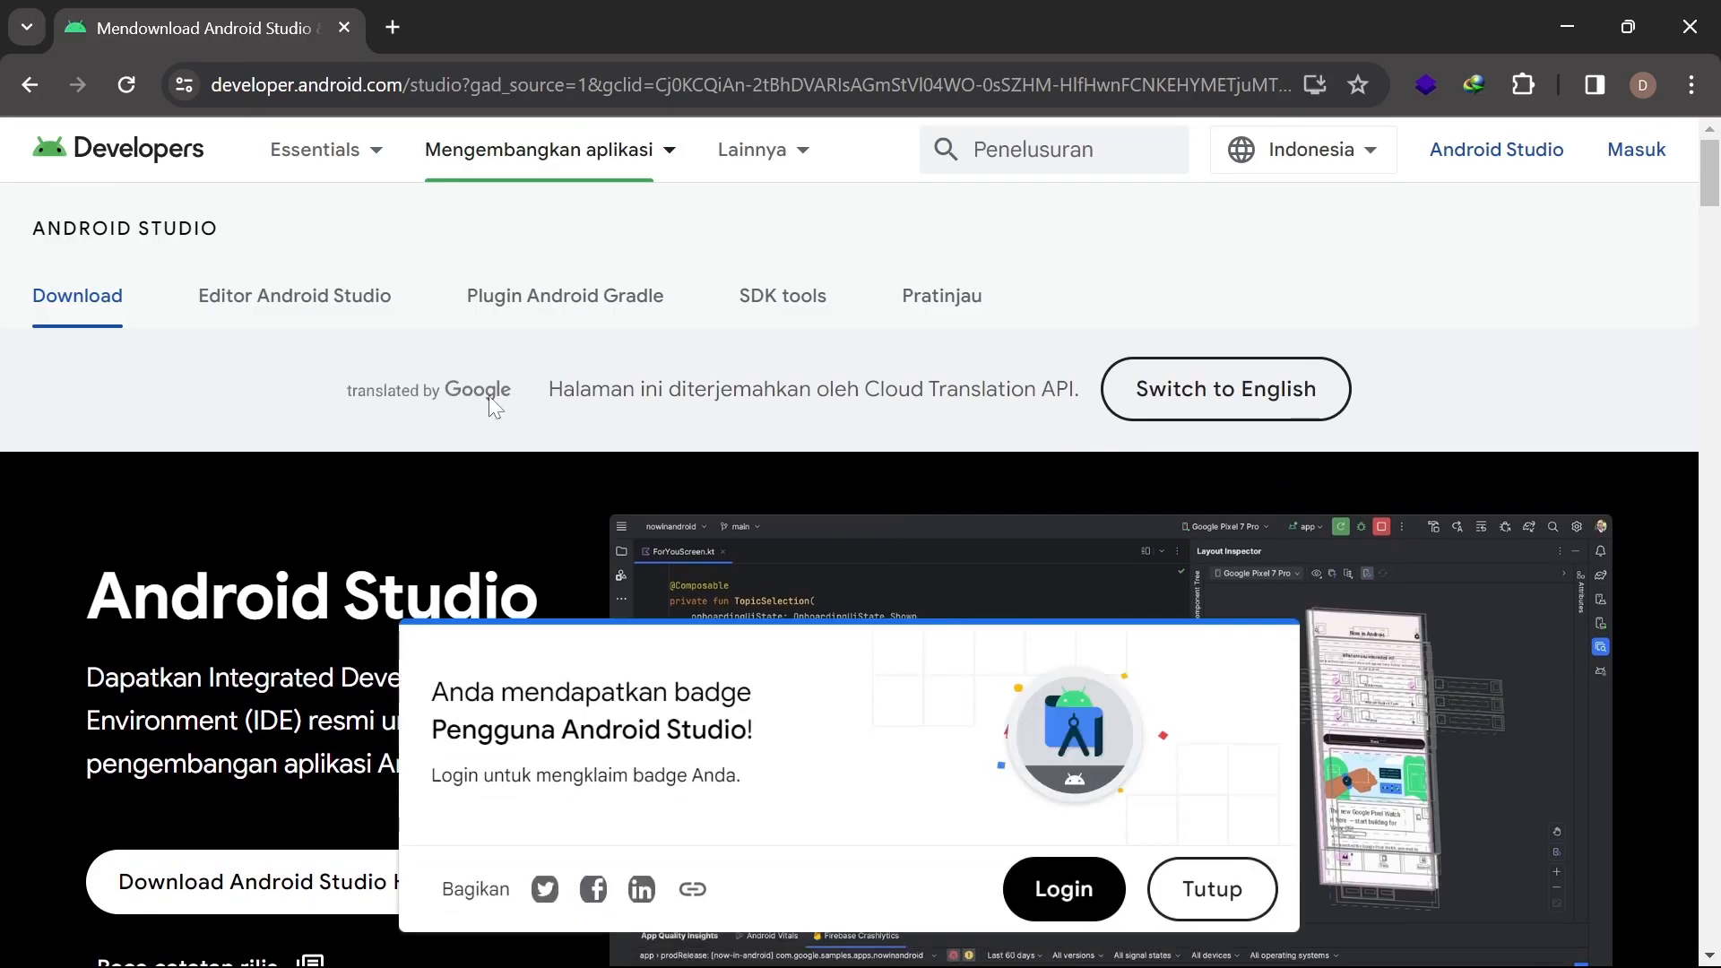
{"action": "left_click", "coordinate": [1192, 883]}
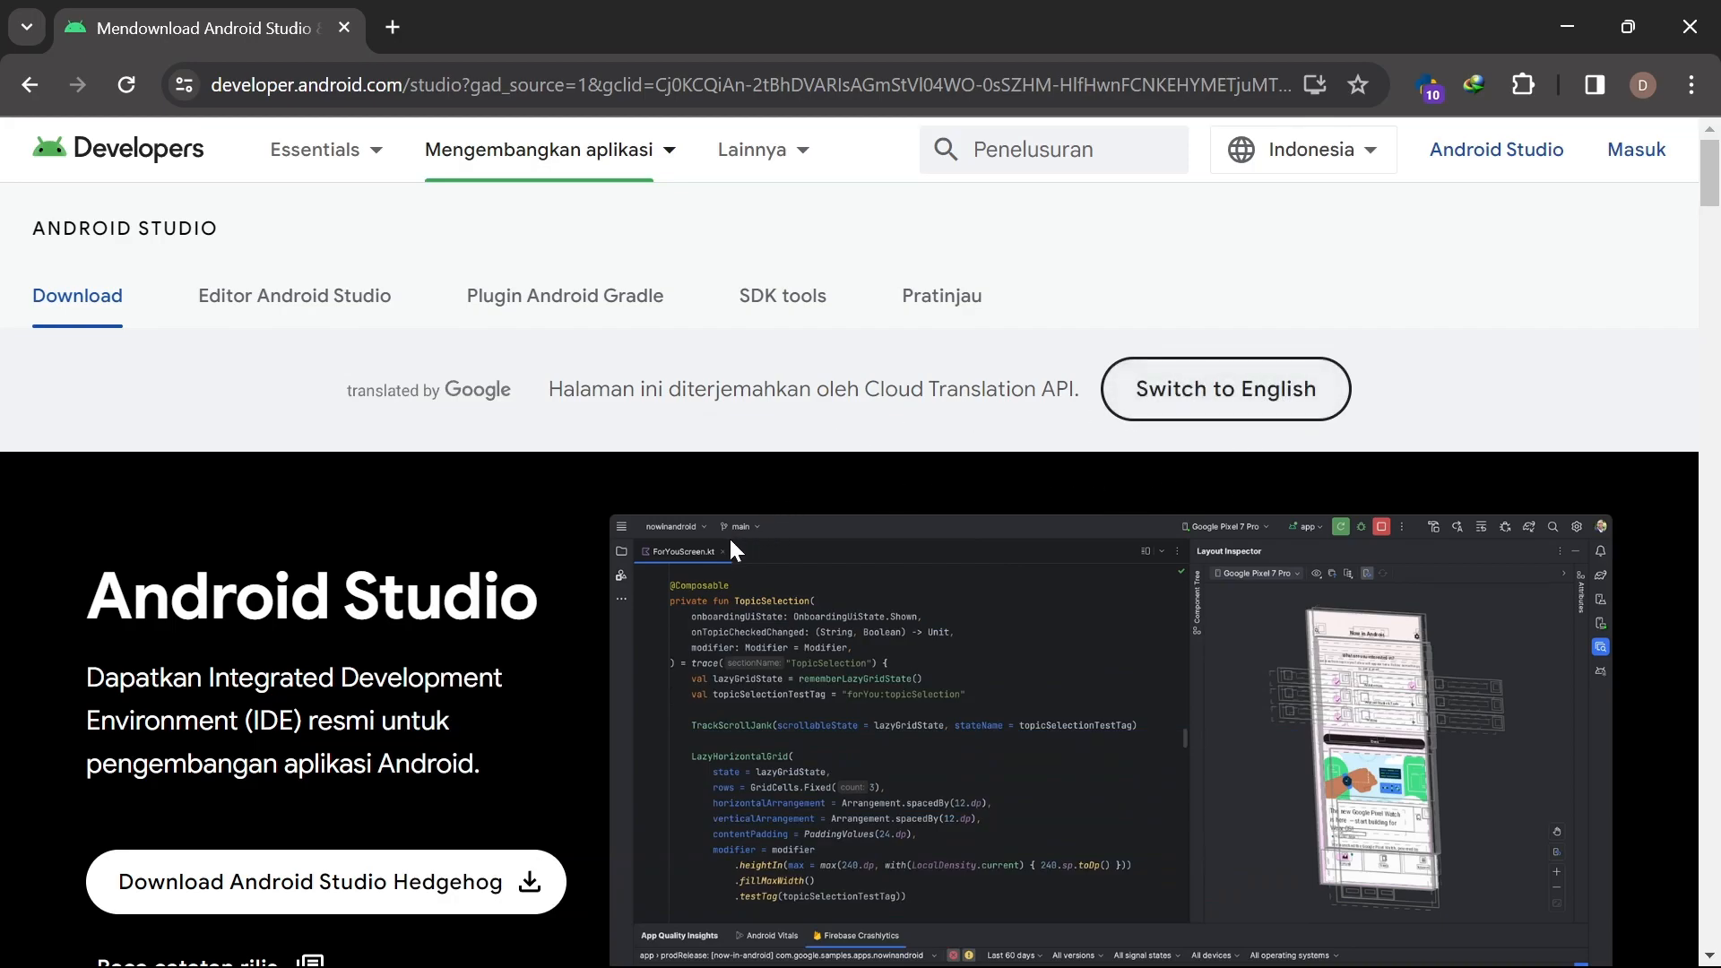
{"action": "scroll", "coordinate": [729, 536], "scroll_direction": "down", "scroll_amount": 3}
{"action": "scroll", "coordinate": [643, 488], "scroll_direction": "up", "scroll_amount": 2}
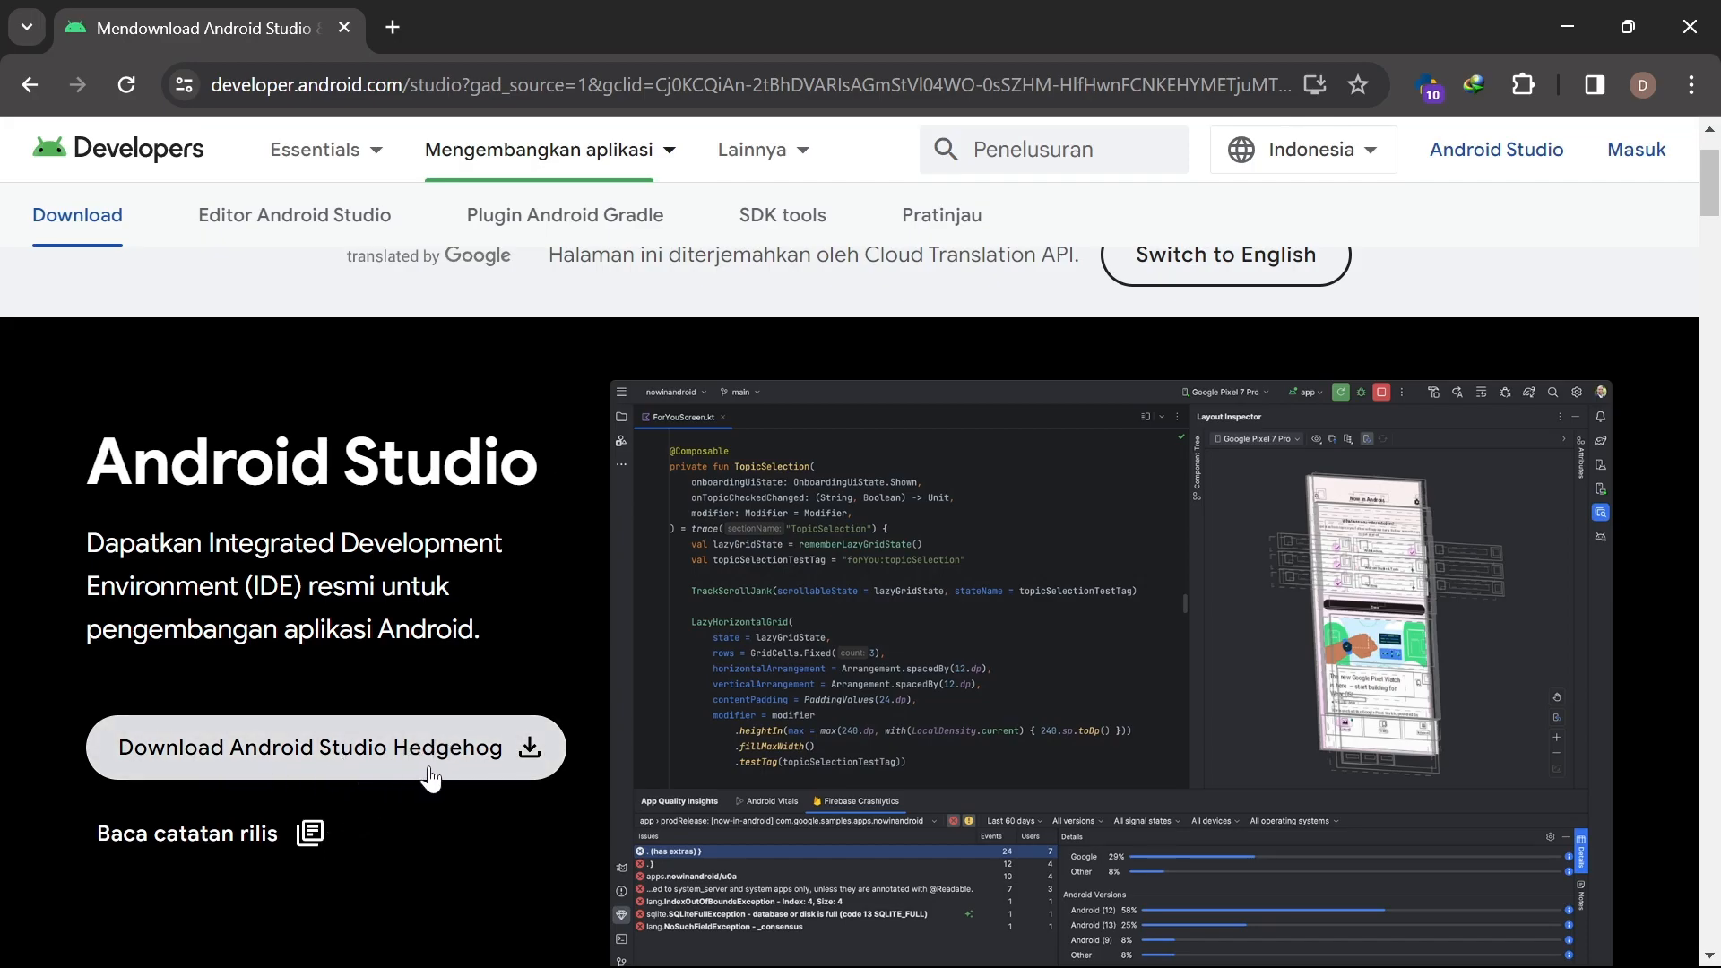
{"action": "scroll", "coordinate": [457, 757], "scroll_direction": "down", "scroll_amount": 1}
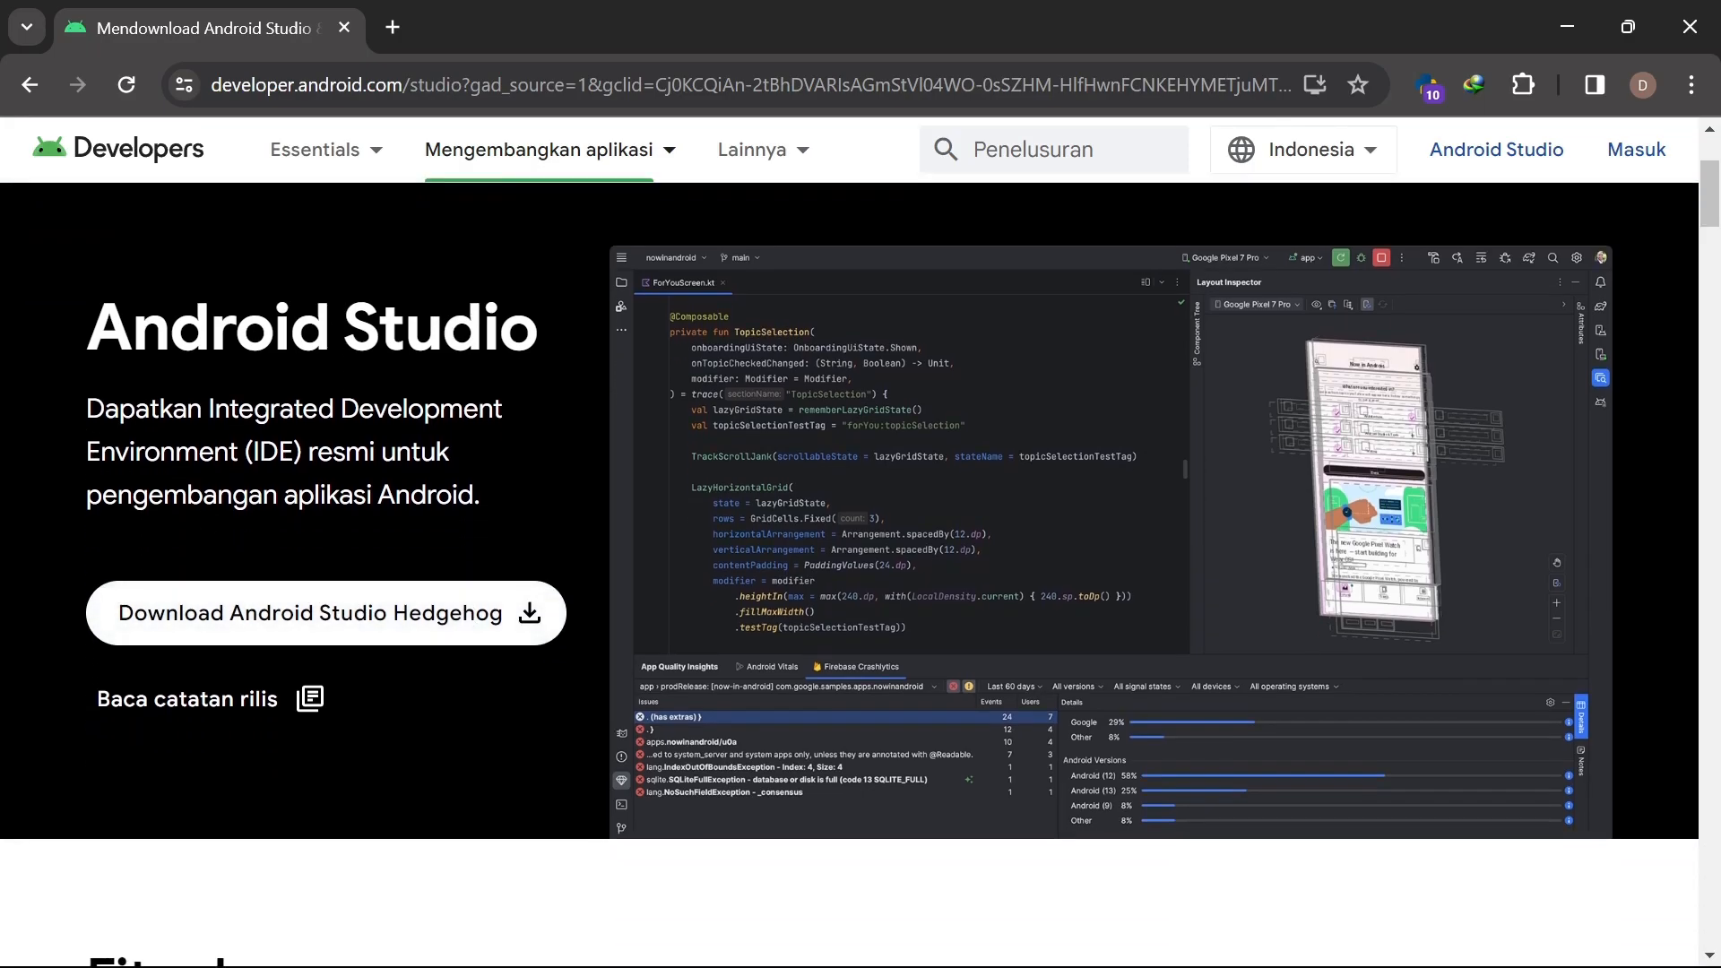
{"action": "left_click_drag", "start_coordinate": [86, 408], "coordinate": [317, 455]}
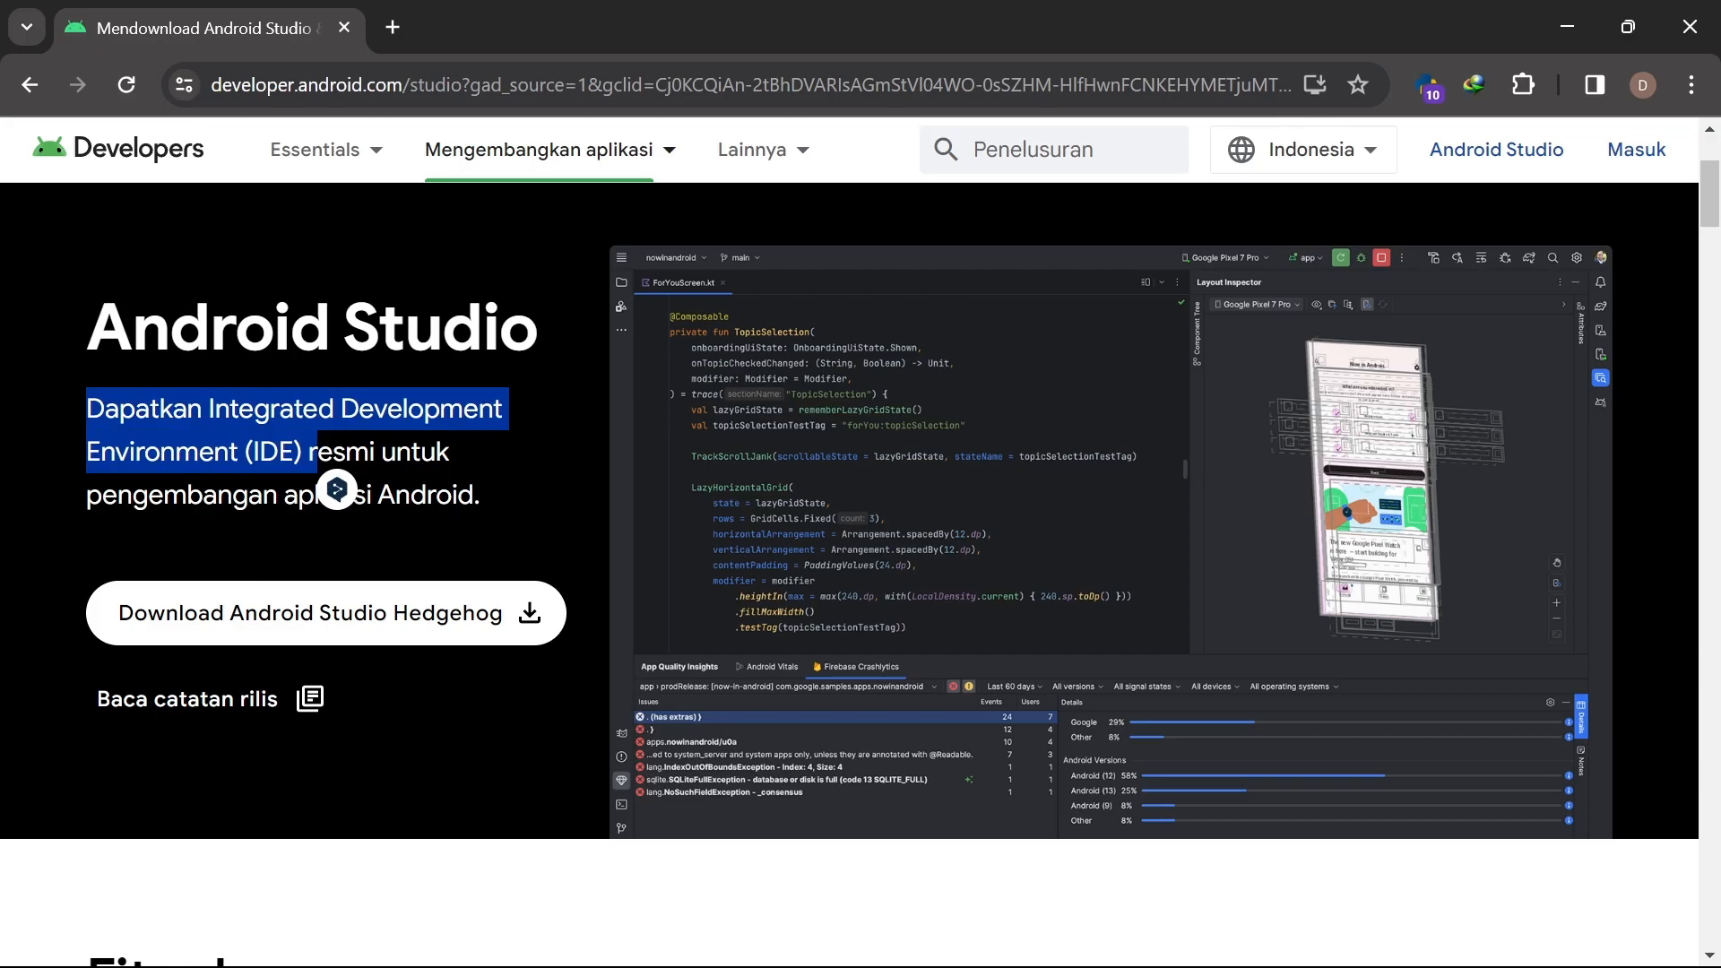
{"action": "left_click", "coordinate": [317, 455]}
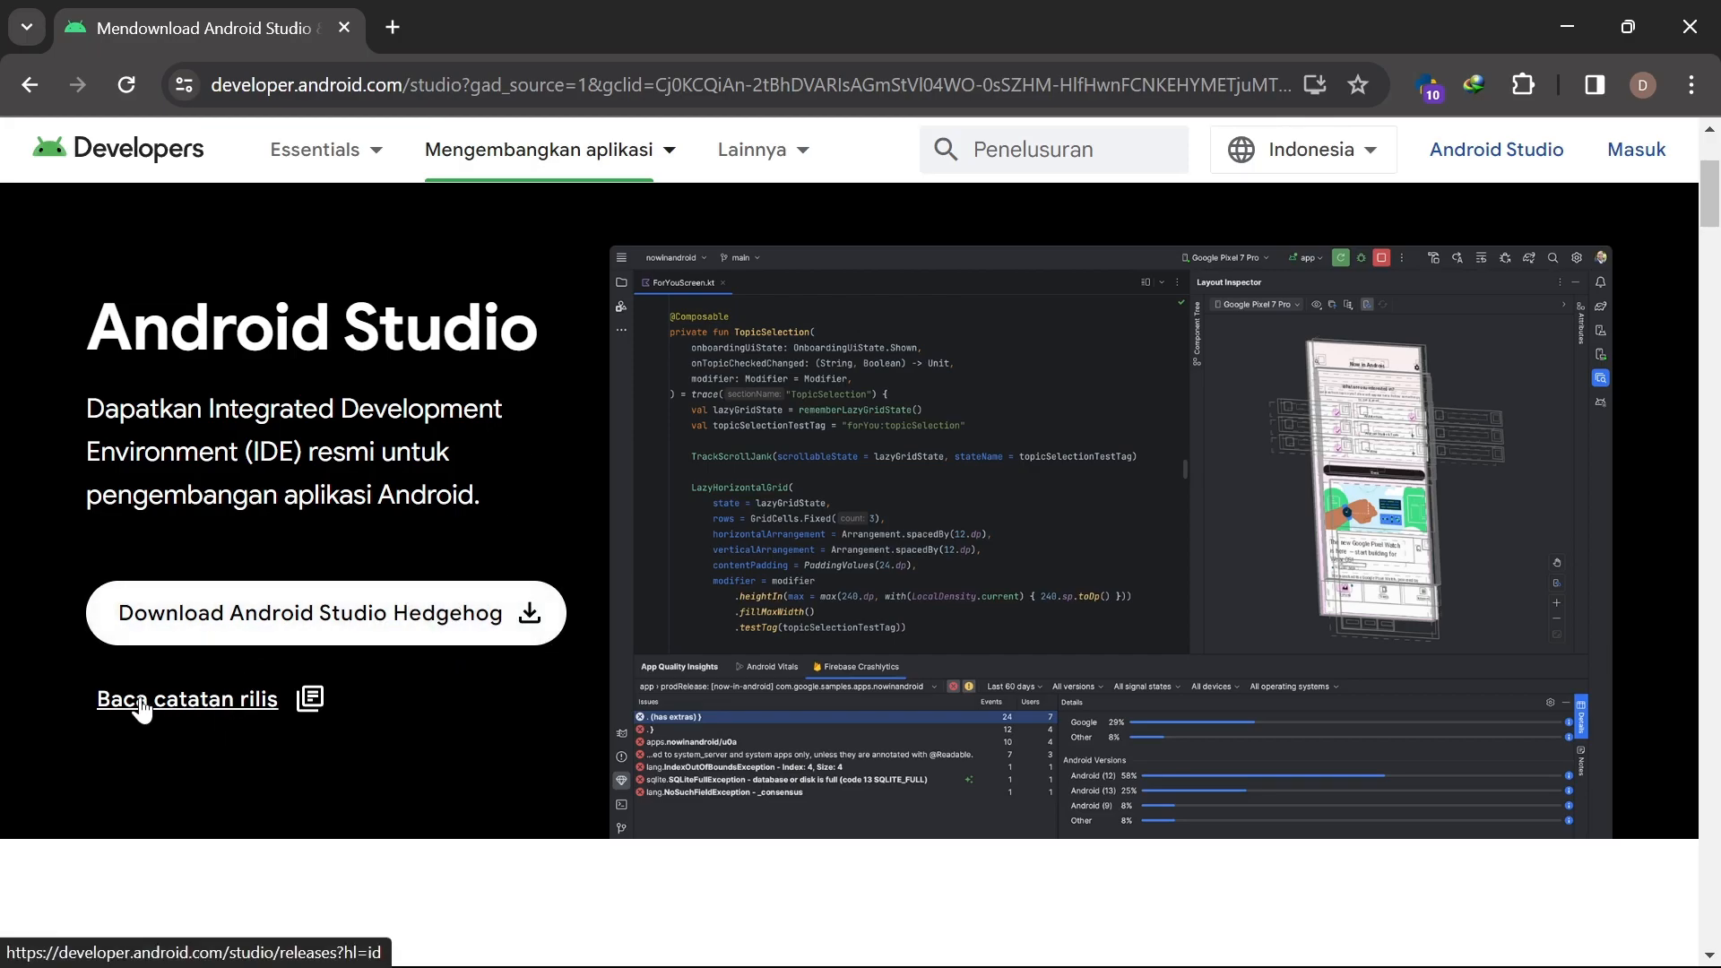
{"action": "left_click", "coordinate": [226, 714]}
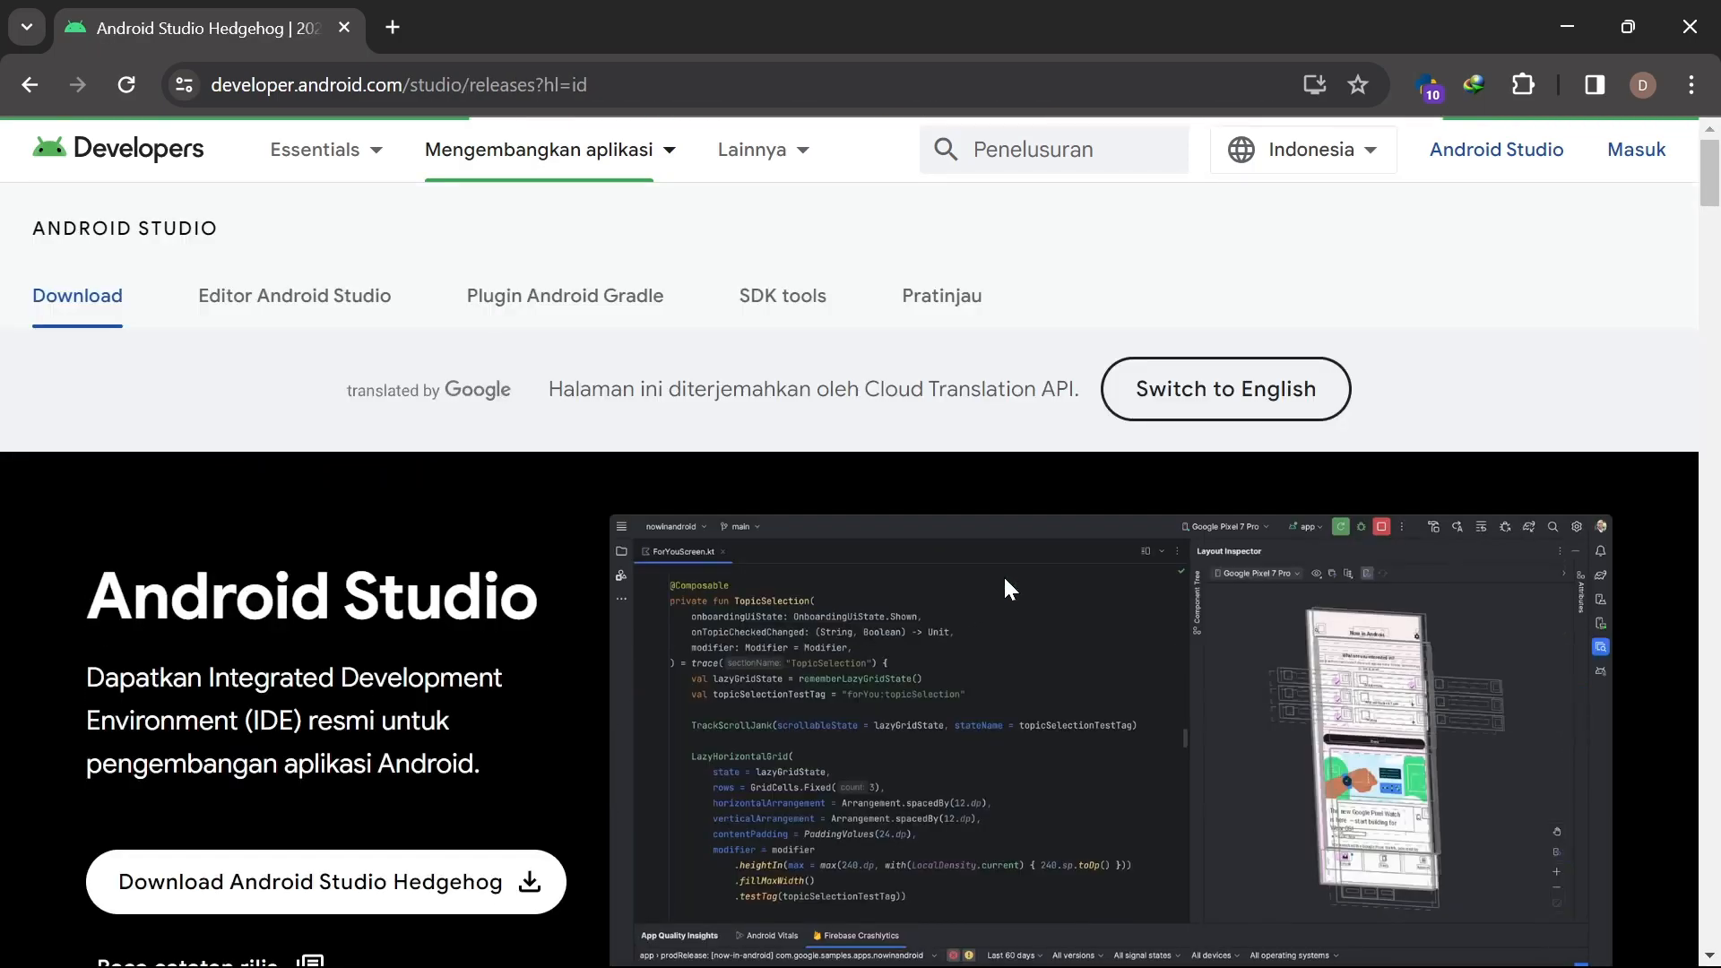
{"action": "scroll", "coordinate": [1014, 592], "scroll_direction": "down", "scroll_amount": 5}
{"action": "scroll", "coordinate": [1013, 592], "scroll_direction": "down", "scroll_amount": 10}
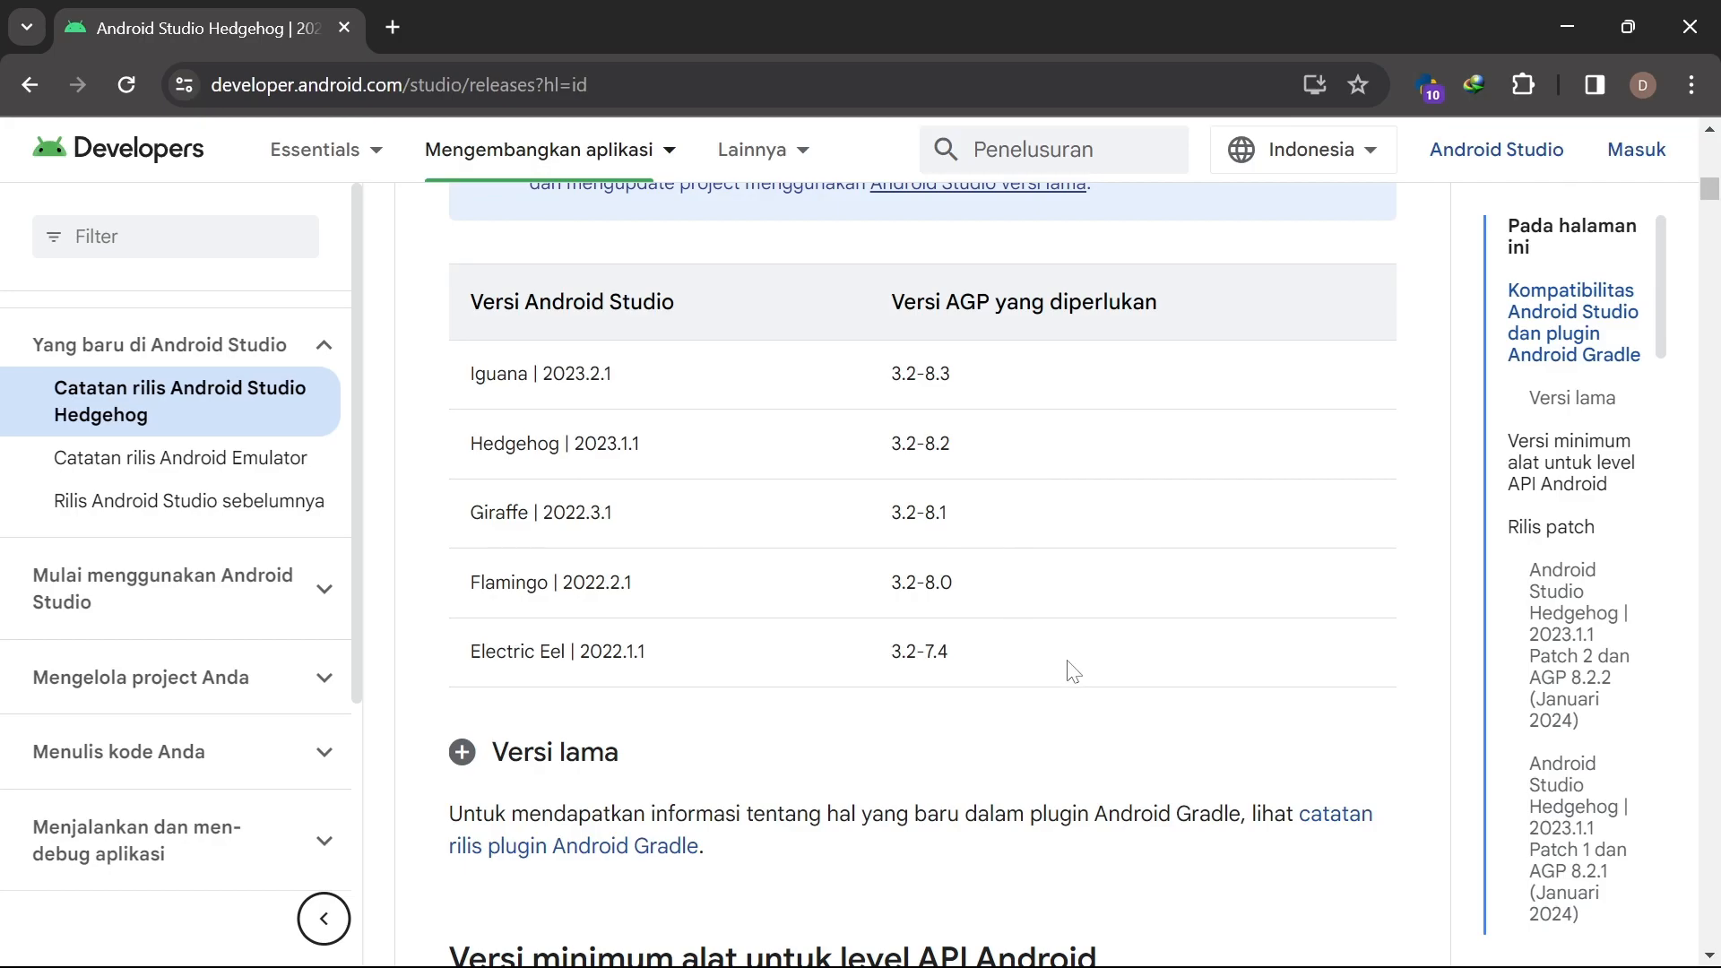
{"action": "left_click_drag", "start_coordinate": [543, 373], "coordinate": [615, 372]}
{"action": "left_click_drag", "start_coordinate": [645, 445], "coordinate": [597, 444]}
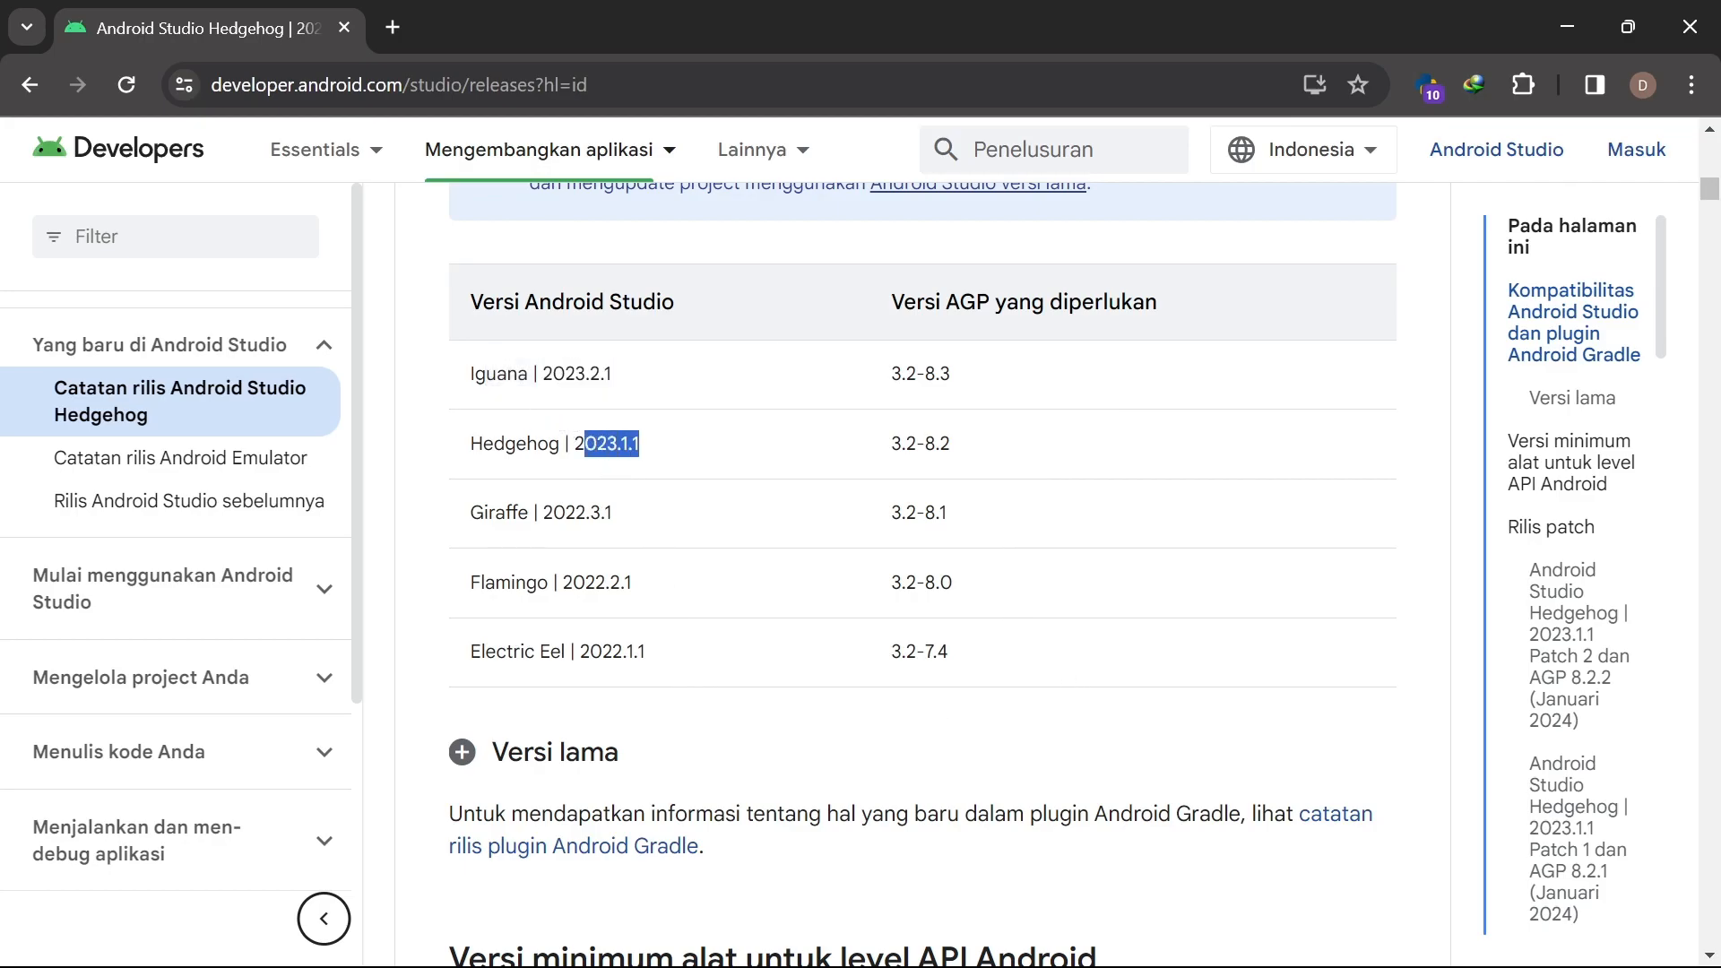
{"action": "left_click_drag", "start_coordinate": [613, 512], "coordinate": [554, 512]}
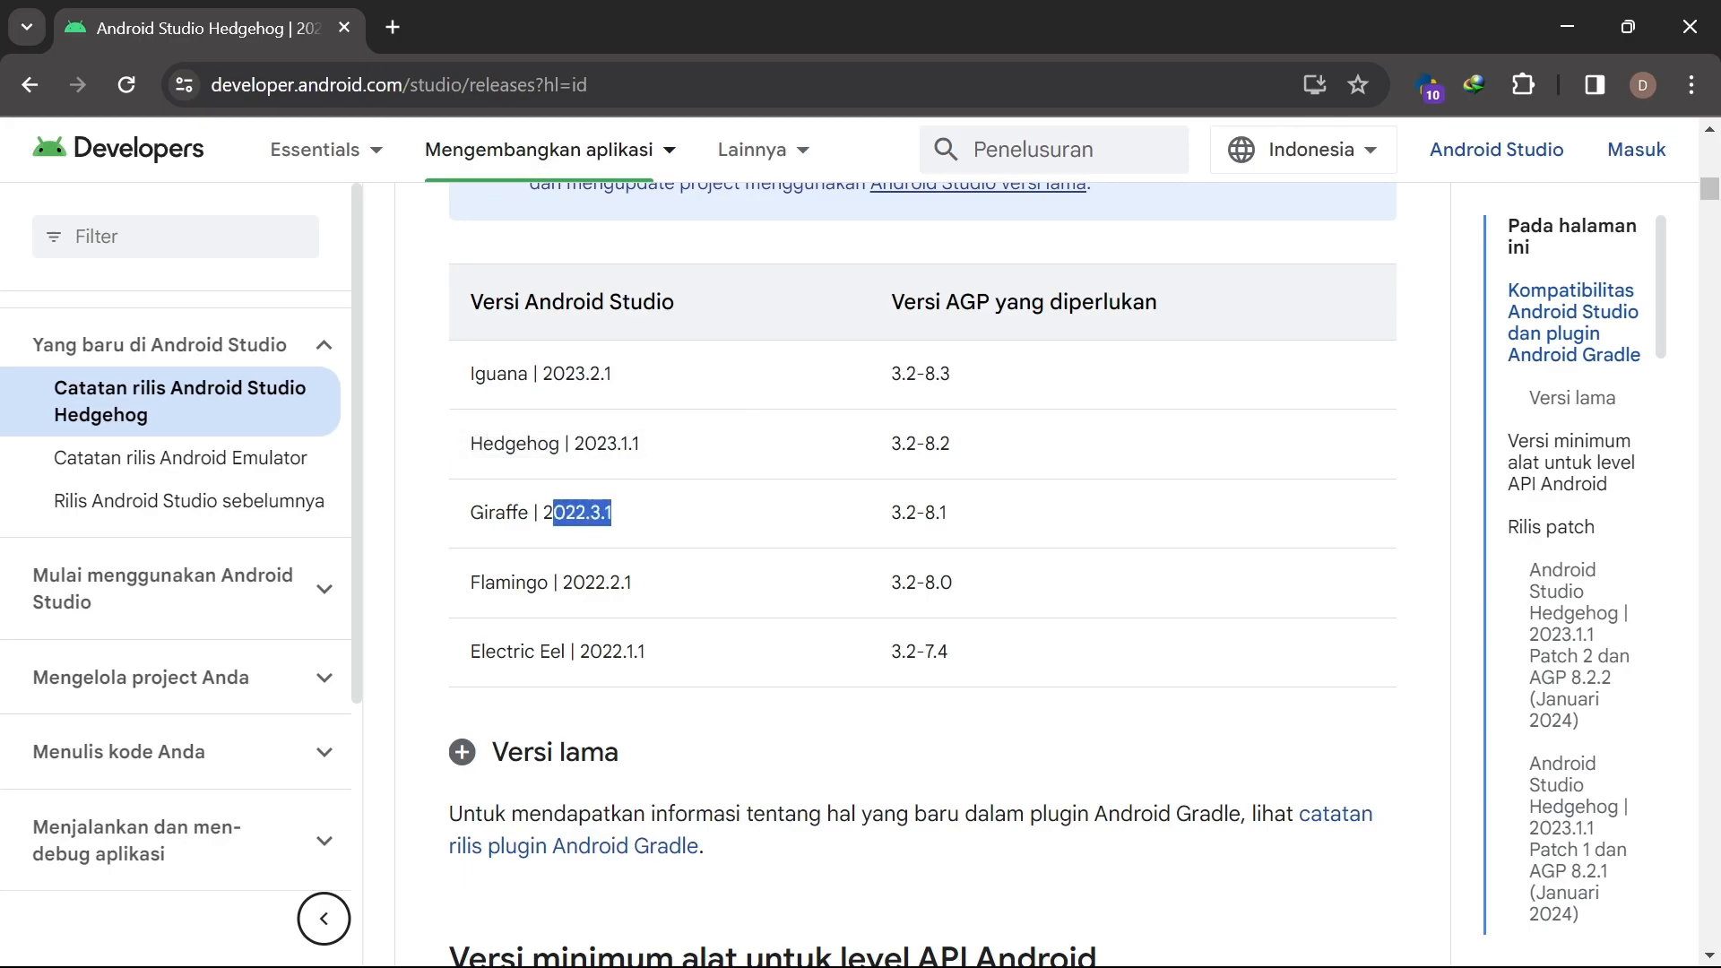
{"action": "left_click", "coordinate": [617, 372]}
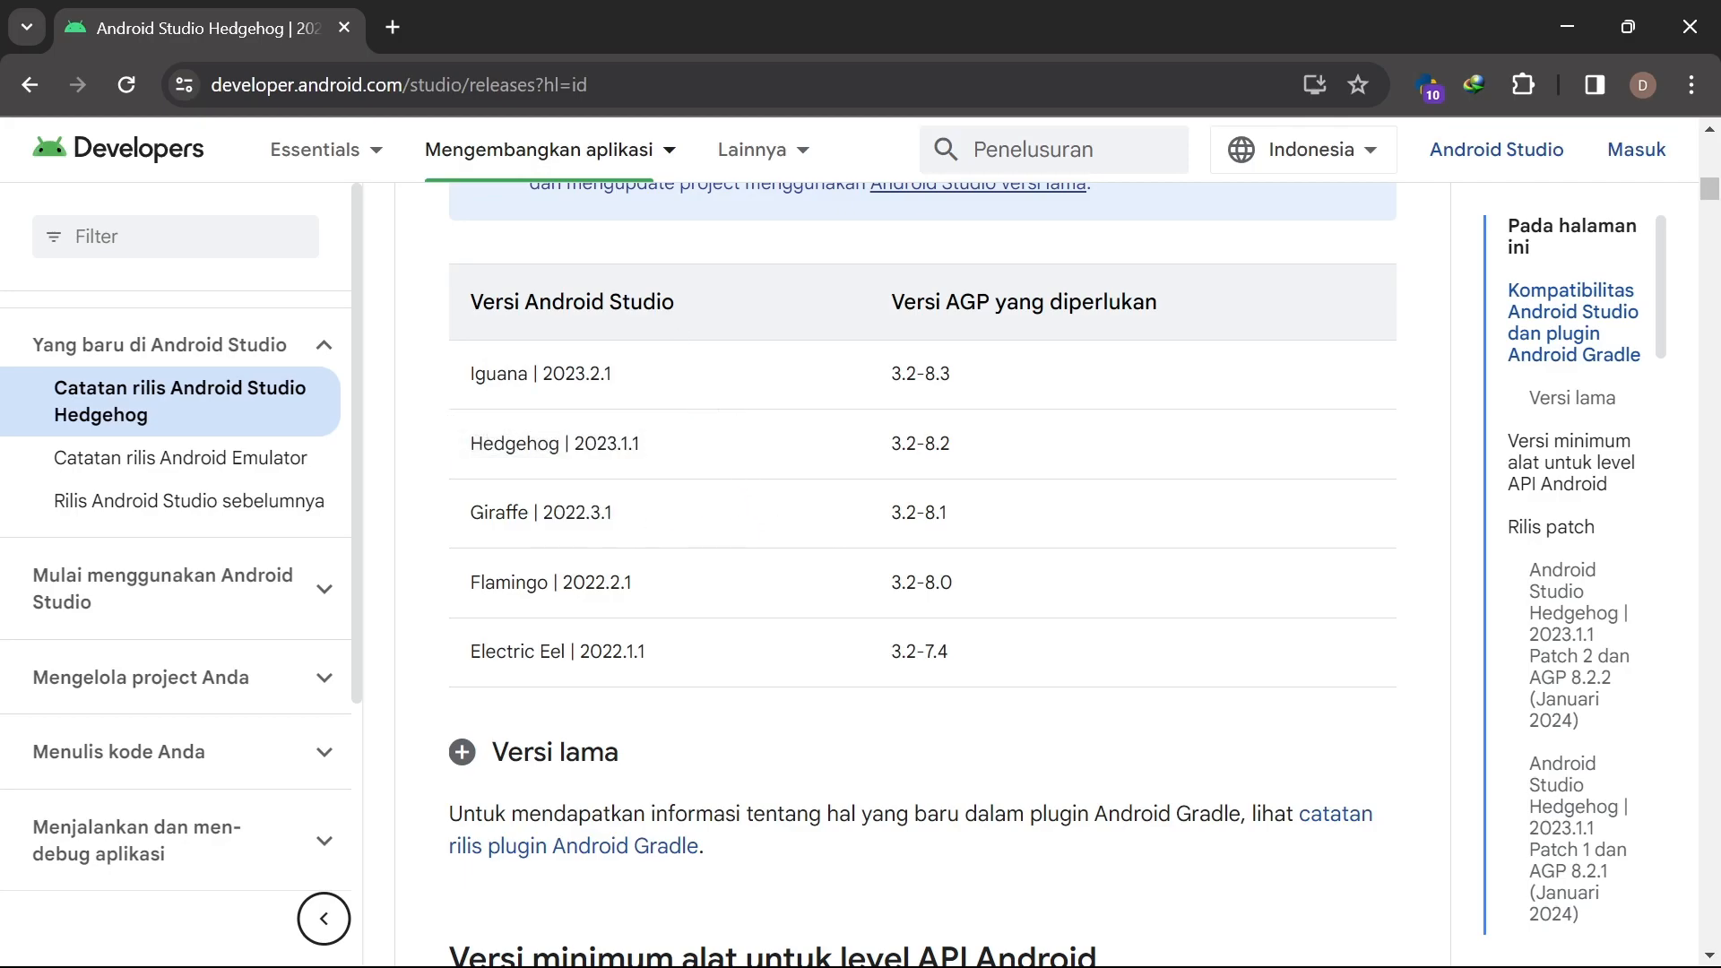
{"action": "key", "text": "alt+Left"}
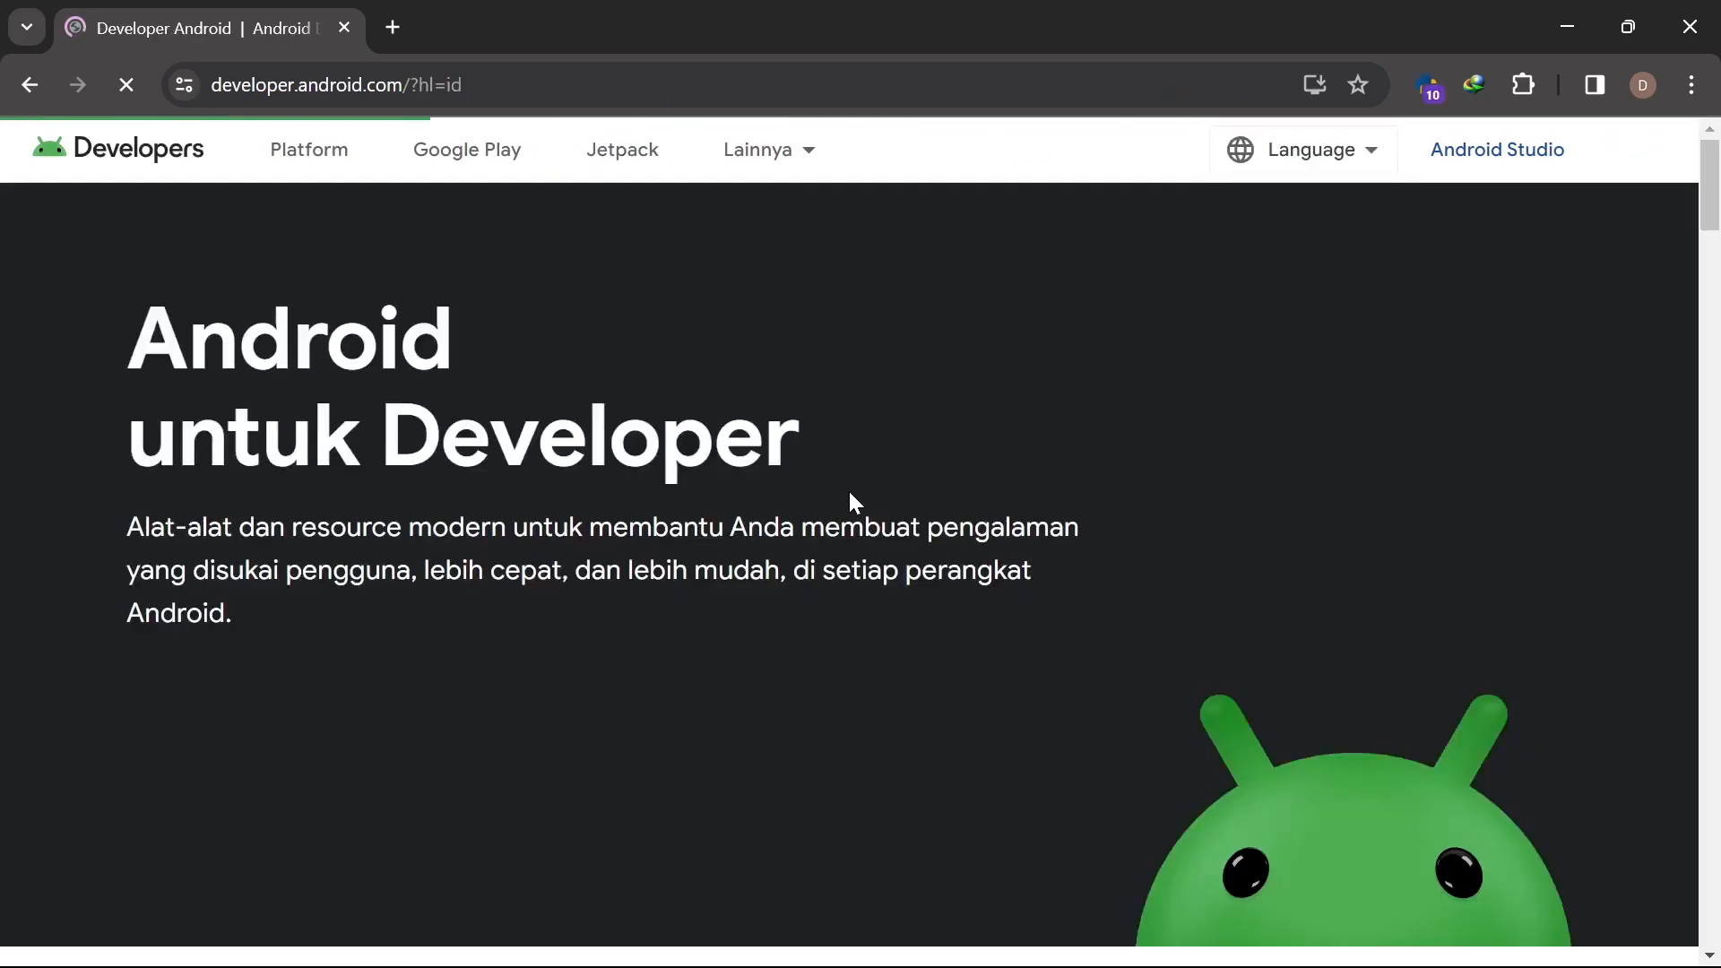
{"action": "scroll", "coordinate": [672, 493], "scroll_direction": "down", "scroll_amount": 10}
{"action": "scroll", "coordinate": [671, 502], "scroll_direction": "up", "scroll_amount": 10}
{"action": "left_click", "coordinate": [29, 86]}
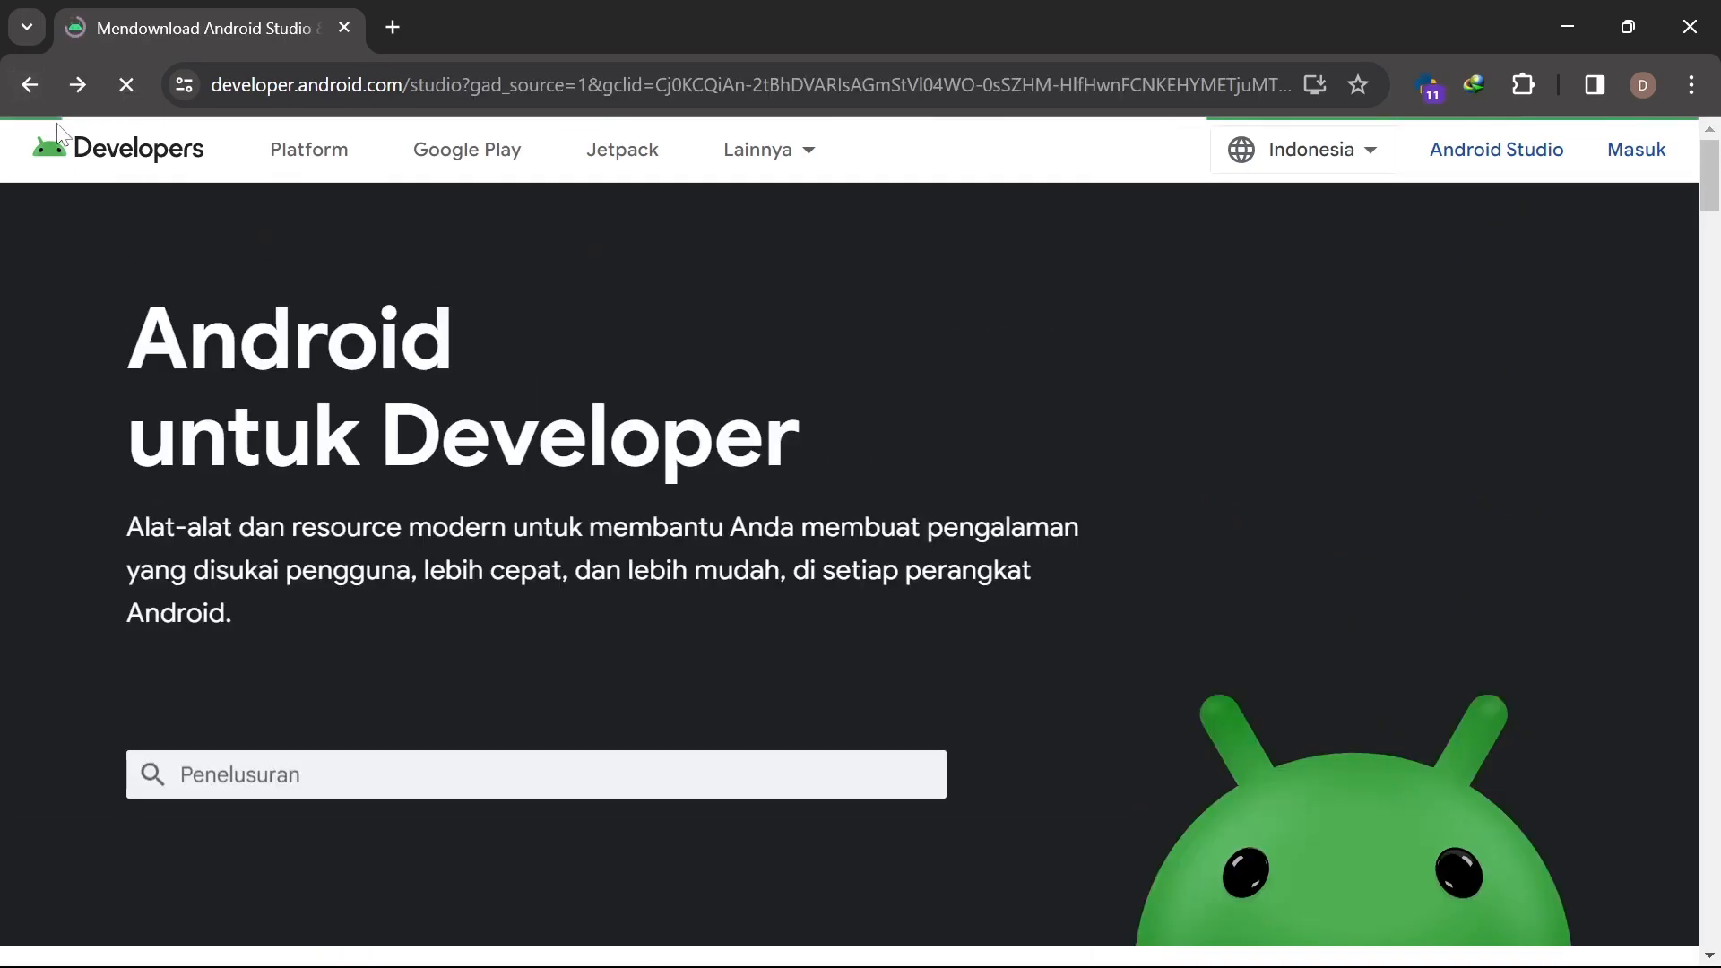
{"action": "scroll", "coordinate": [507, 530], "scroll_direction": "down", "scroll_amount": 10}
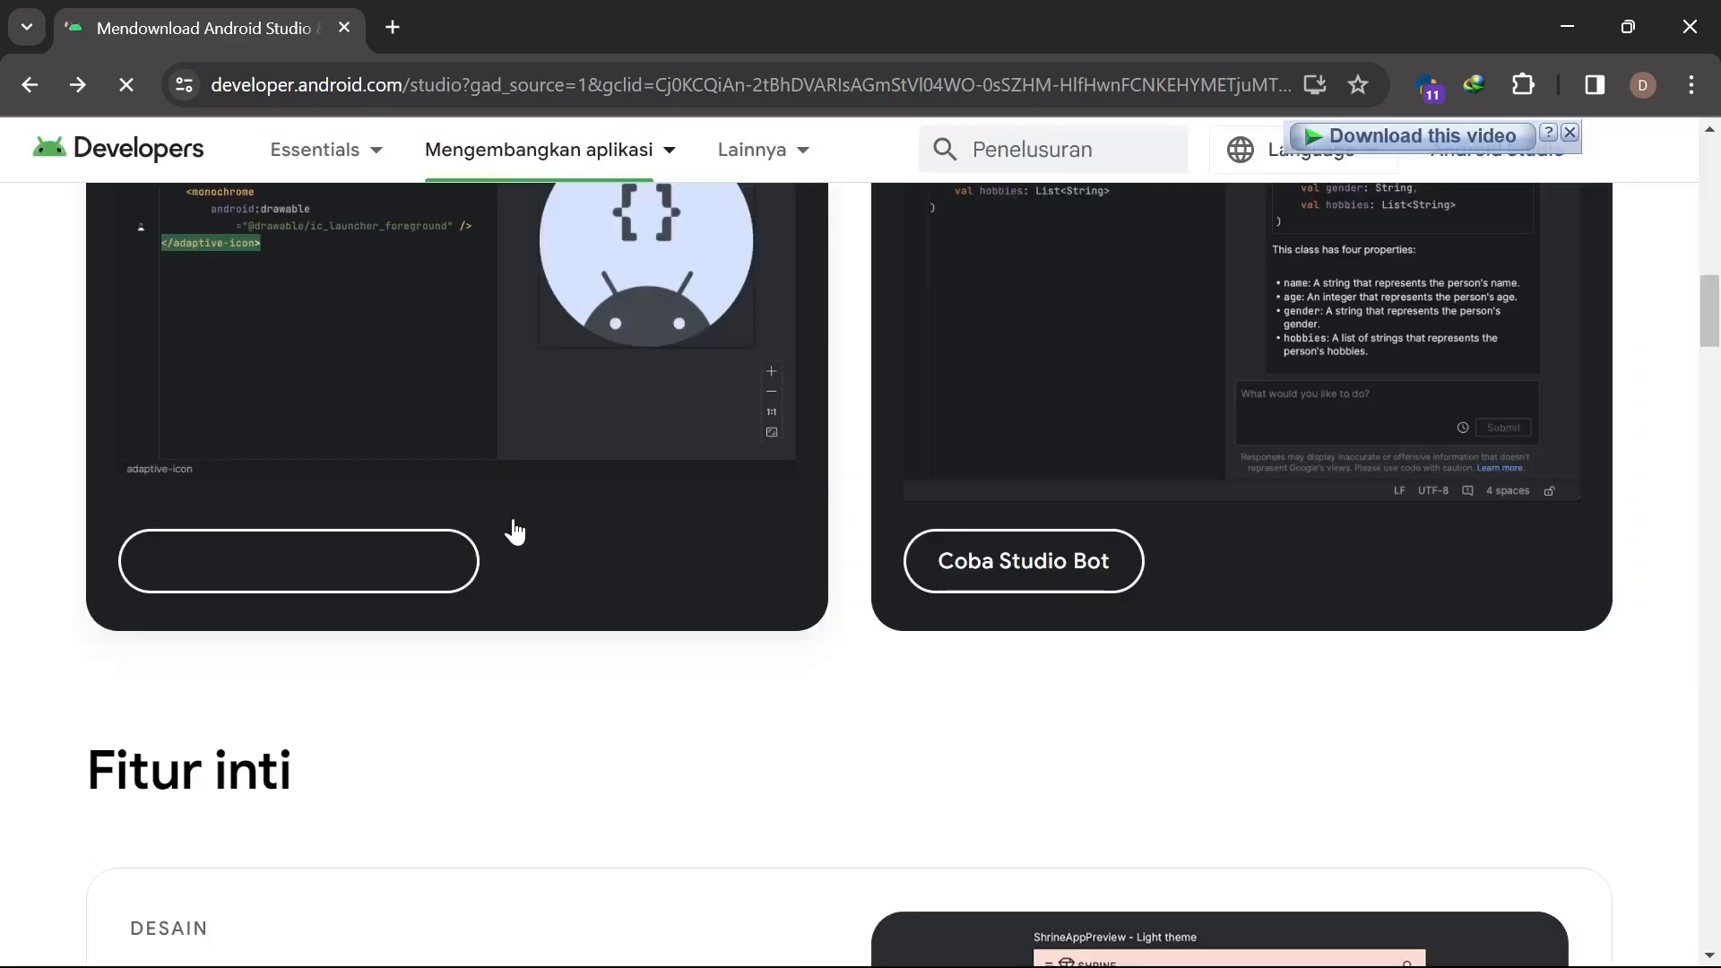
{"action": "scroll", "coordinate": [421, 538], "scroll_direction": "up", "scroll_amount": 10}
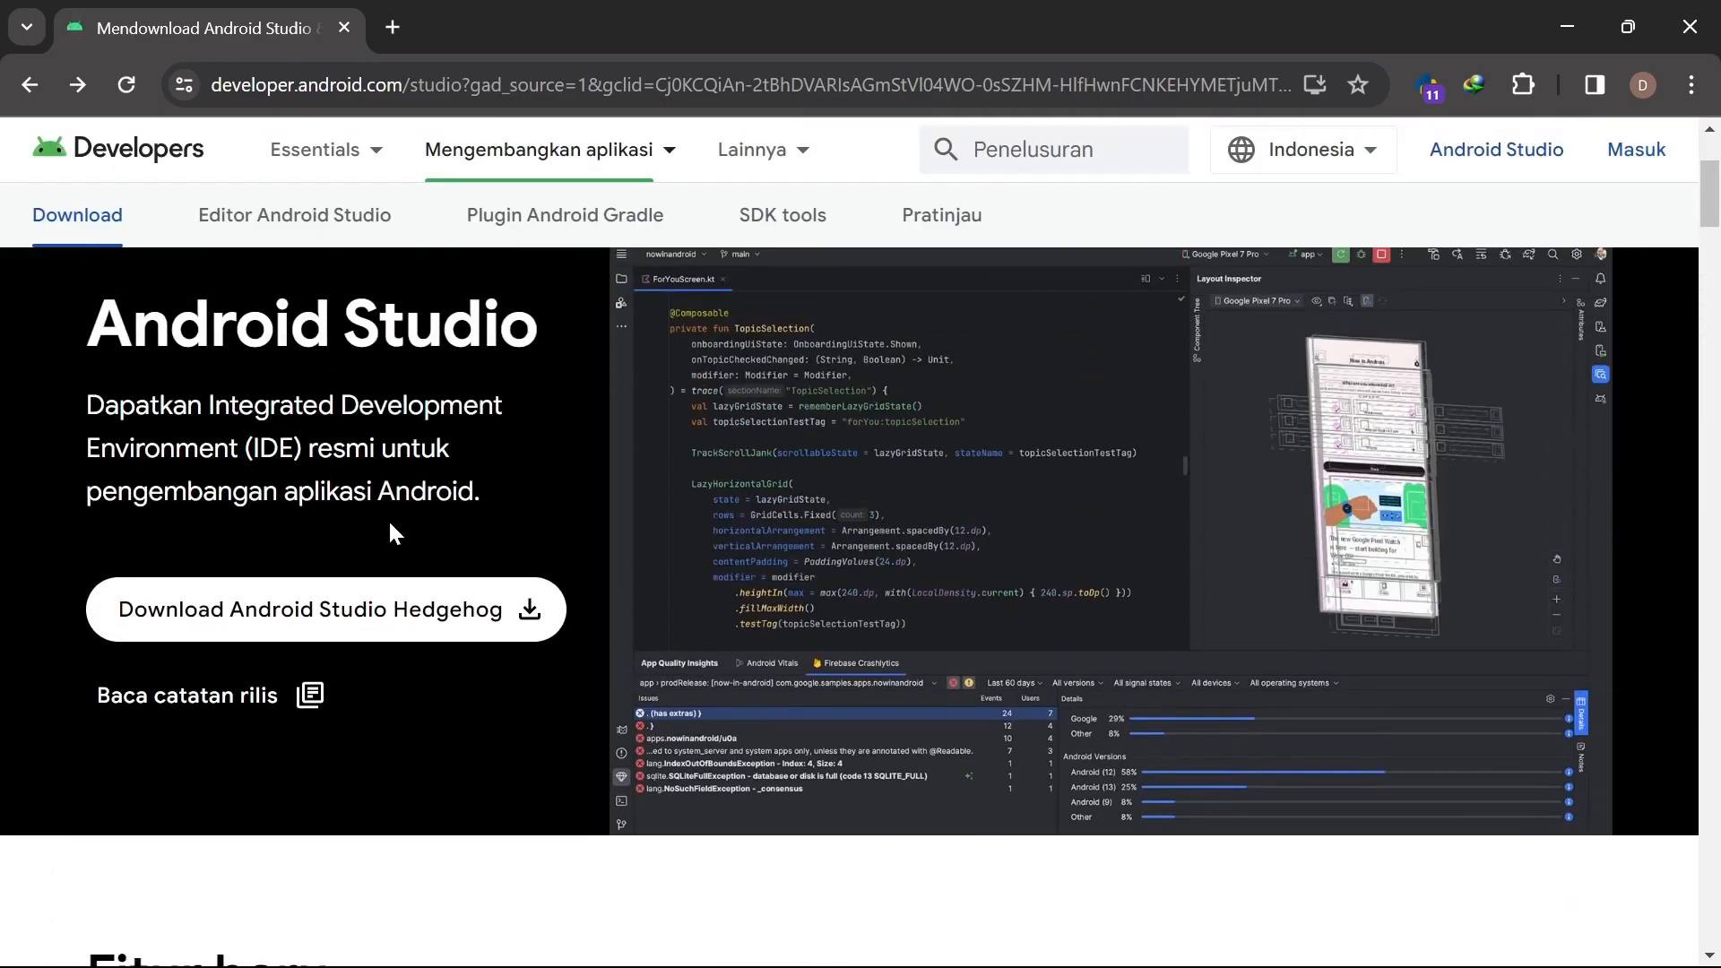
Accept the Android Studio Hedgehog license terms and request the Windows installer download
{"action": "left_click", "coordinate": [246, 619]}
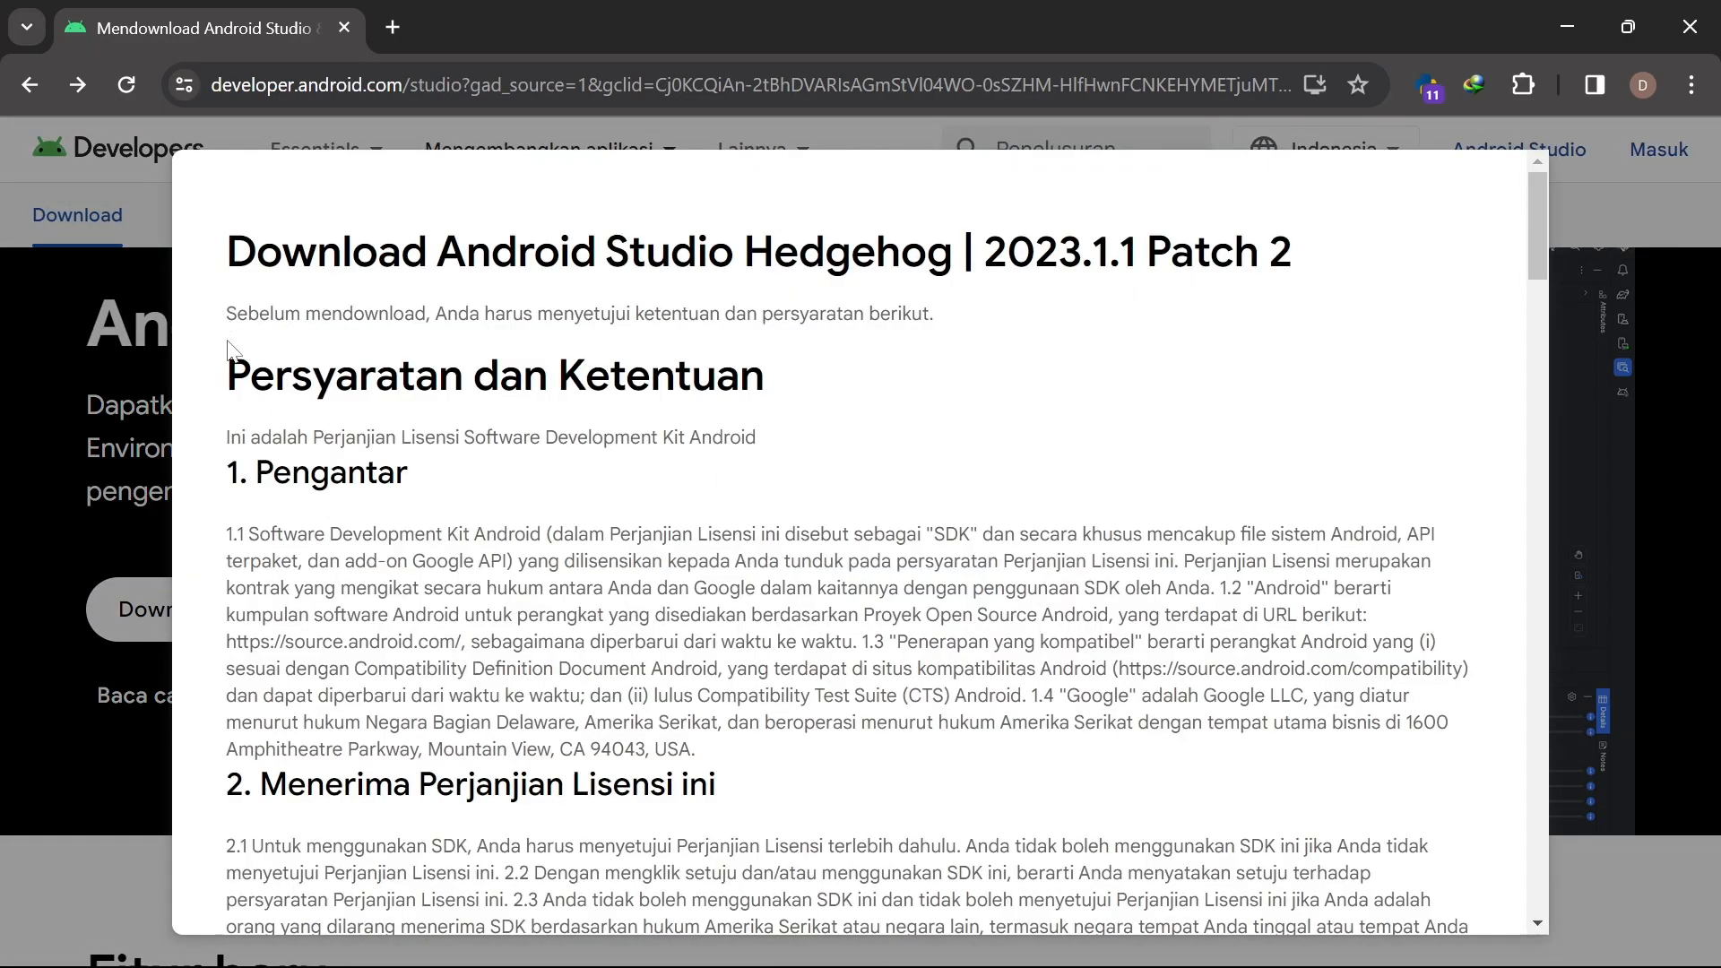
{"action": "left_click_drag", "start_coordinate": [251, 375], "coordinate": [718, 381]}
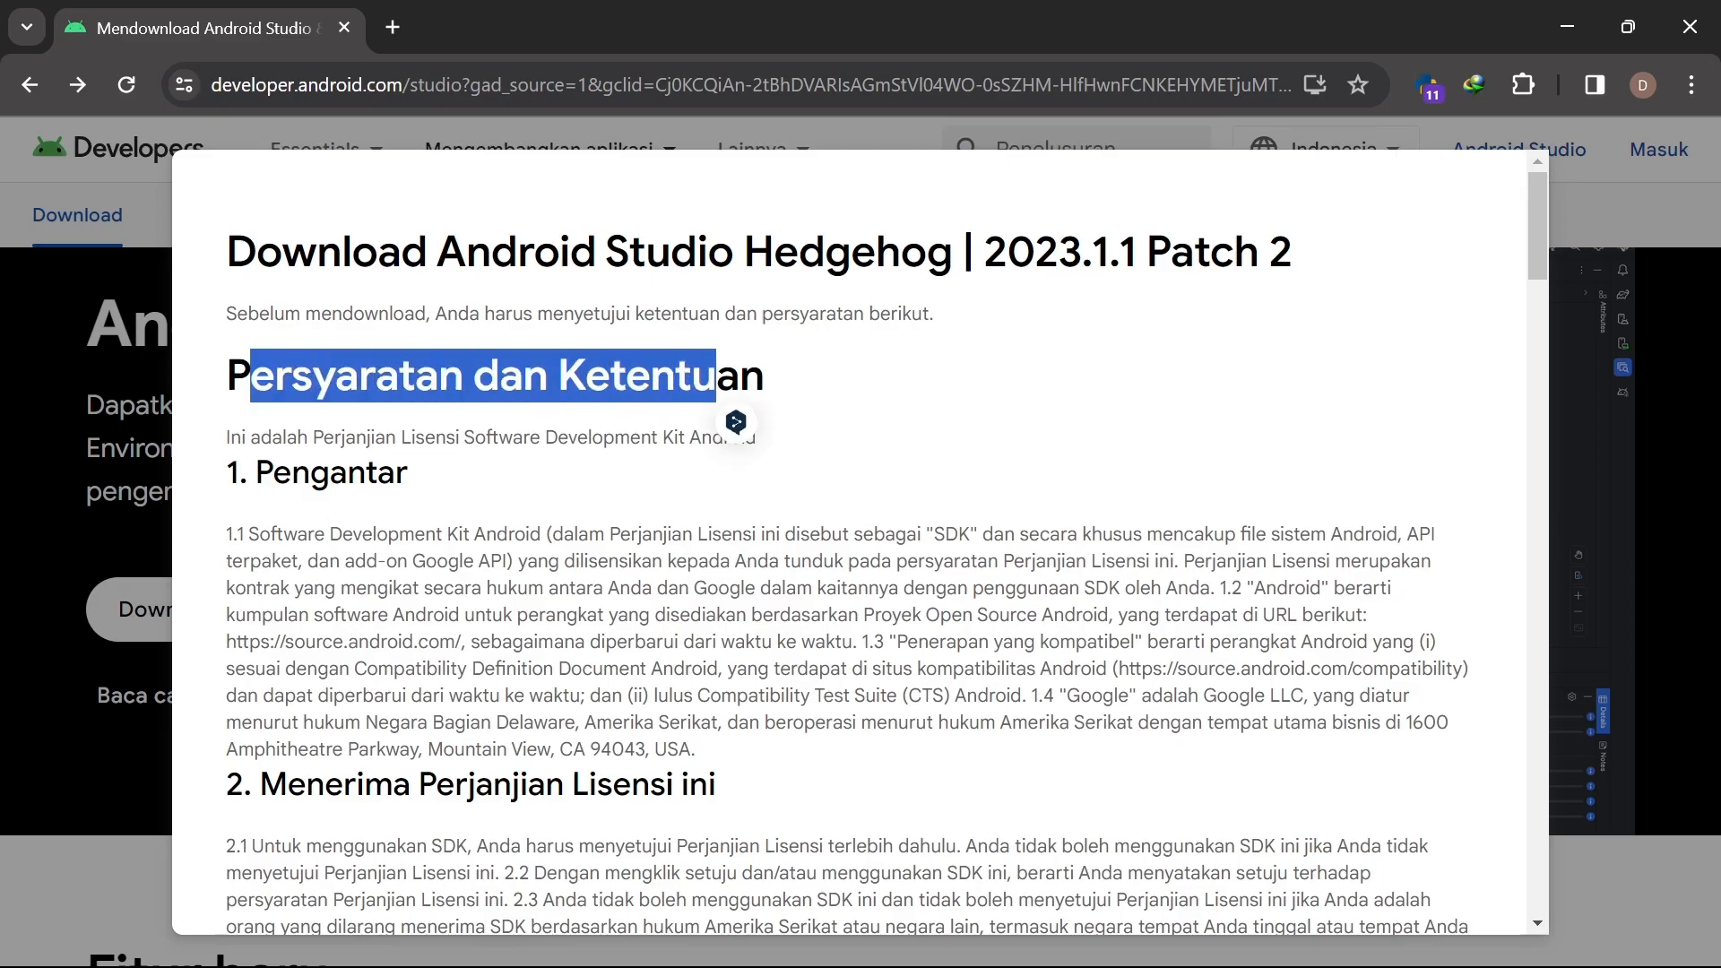
{"action": "left_click", "coordinate": [754, 422]}
{"action": "scroll", "coordinate": [966, 482], "scroll_direction": "down", "scroll_amount": 20}
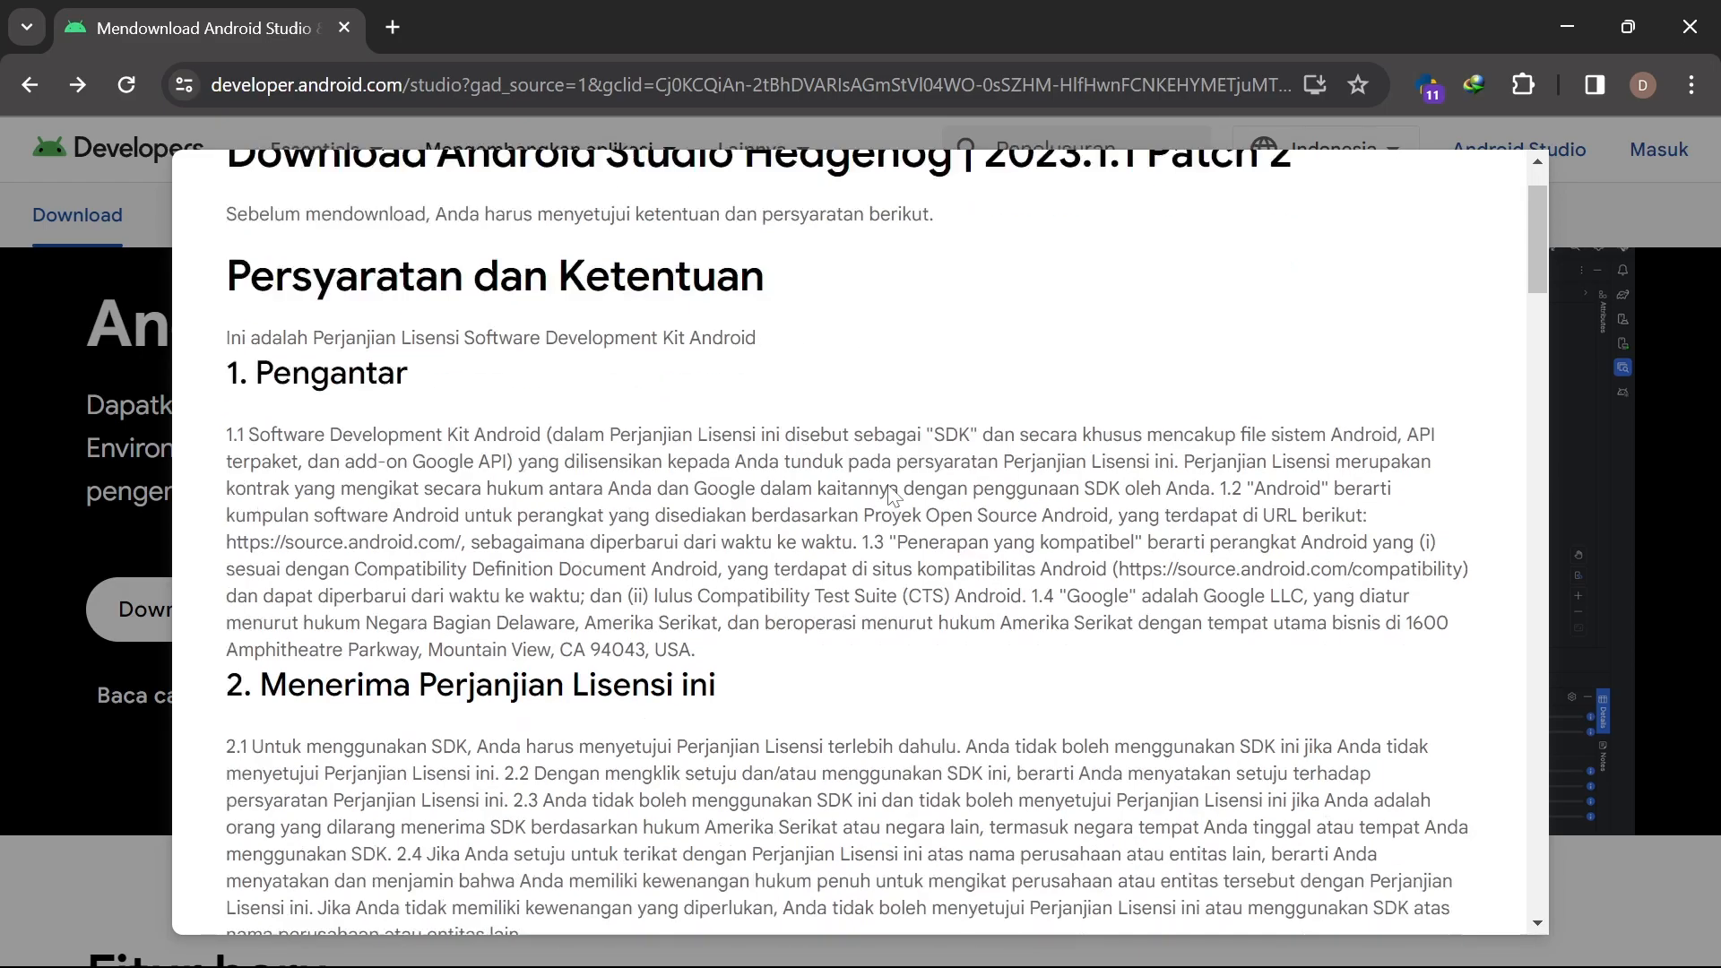
{"action": "scroll", "coordinate": [771, 578], "scroll_direction": "down", "scroll_amount": 20}
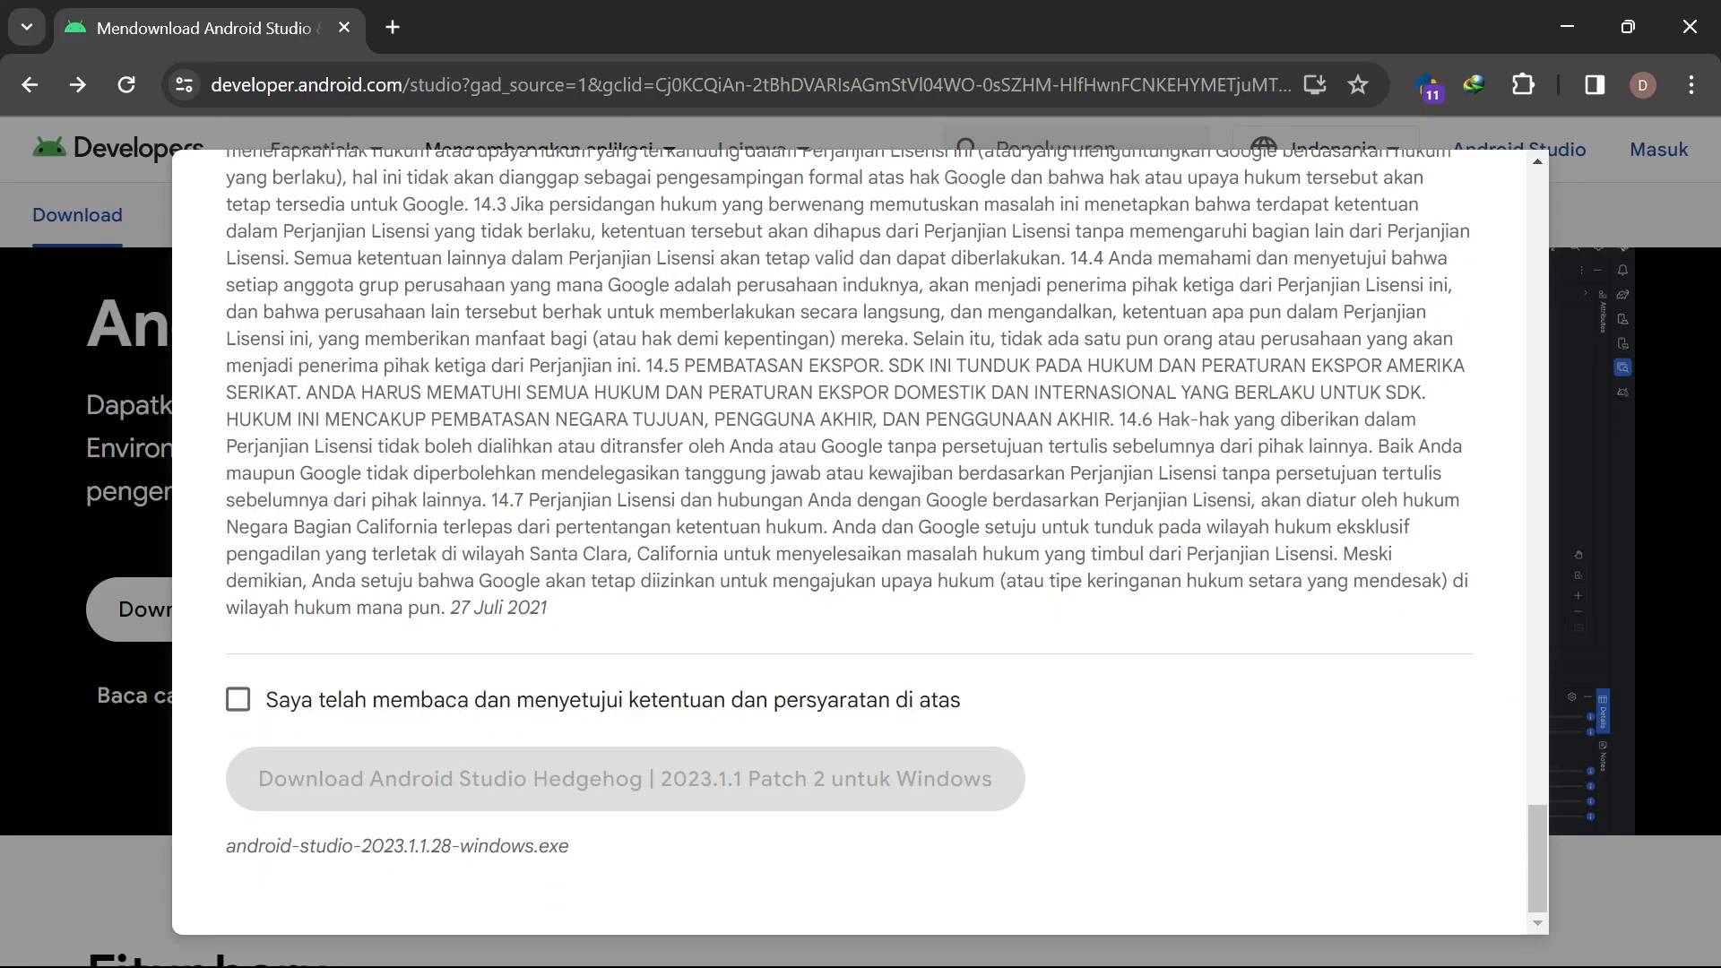
{"action": "left_click", "coordinate": [239, 700]}
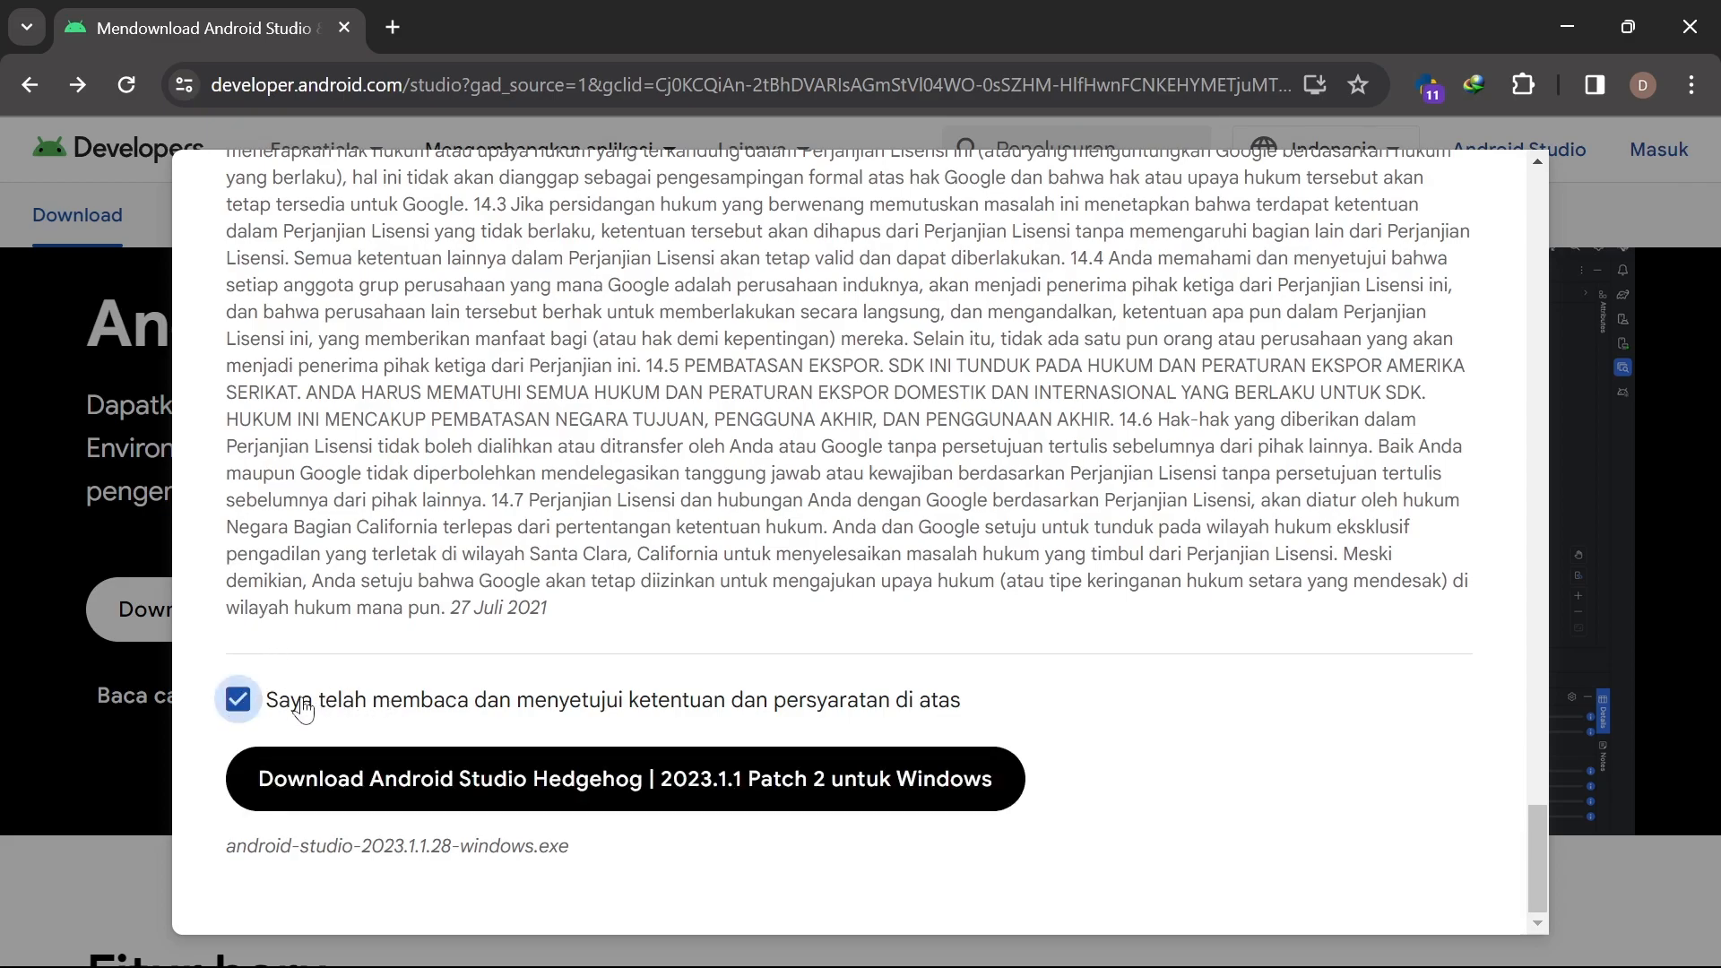
{"action": "left_click", "coordinate": [492, 769]}
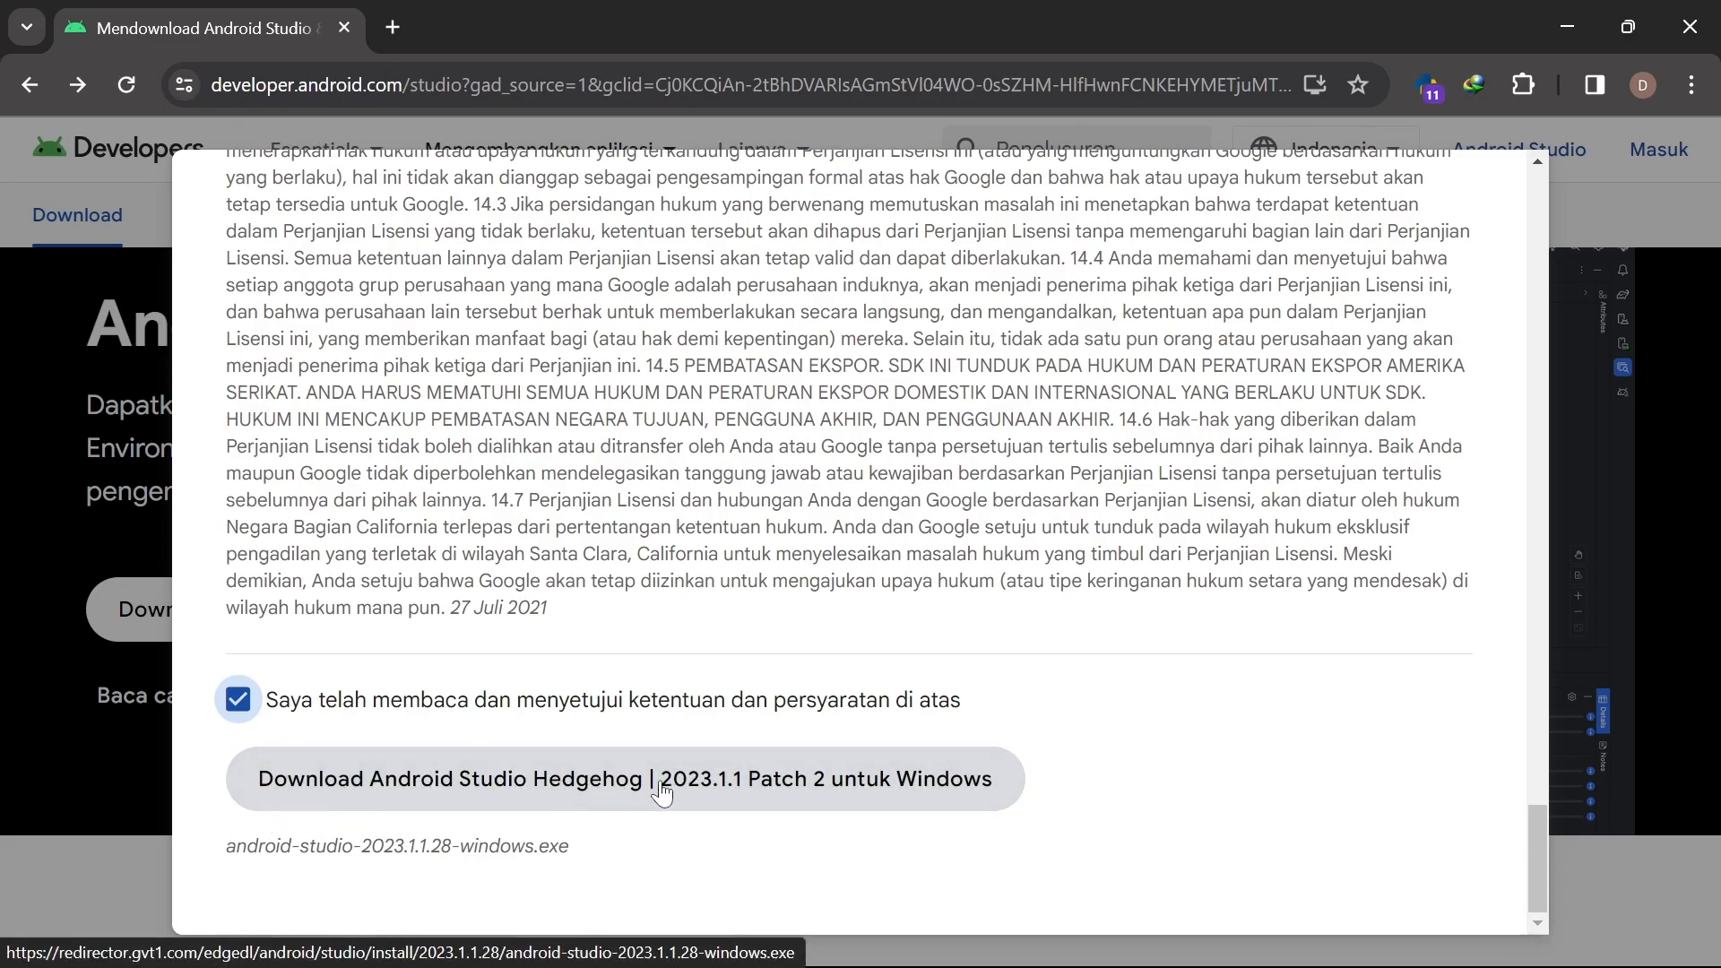
{"action": "left_click", "coordinate": [511, 787]}
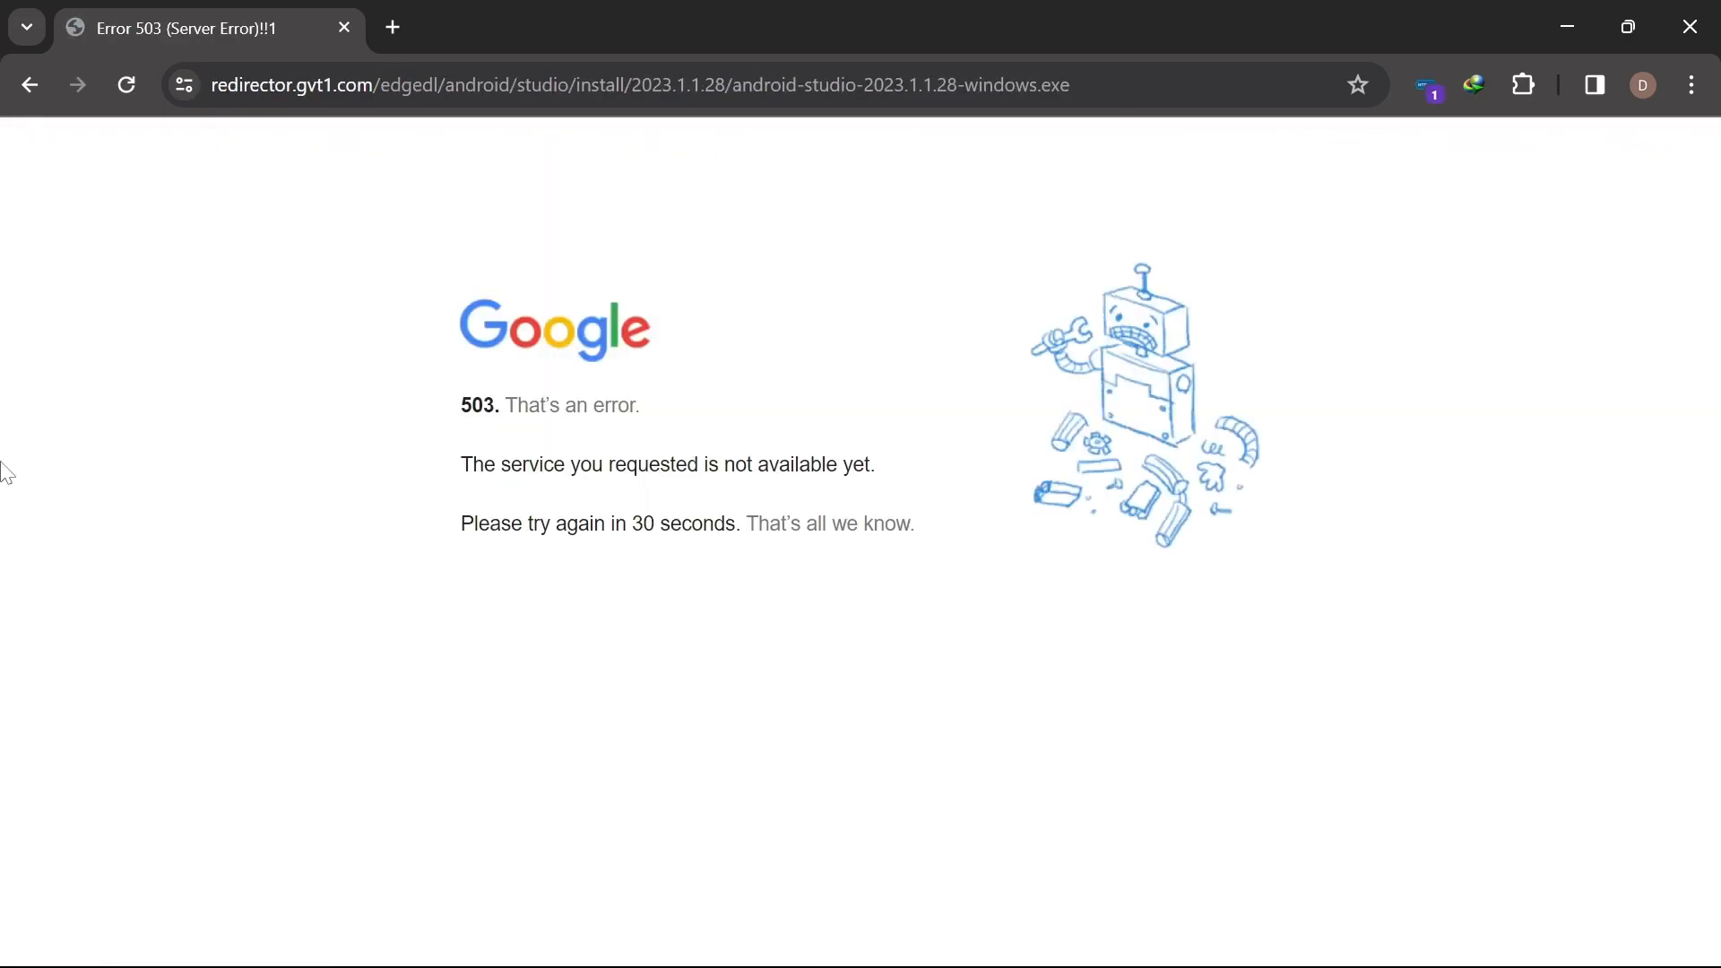
After the 503 error page, reopen the license terms and restart the Windows installer download
{"action": "left_click", "coordinate": [28, 84]}
{"action": "scroll", "coordinate": [522, 695], "scroll_direction": "down", "scroll_amount": 2}
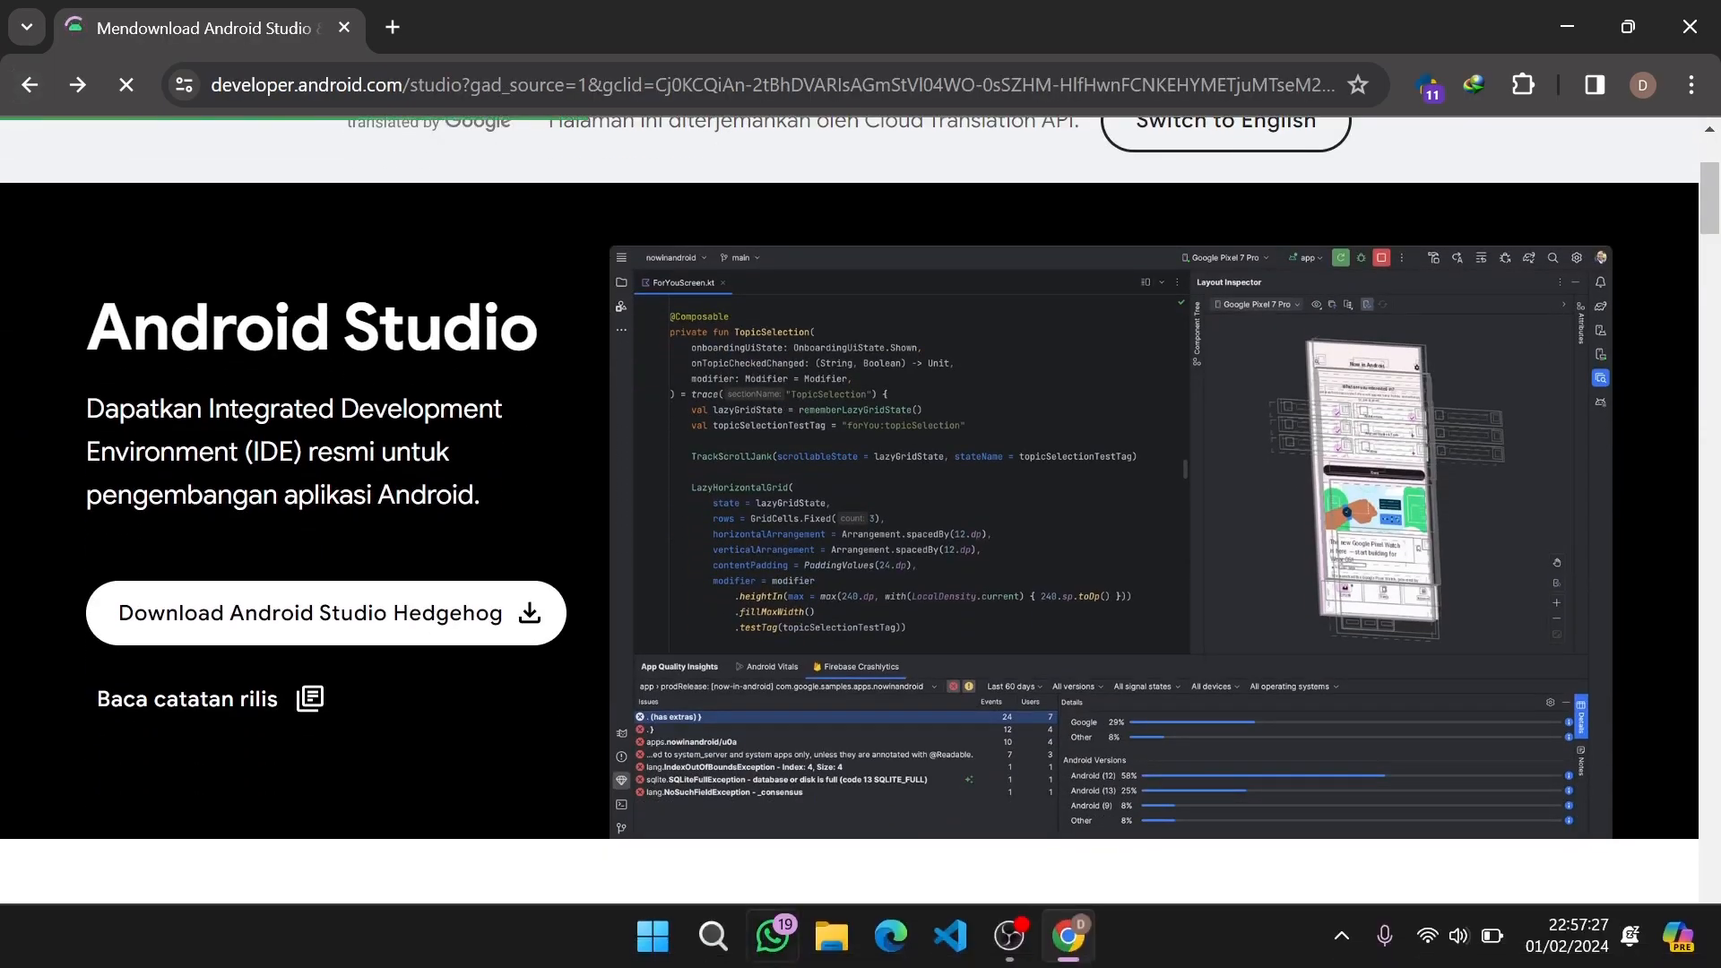
{"action": "left_click", "coordinate": [176, 609]}
{"action": "scroll", "coordinate": [861, 538], "scroll_direction": "down", "scroll_amount": 20}
{"action": "scroll", "coordinate": [471, 735], "scroll_direction": "down", "scroll_amount": 5}
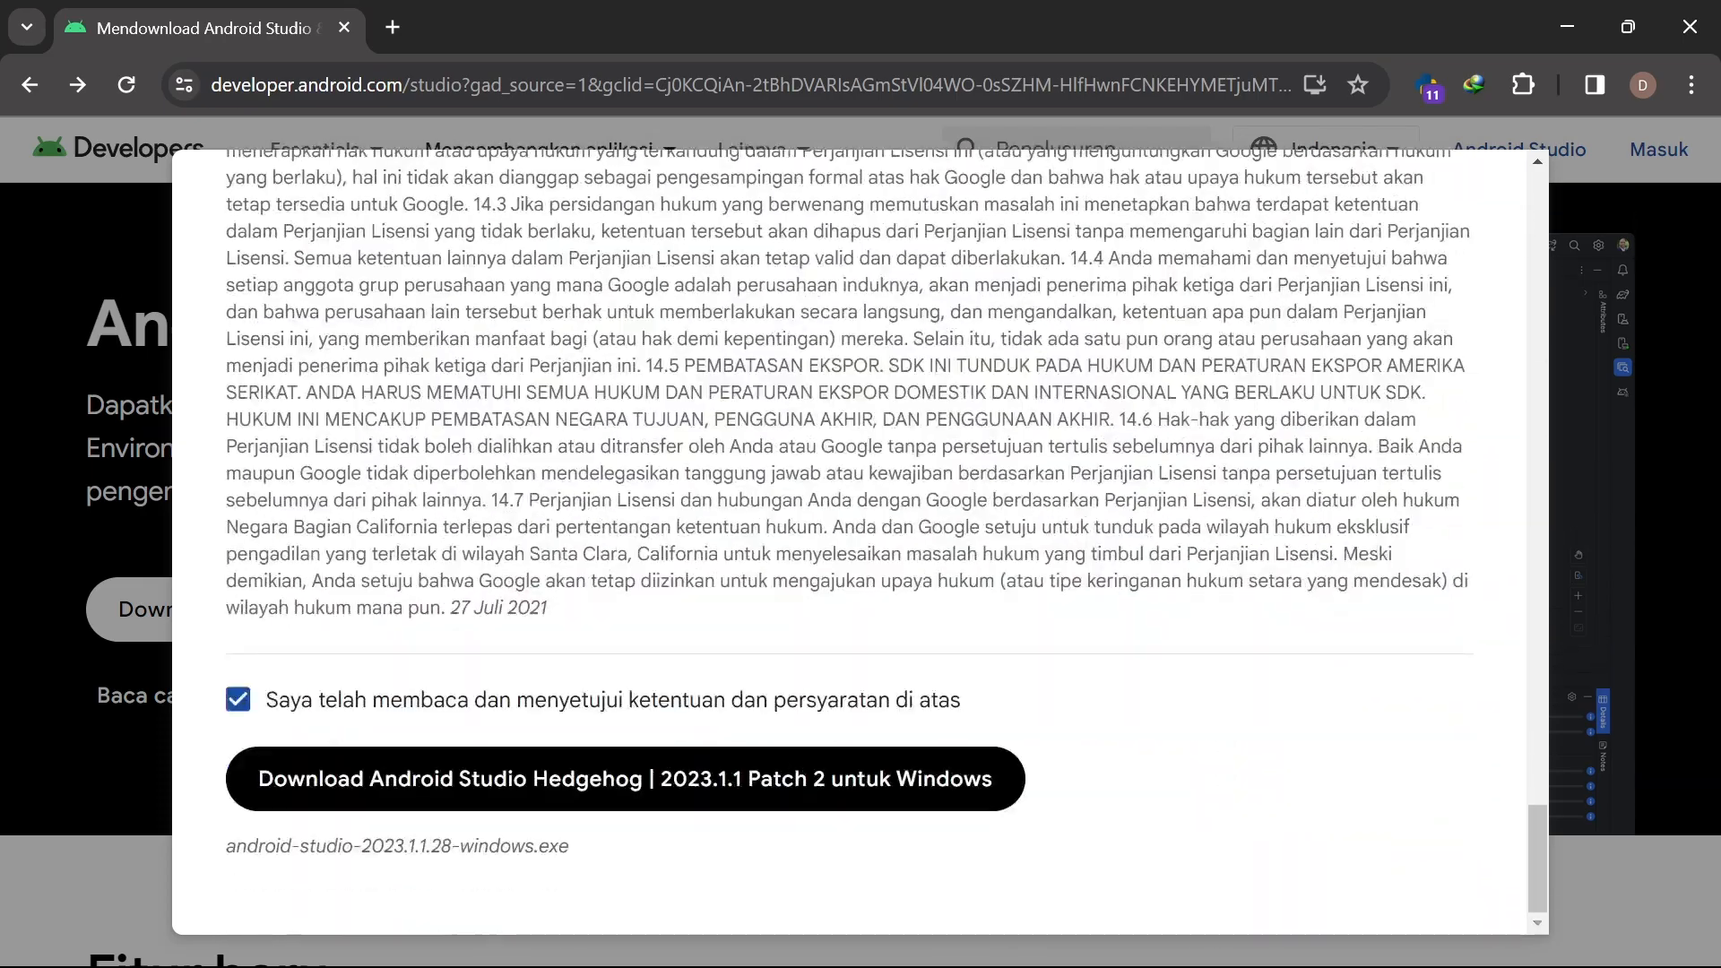
{"action": "left_click", "coordinate": [506, 652]}
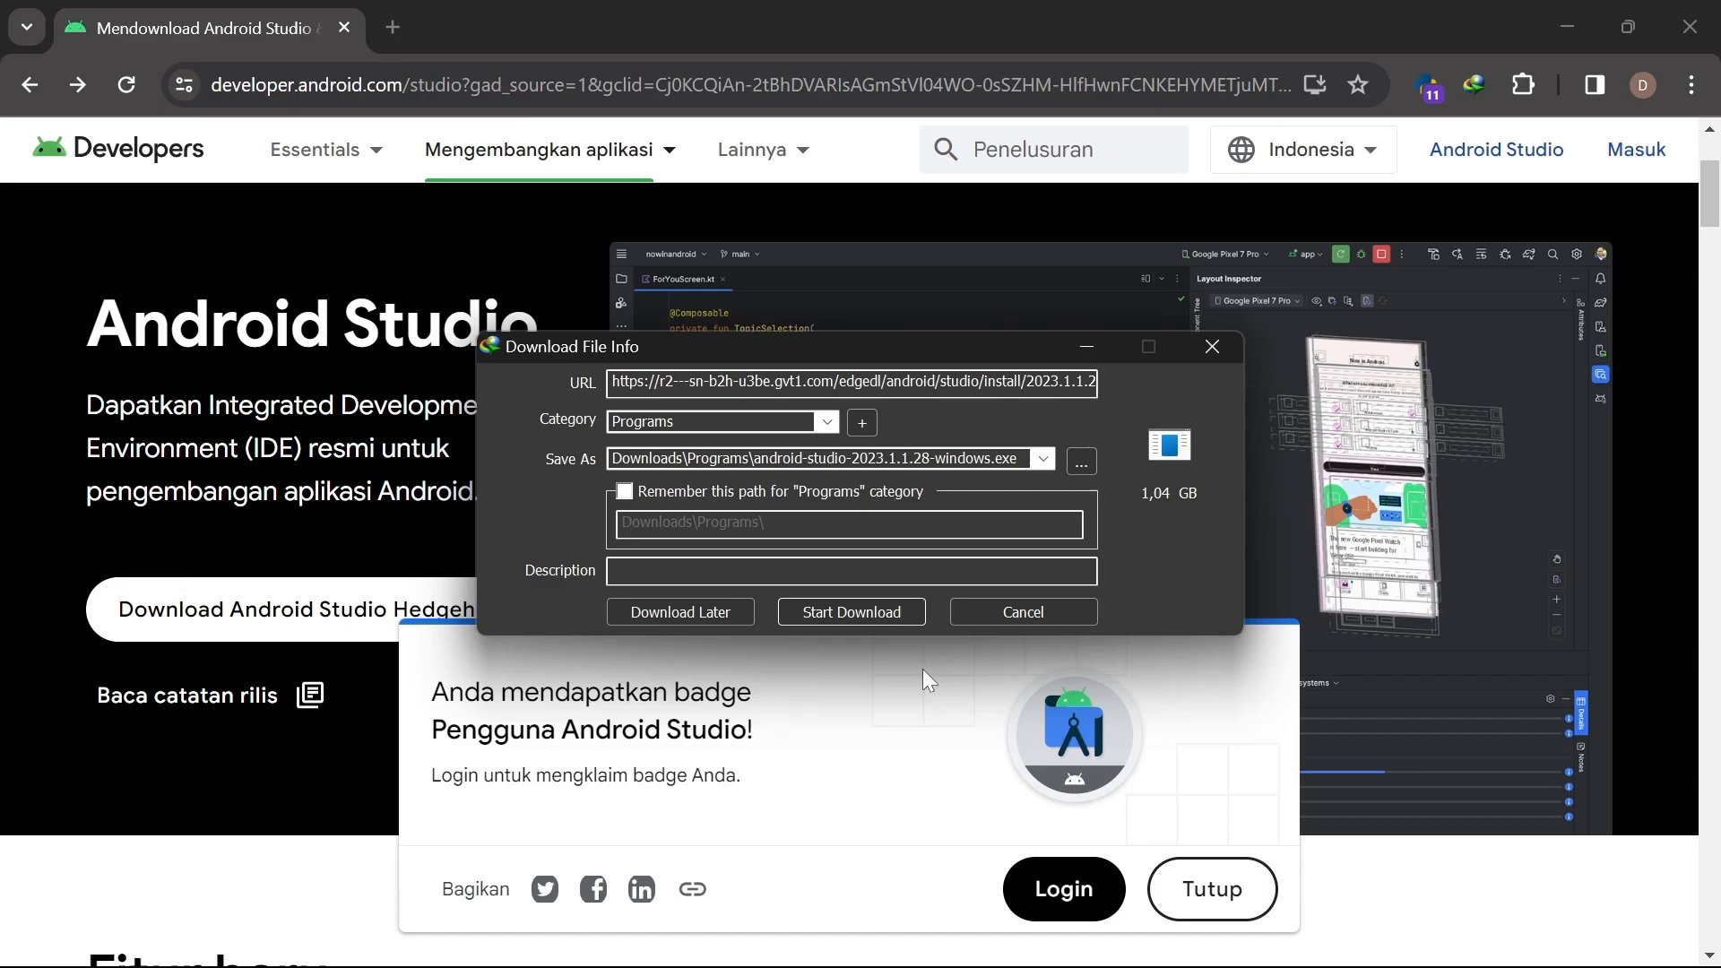
Cancel the Android Studio installer download in IDM and dismiss the page's badge popup
{"action": "left_click", "coordinate": [1203, 340]}
{"action": "left_click", "coordinate": [791, 609]}
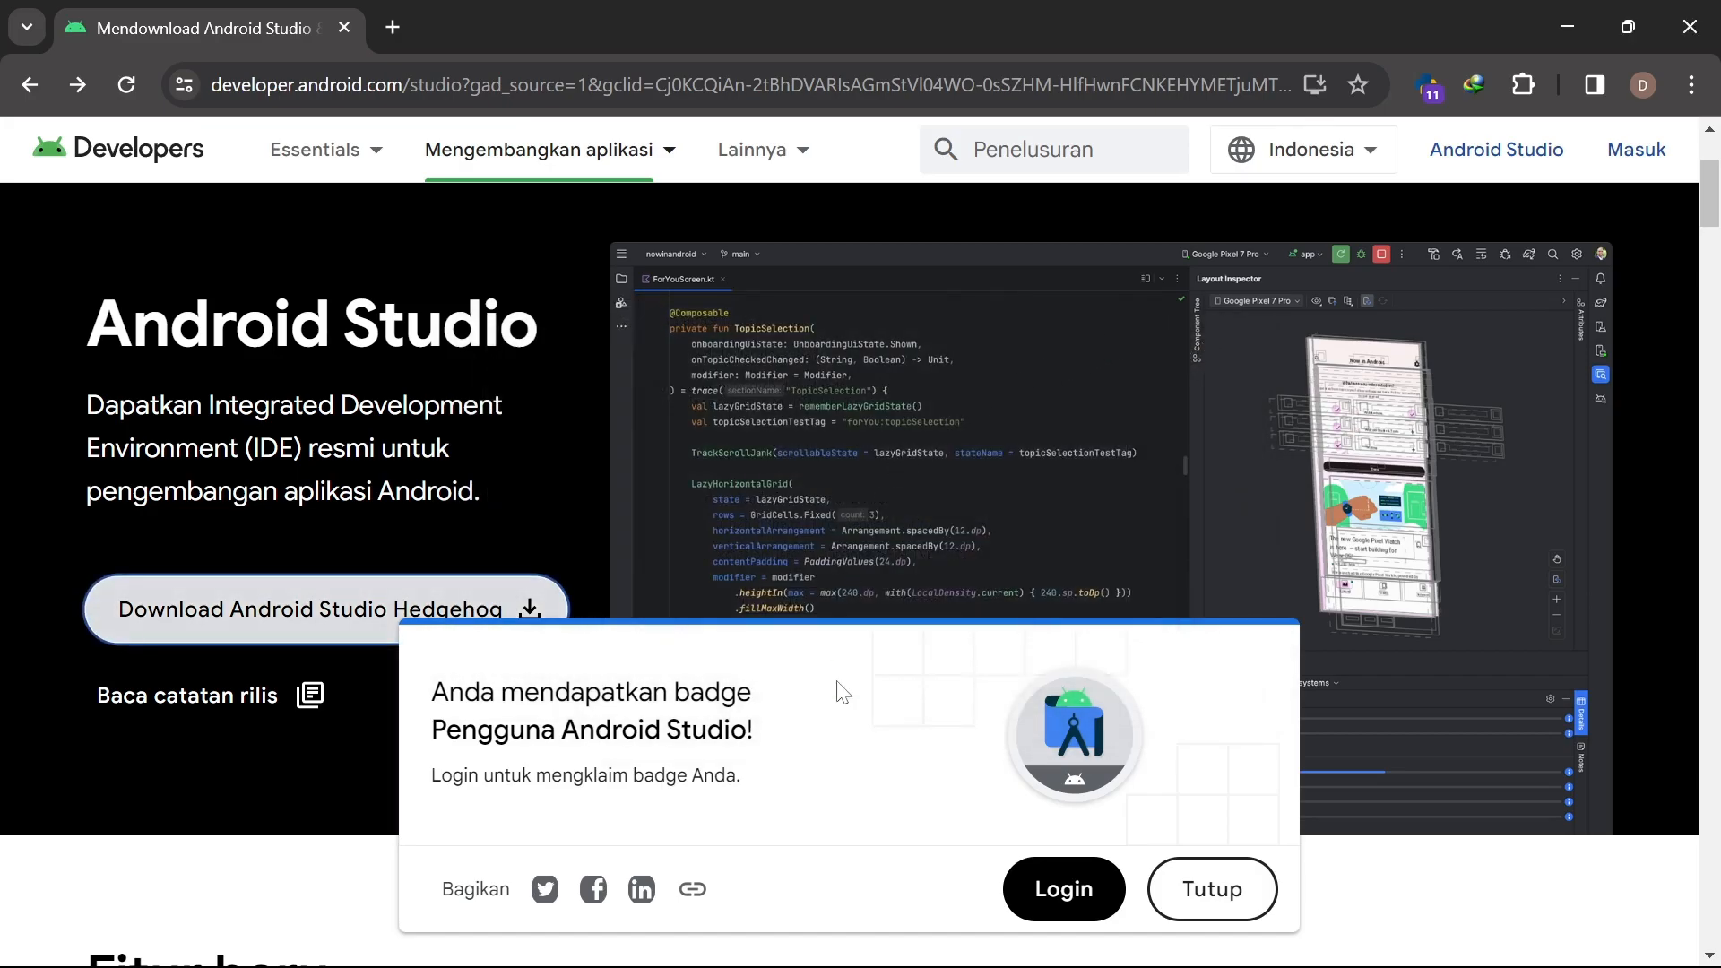
{"action": "left_click", "coordinate": [1199, 917]}
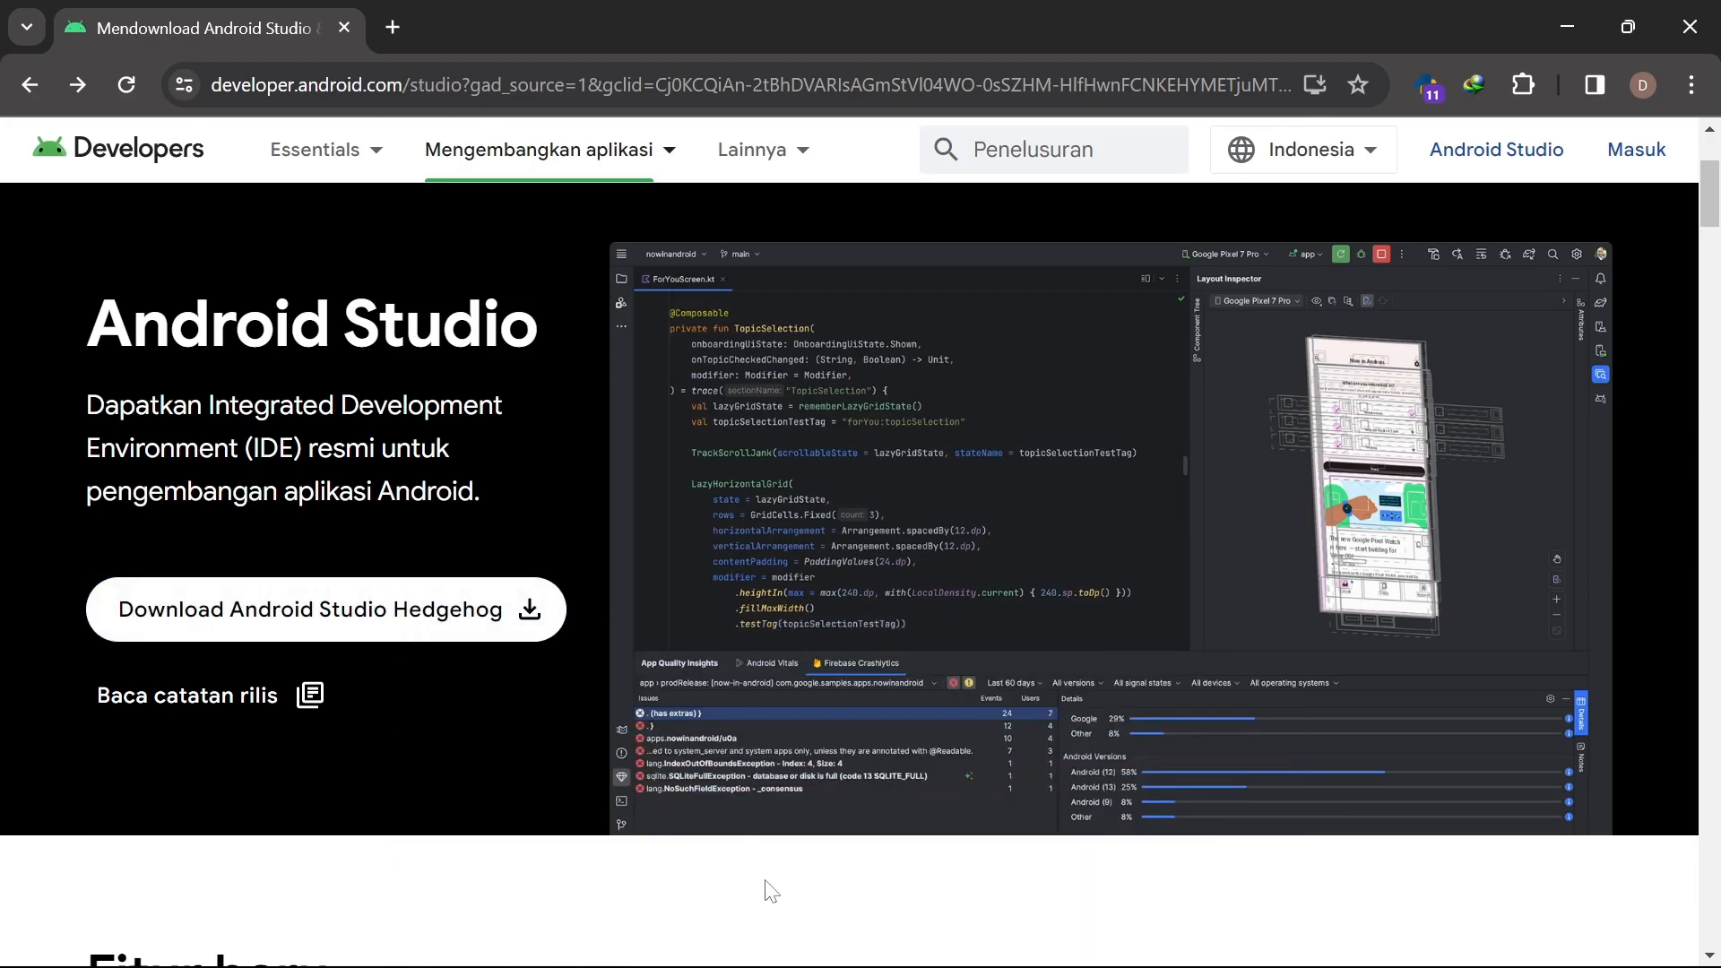
Search Windows for 'andr' and launch Android Studio with the fluxstore project
{"action": "mouse_move", "coordinate": [914, 966]}
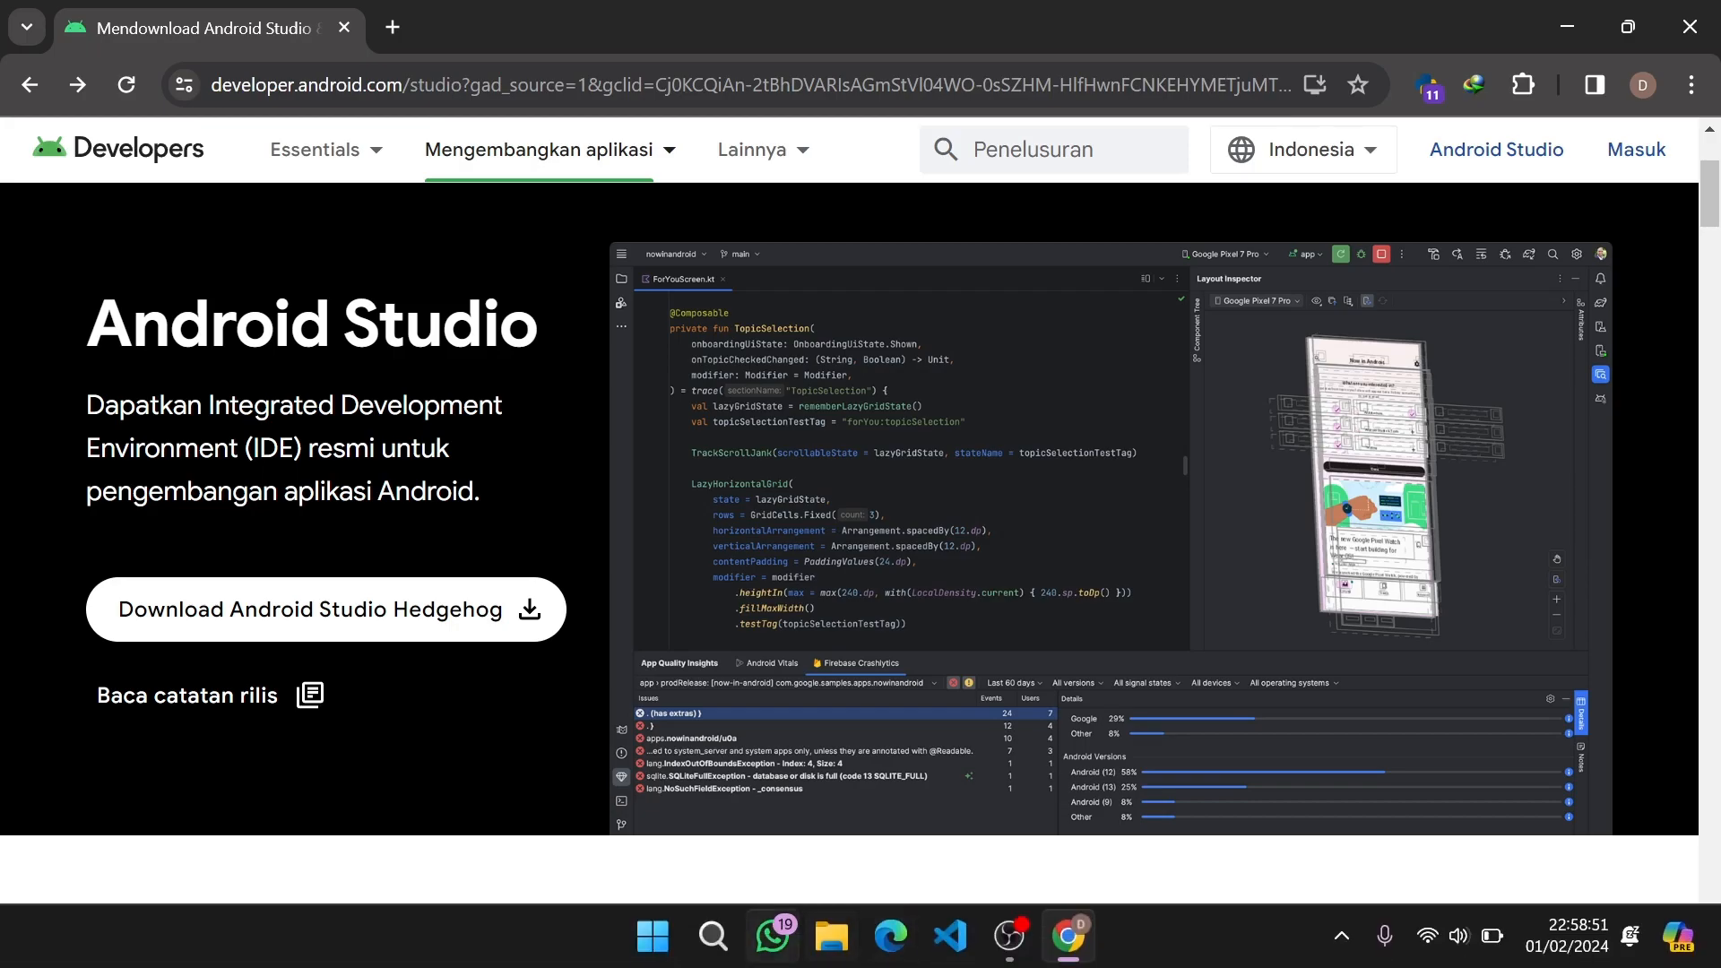
{"action": "left_click", "coordinate": [715, 936]}
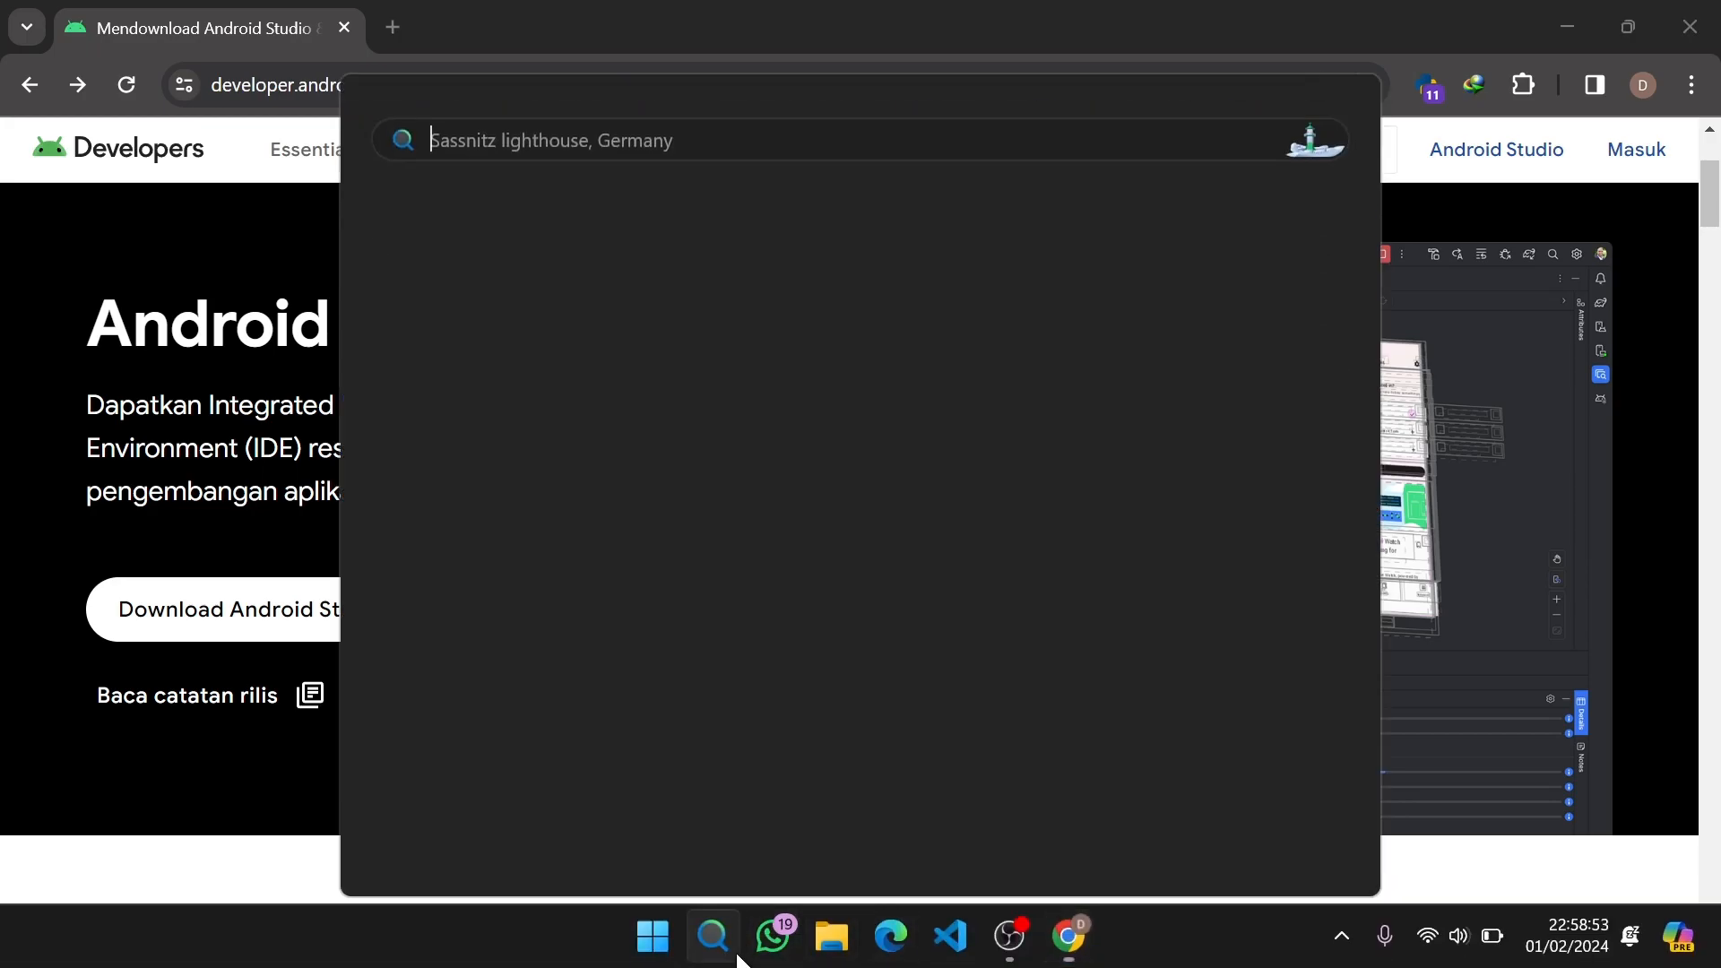
{"action": "type", "text": "andr"}
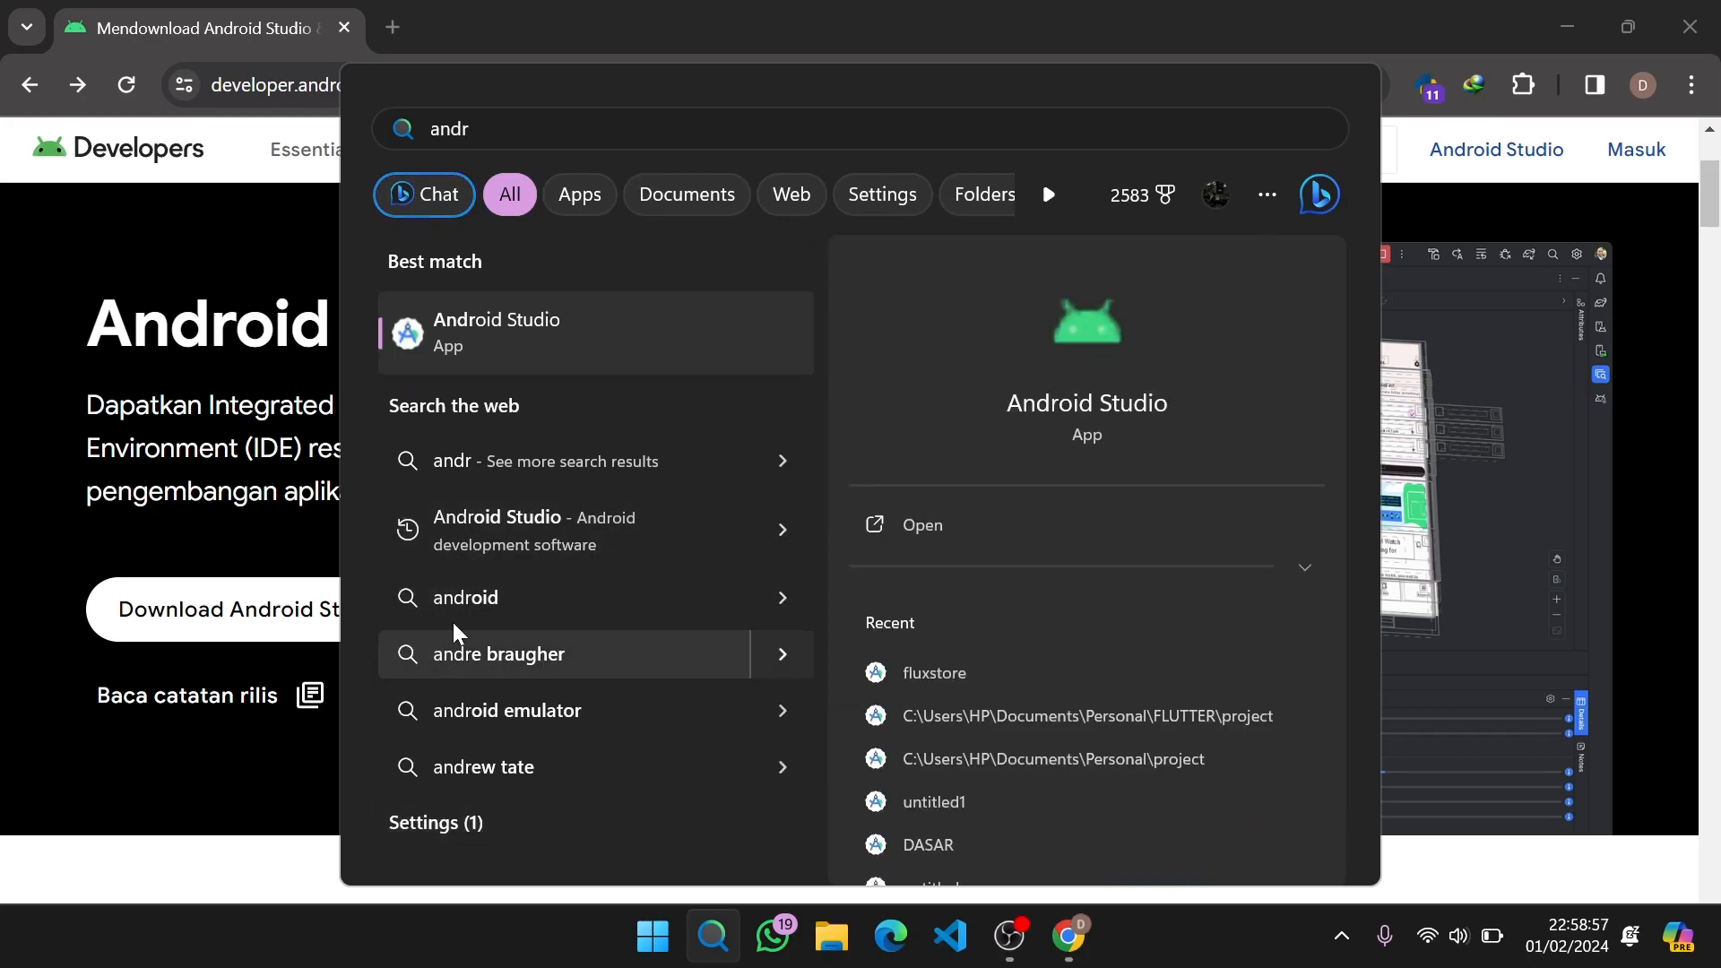
{"action": "left_click", "coordinate": [485, 325]}
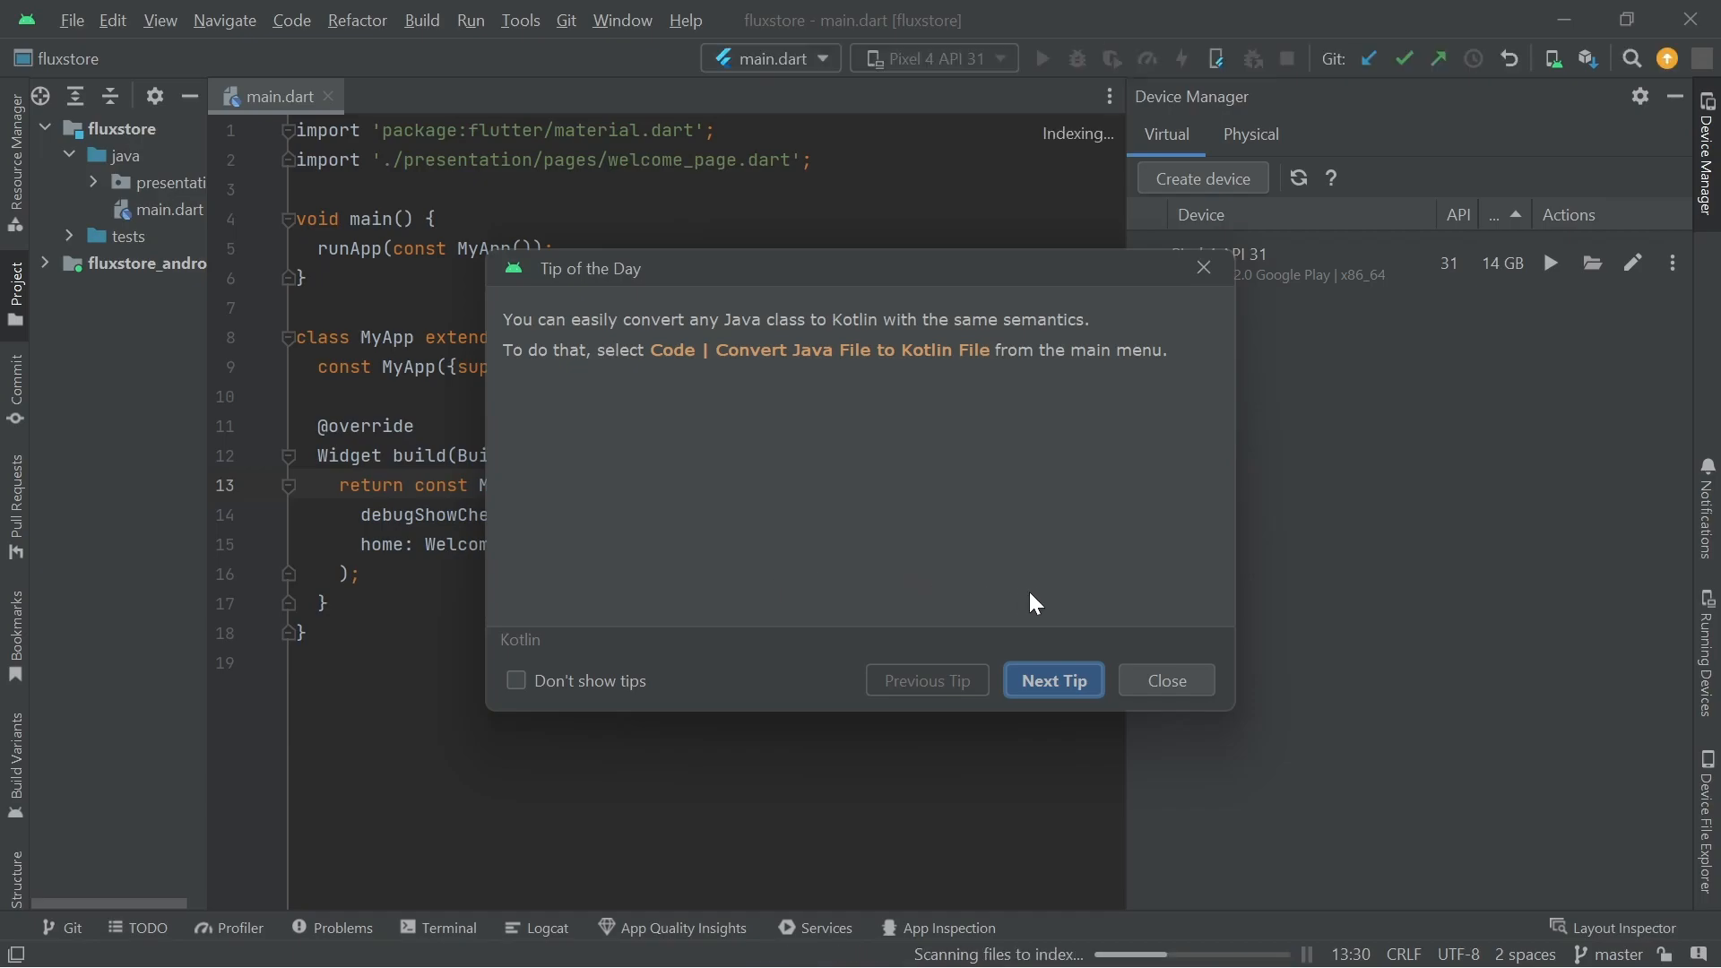
Close Tip of the Day, then hide and reopen the Device Manager beside main.dart
{"action": "left_click", "coordinate": [1183, 671]}
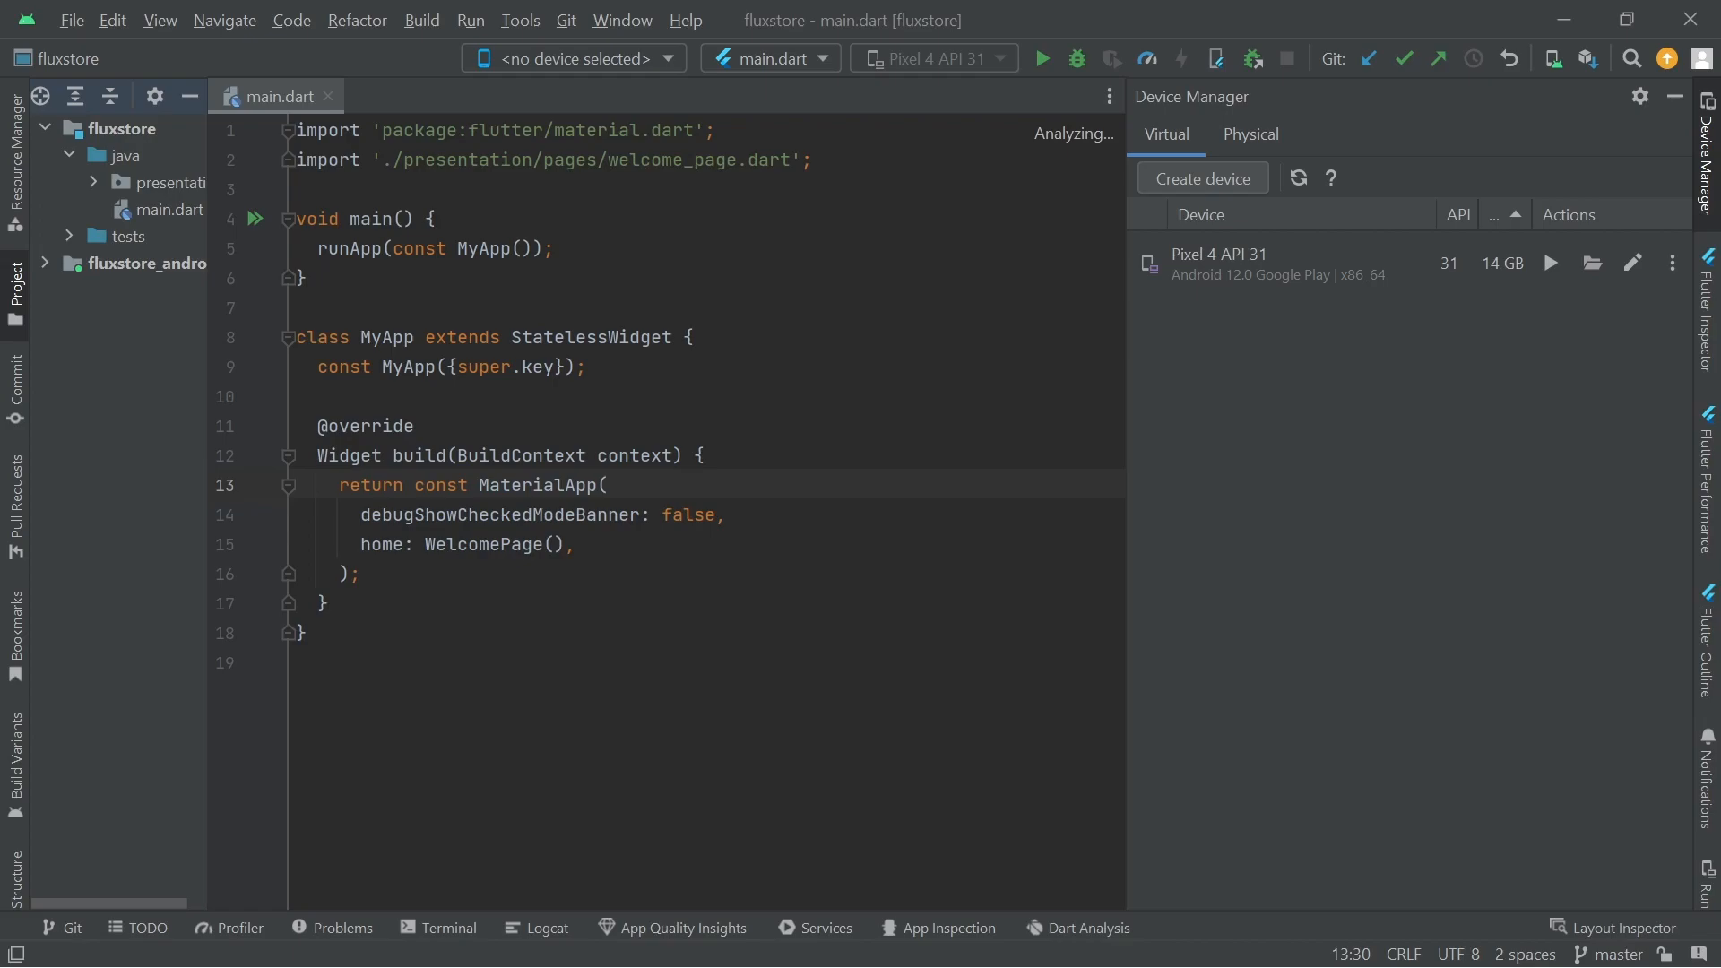
{"action": "left_click_drag", "start_coordinate": [296, 663], "coordinate": [286, 151]}
{"action": "left_click", "coordinate": [662, 422]}
{"action": "left_click", "coordinate": [329, 603]}
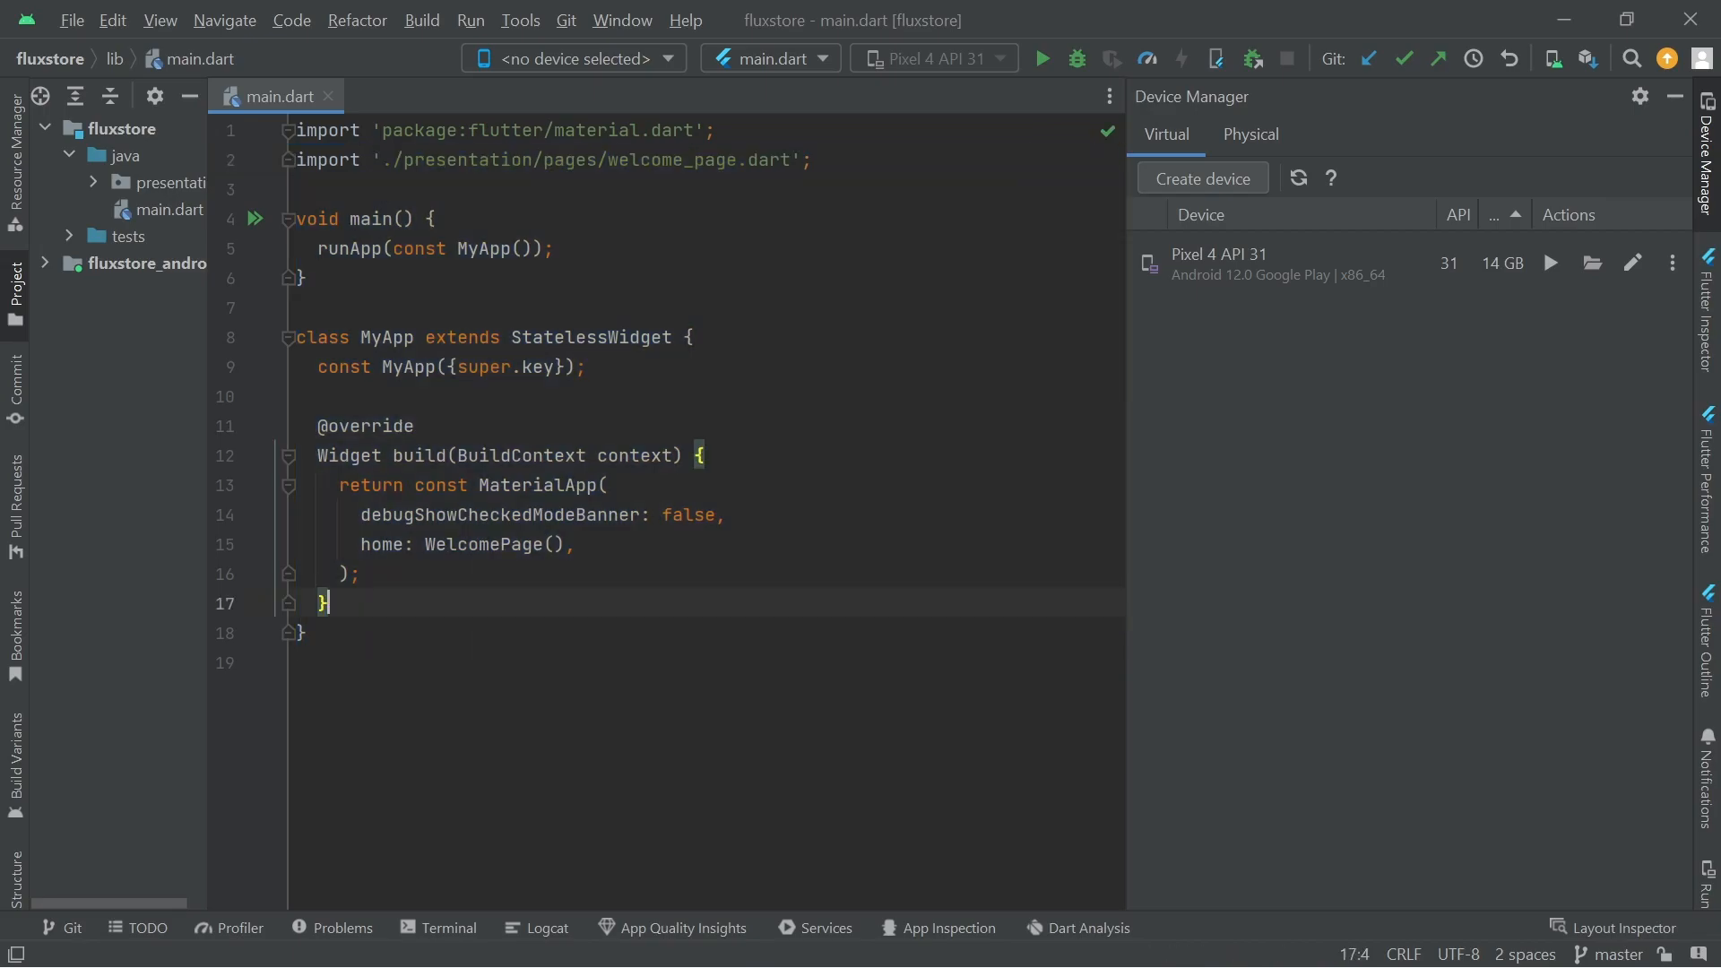
{"action": "left_click", "coordinate": [1676, 97]}
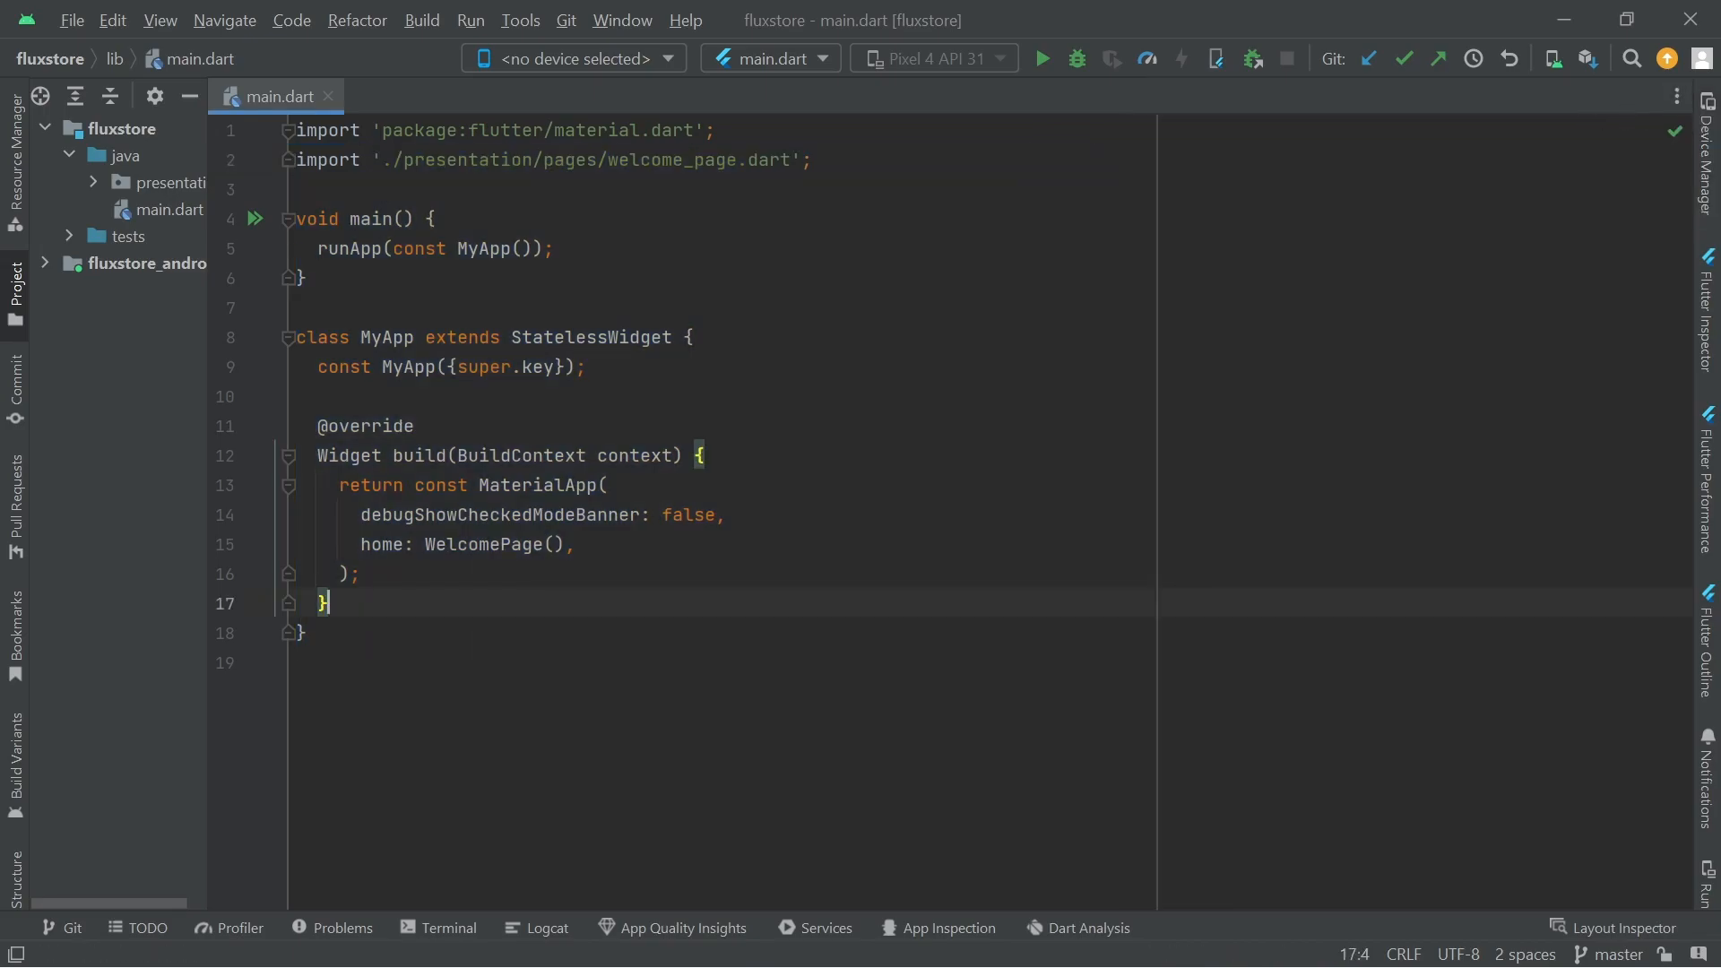
{"action": "left_click", "coordinate": [1554, 61]}
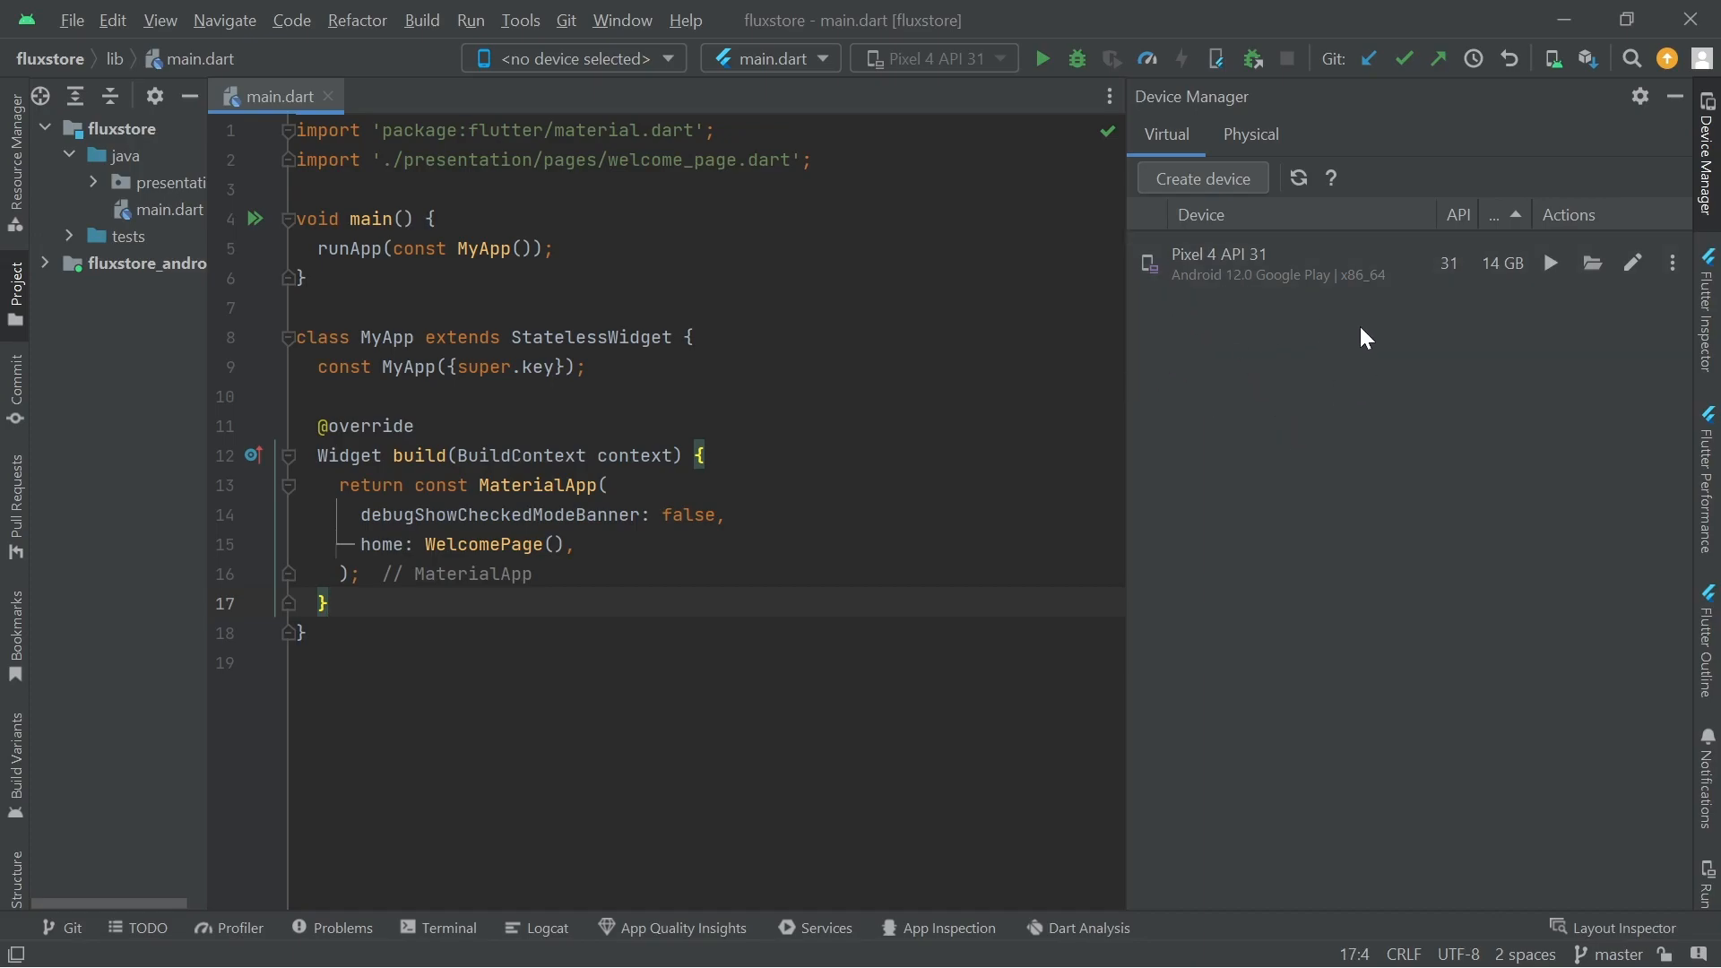
Start creating a virtual device and browse the Wear OS, Automotive and Tablet definitions
{"action": "left_click", "coordinate": [1226, 188]}
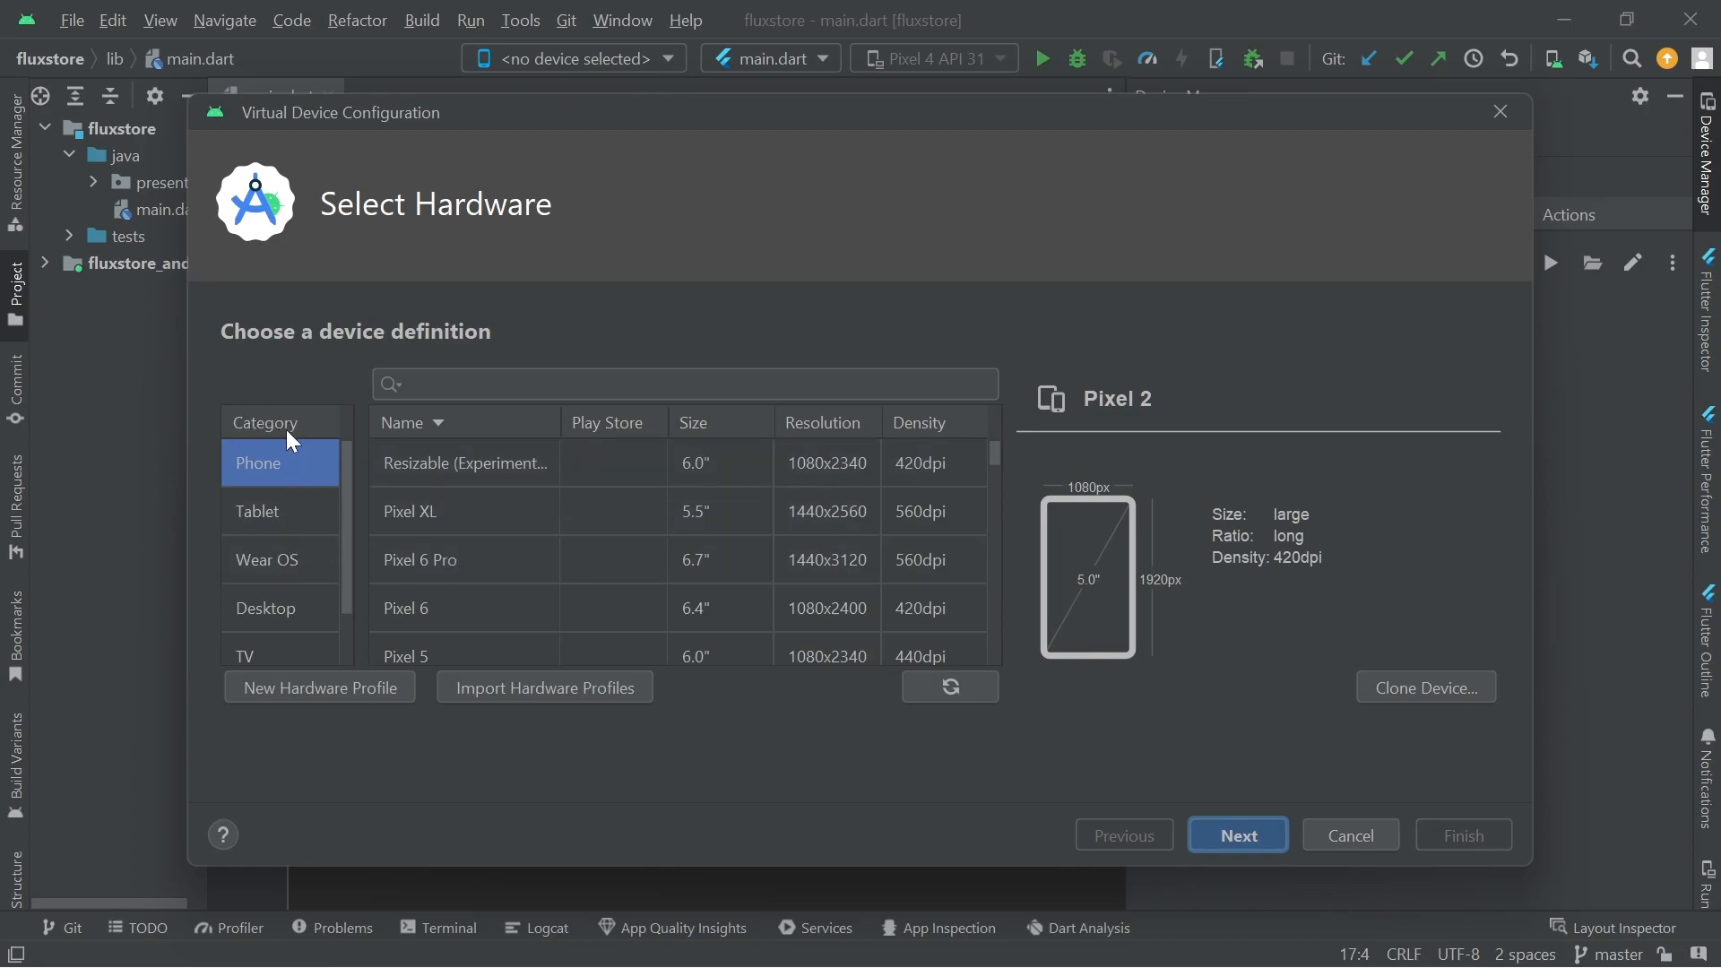
{"action": "scroll", "coordinate": [287, 520], "scroll_direction": "down", "scroll_amount": 2}
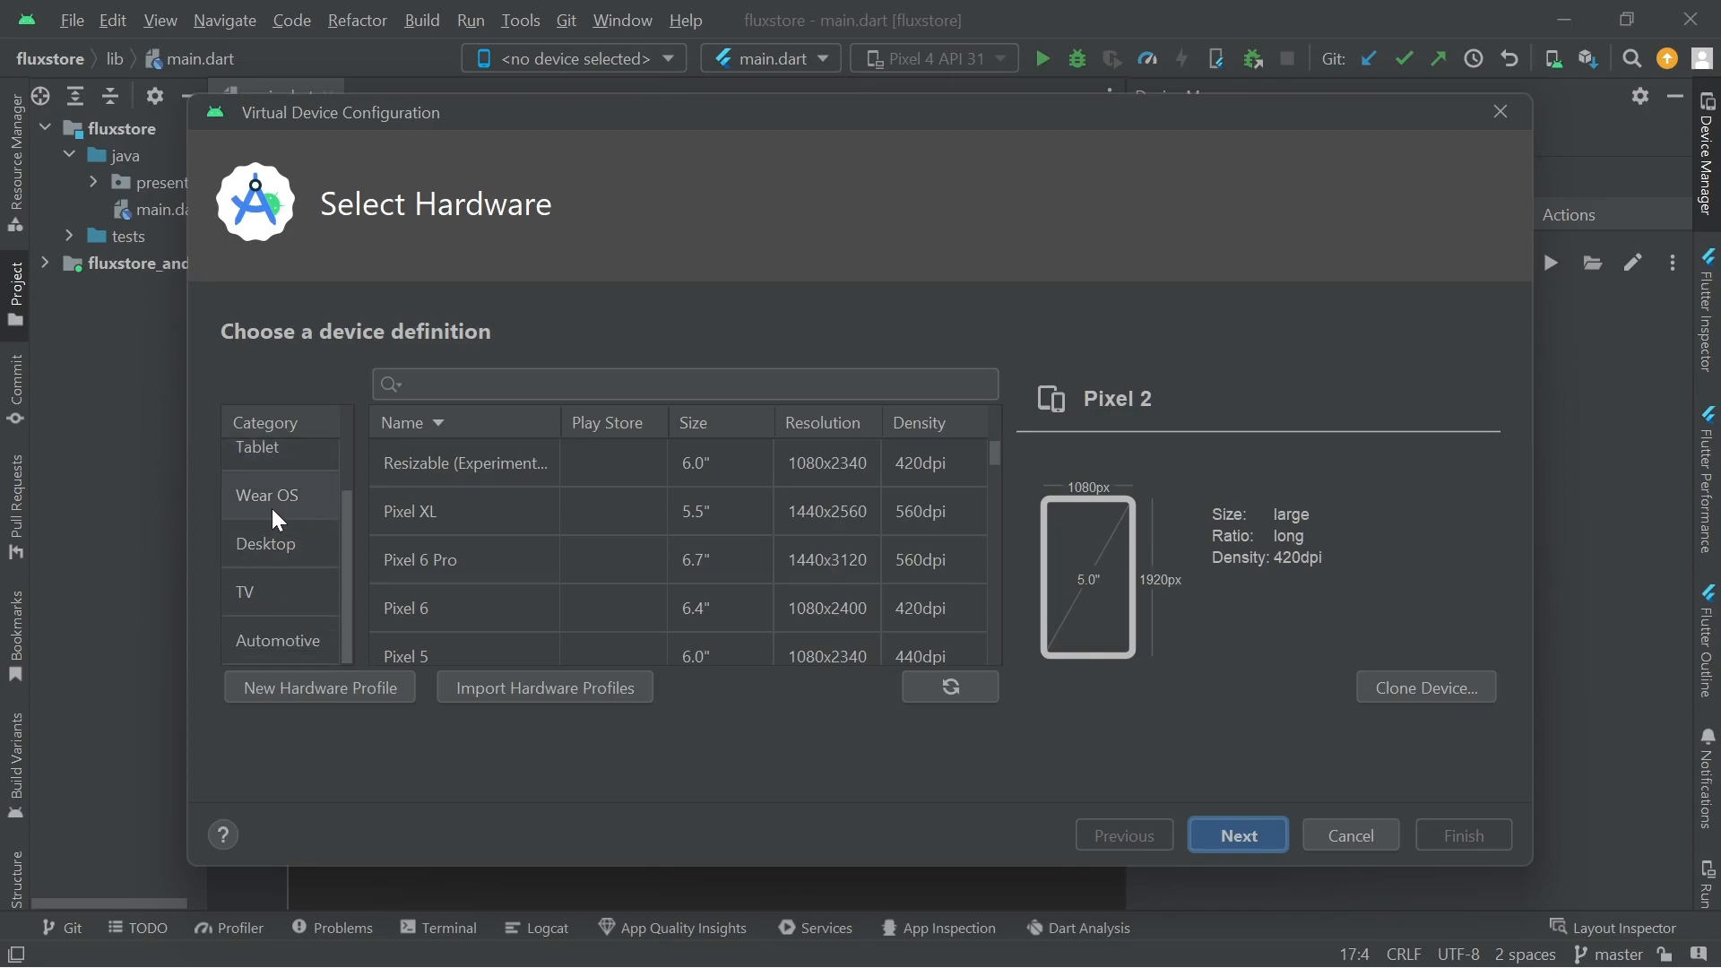
{"action": "left_click", "coordinate": [272, 508]}
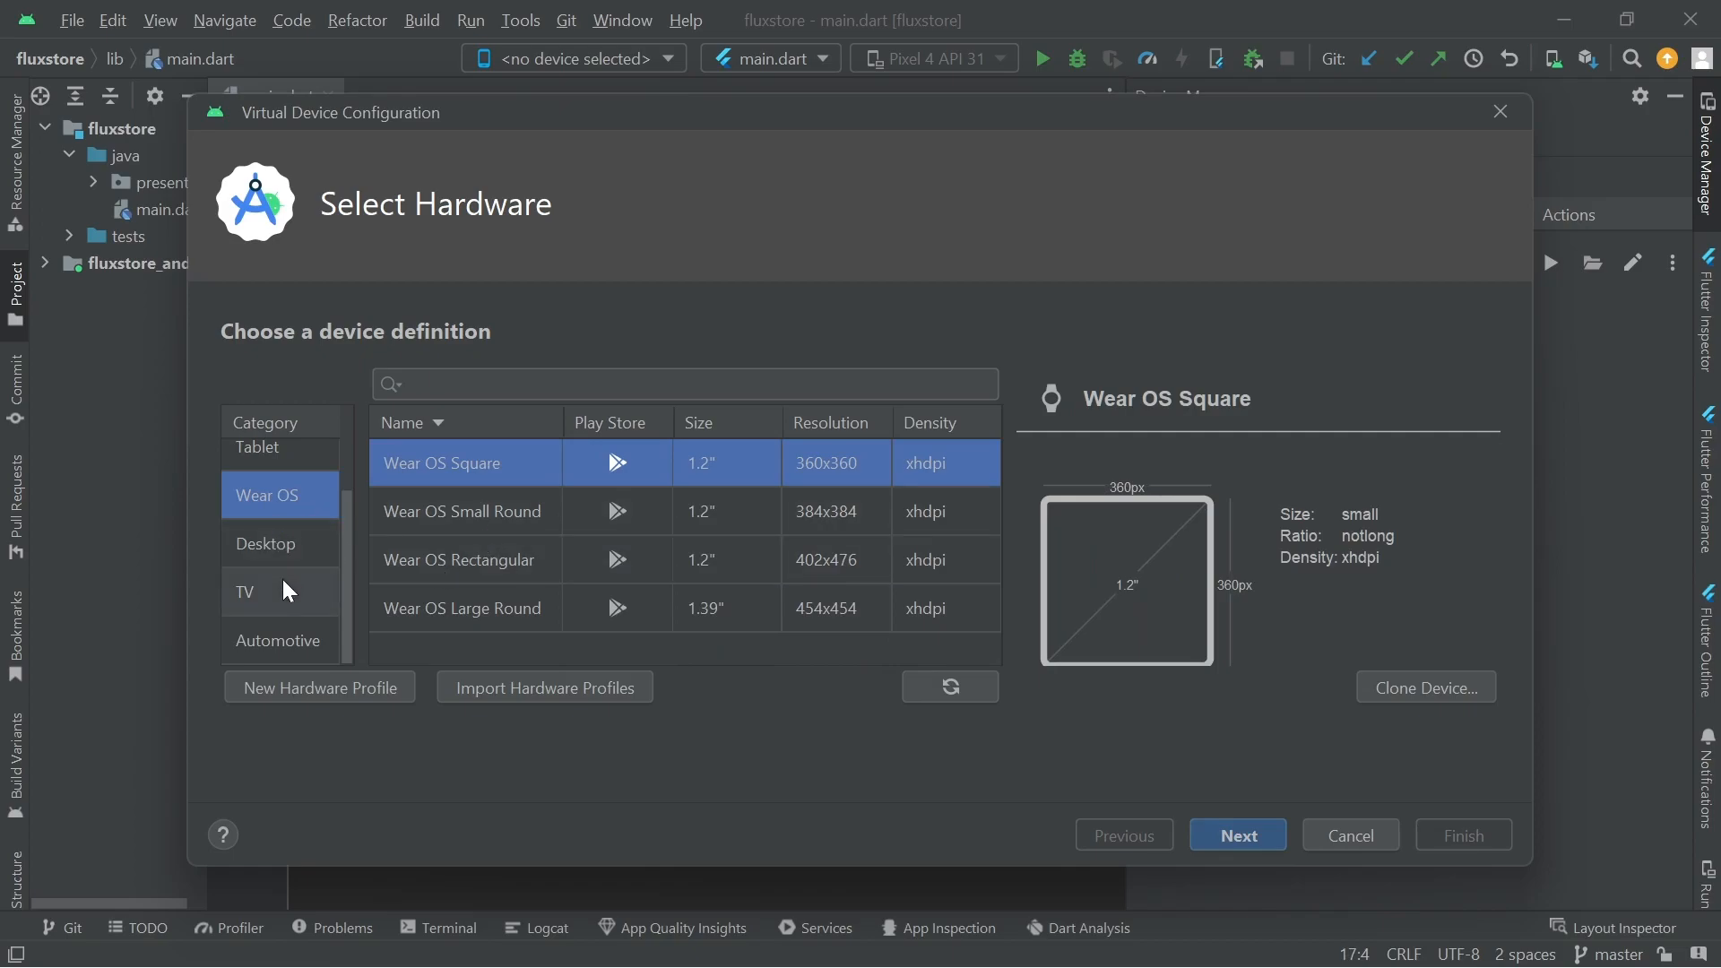
{"action": "left_click", "coordinate": [285, 638]}
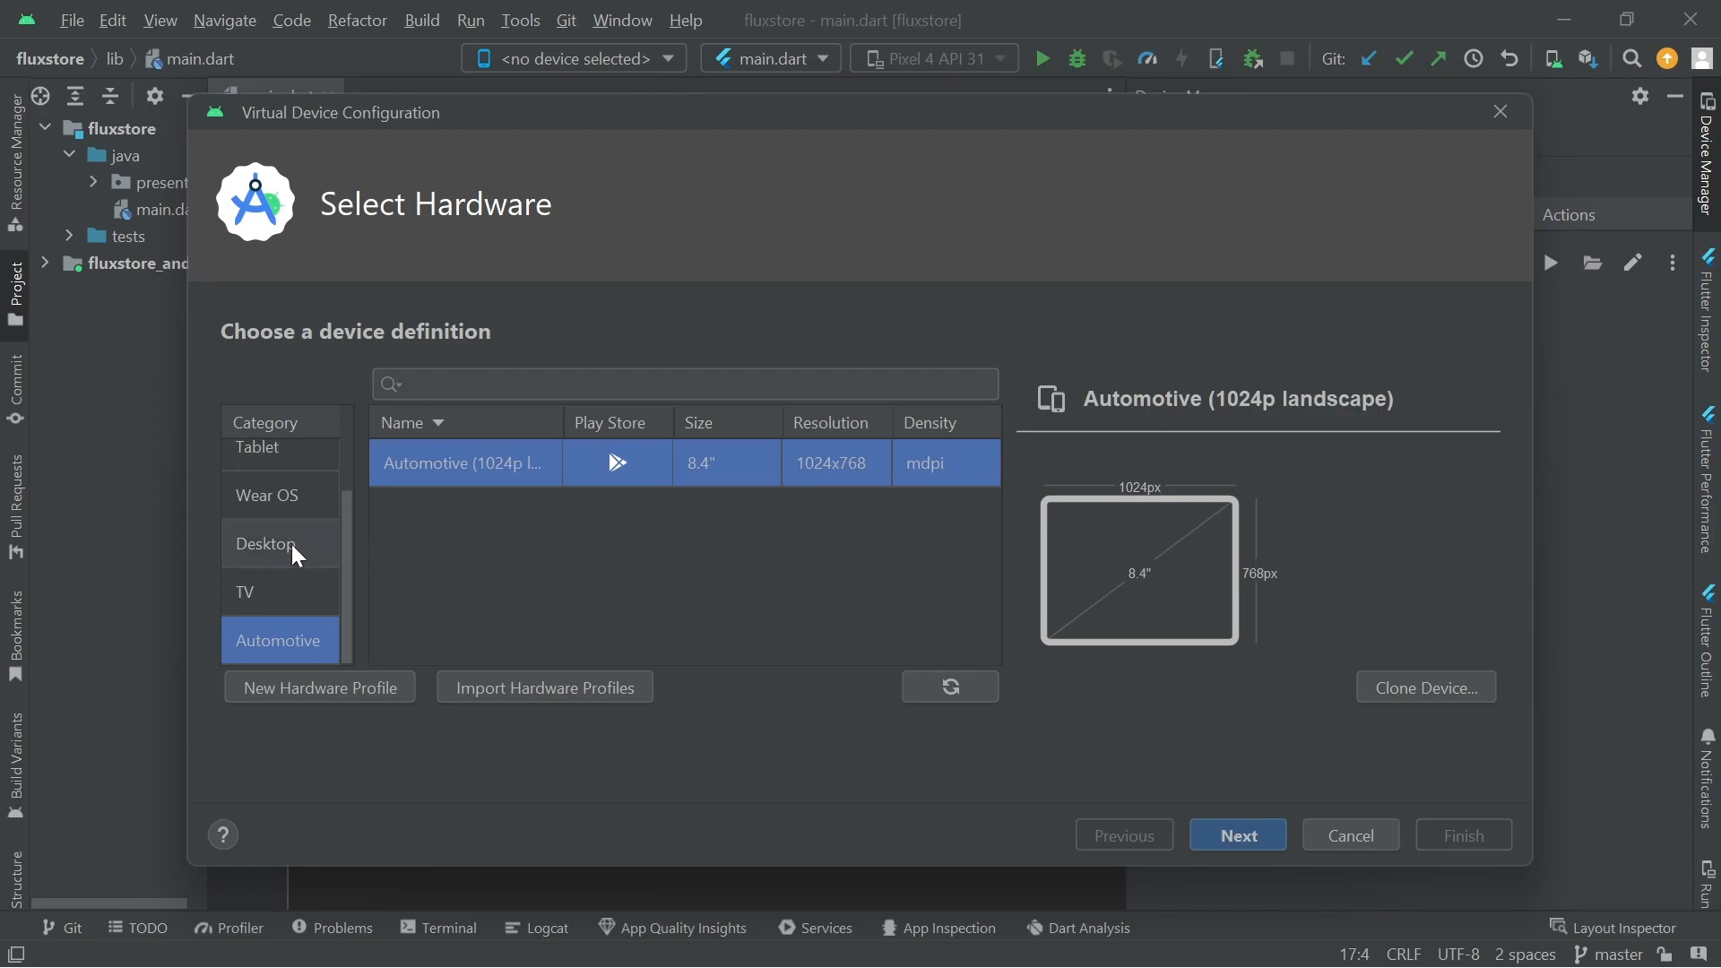
{"action": "scroll", "coordinate": [287, 545], "scroll_direction": "up", "scroll_amount": 3}
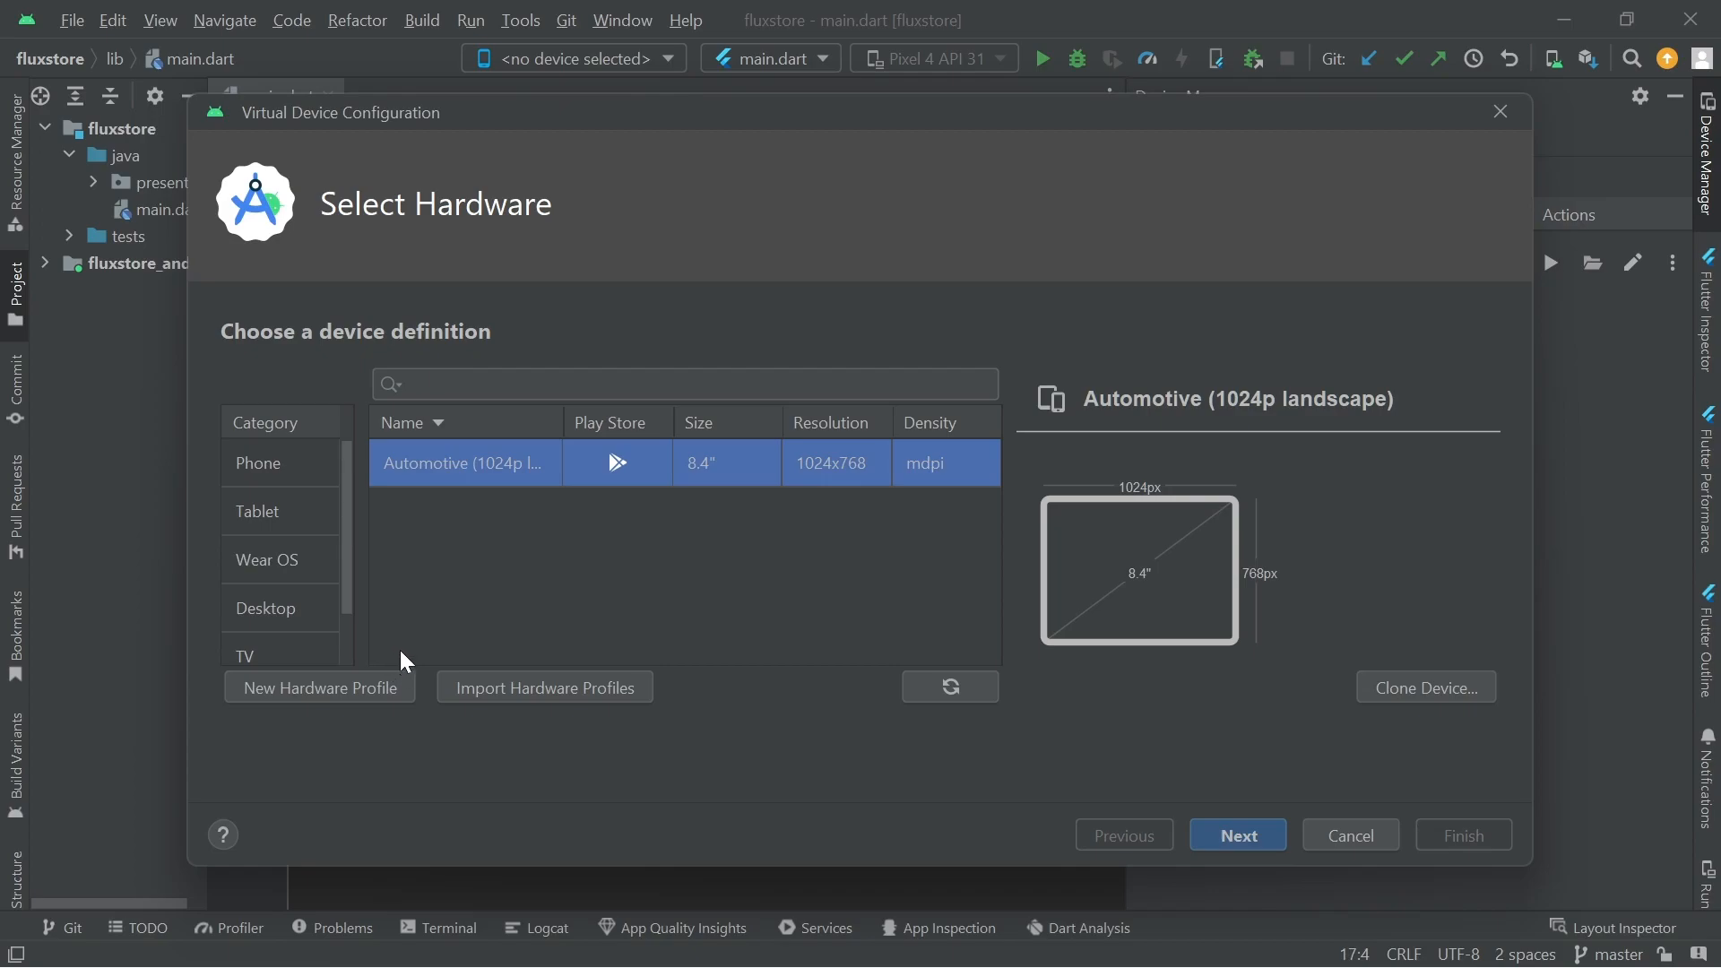
{"action": "left_click", "coordinate": [284, 484]}
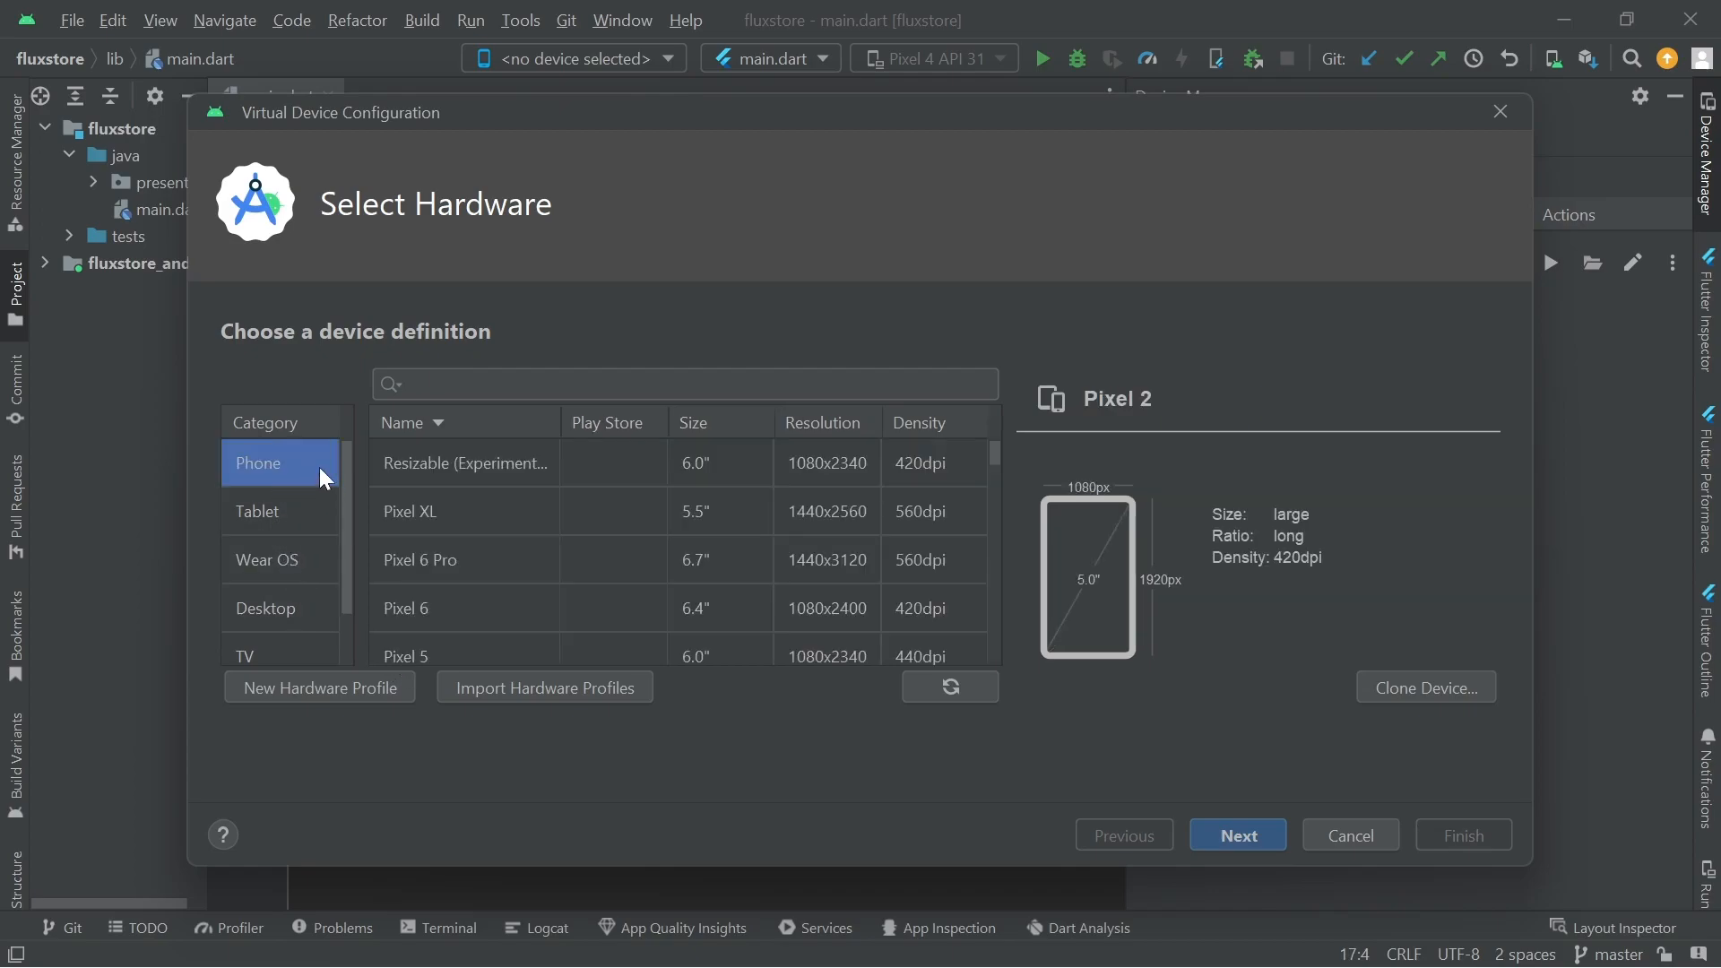
{"action": "left_click", "coordinate": [271, 513]}
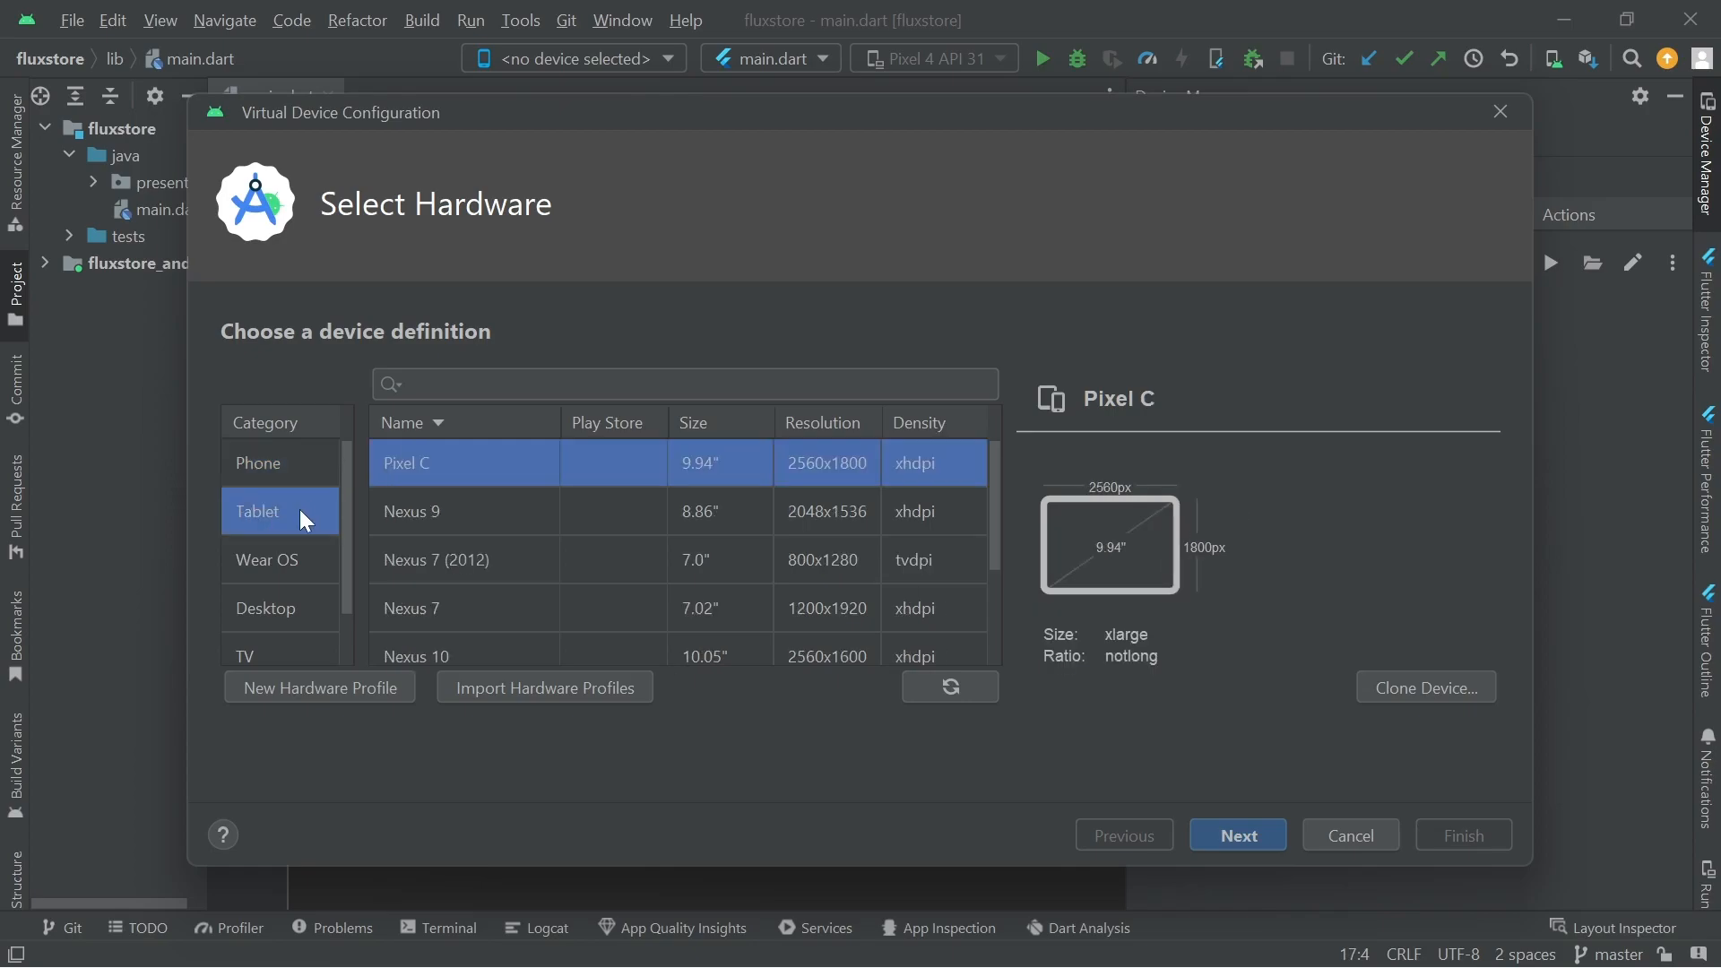
Return to the Phone category and scroll through its device definitions
{"action": "left_click", "coordinate": [301, 464]}
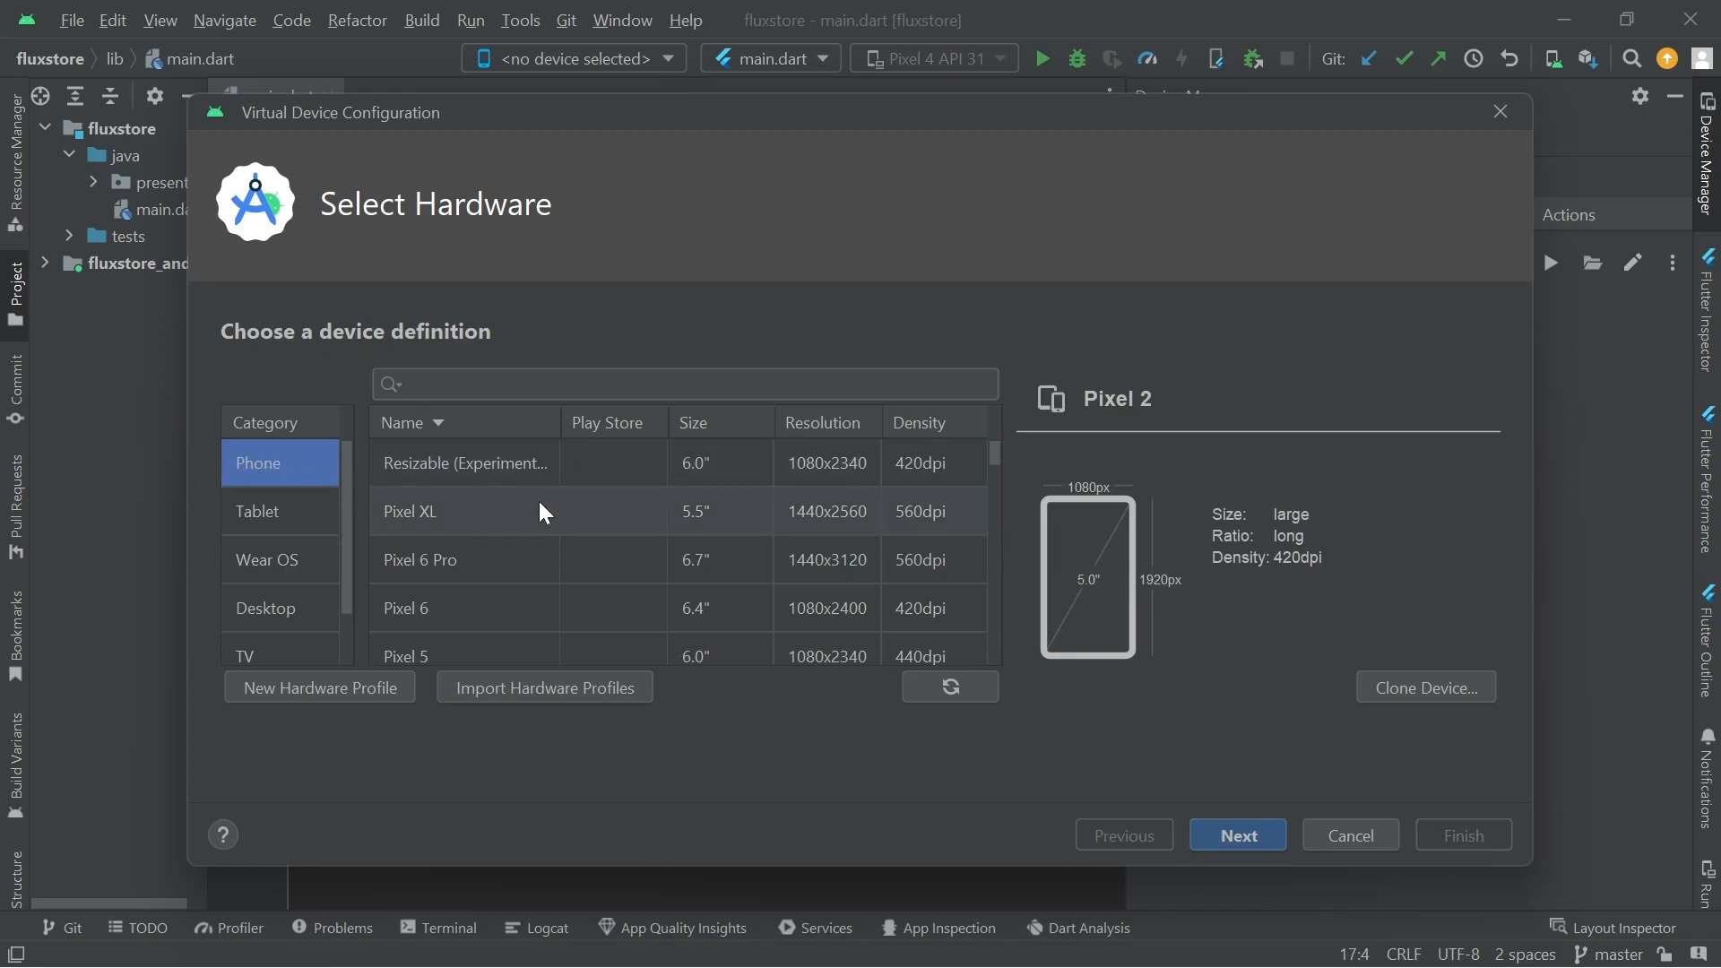
{"action": "scroll", "coordinate": [542, 513], "scroll_direction": "down", "scroll_amount": 6}
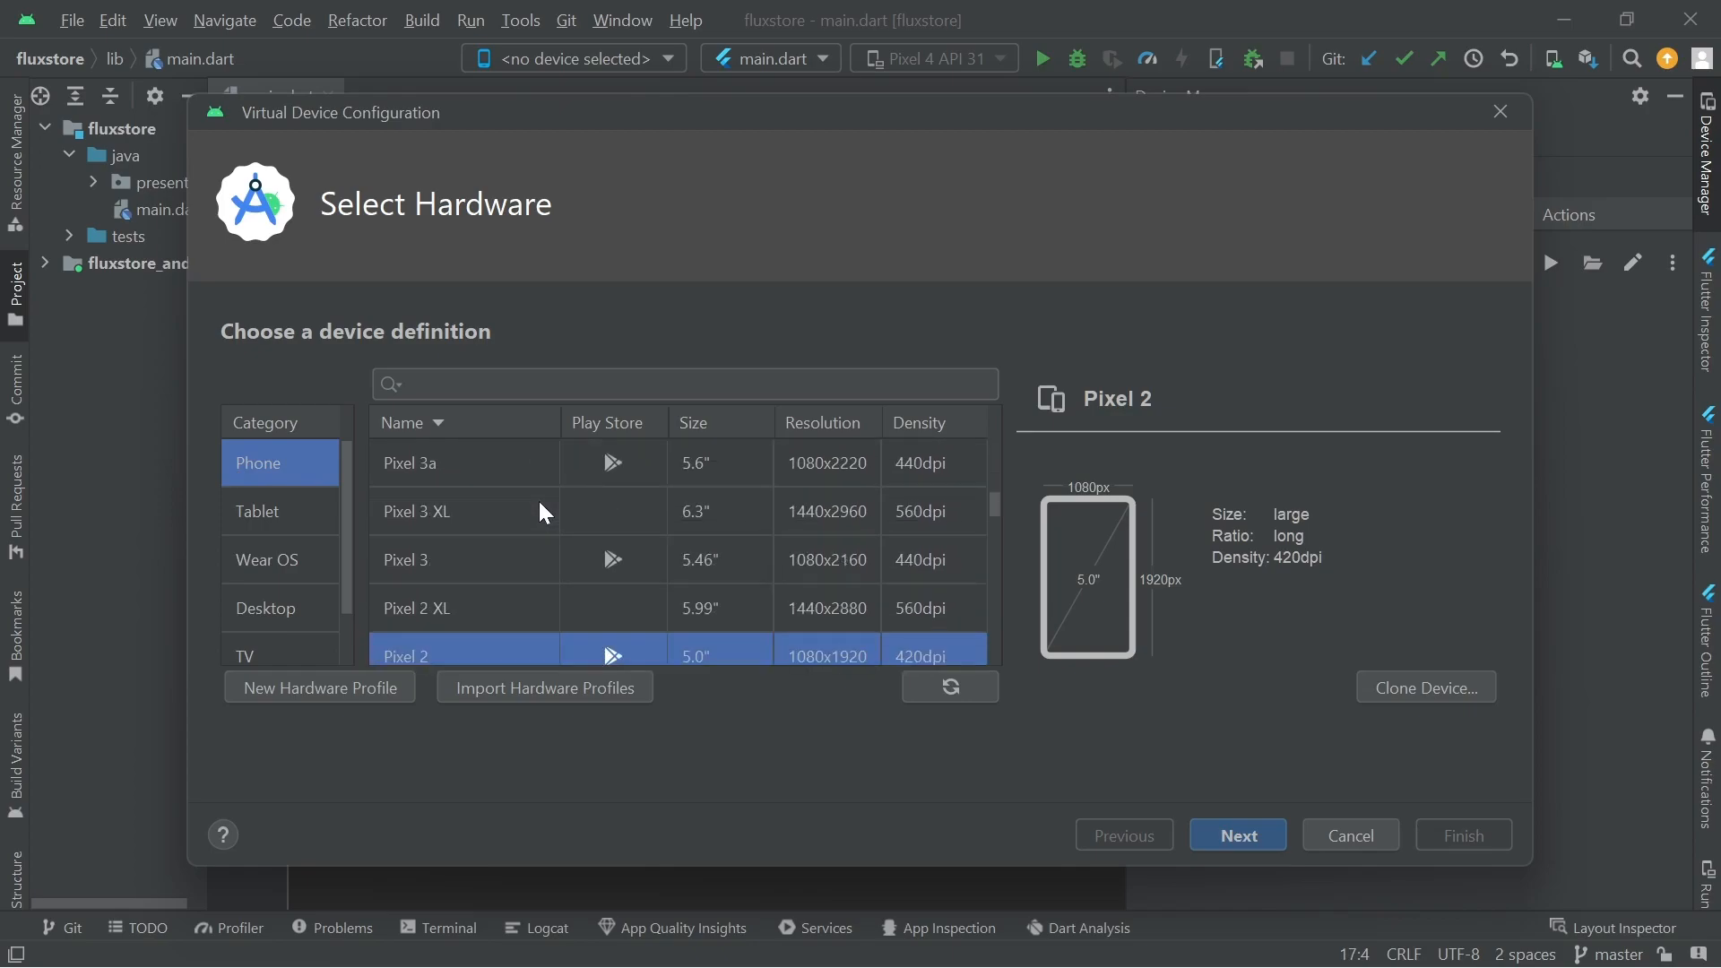
{"action": "scroll", "coordinate": [542, 505], "scroll_direction": "down", "scroll_amount": 10}
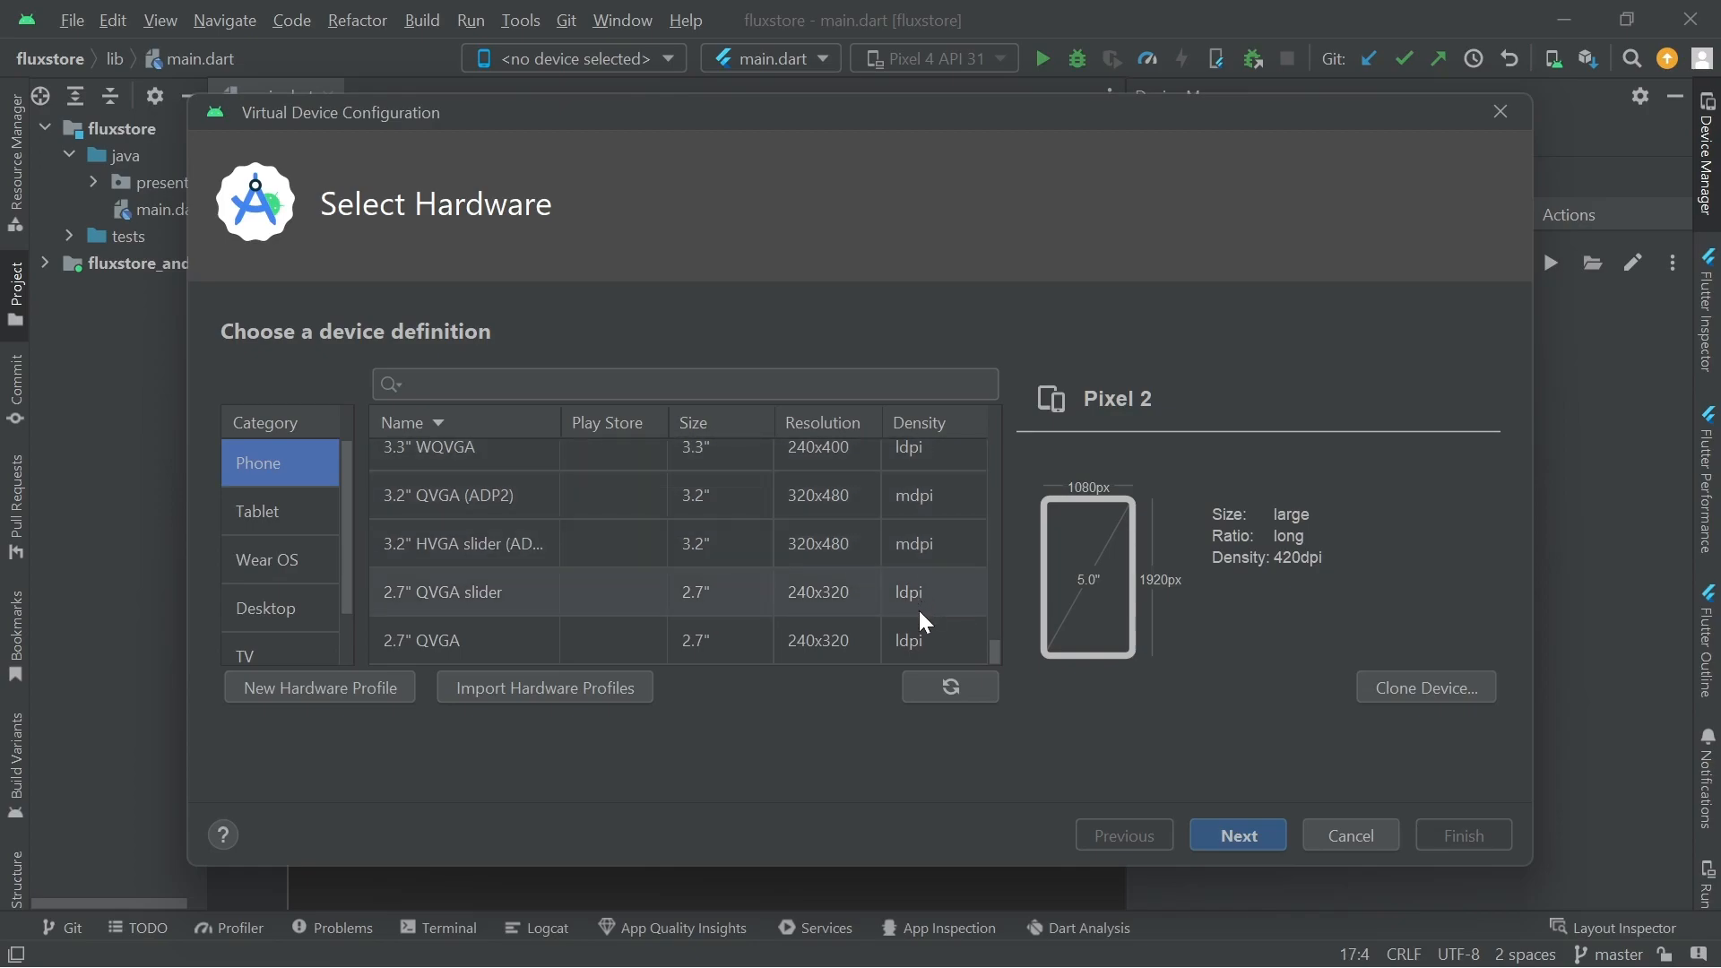
{"action": "scroll", "coordinate": [454, 520], "scroll_direction": "up", "scroll_amount": 3}
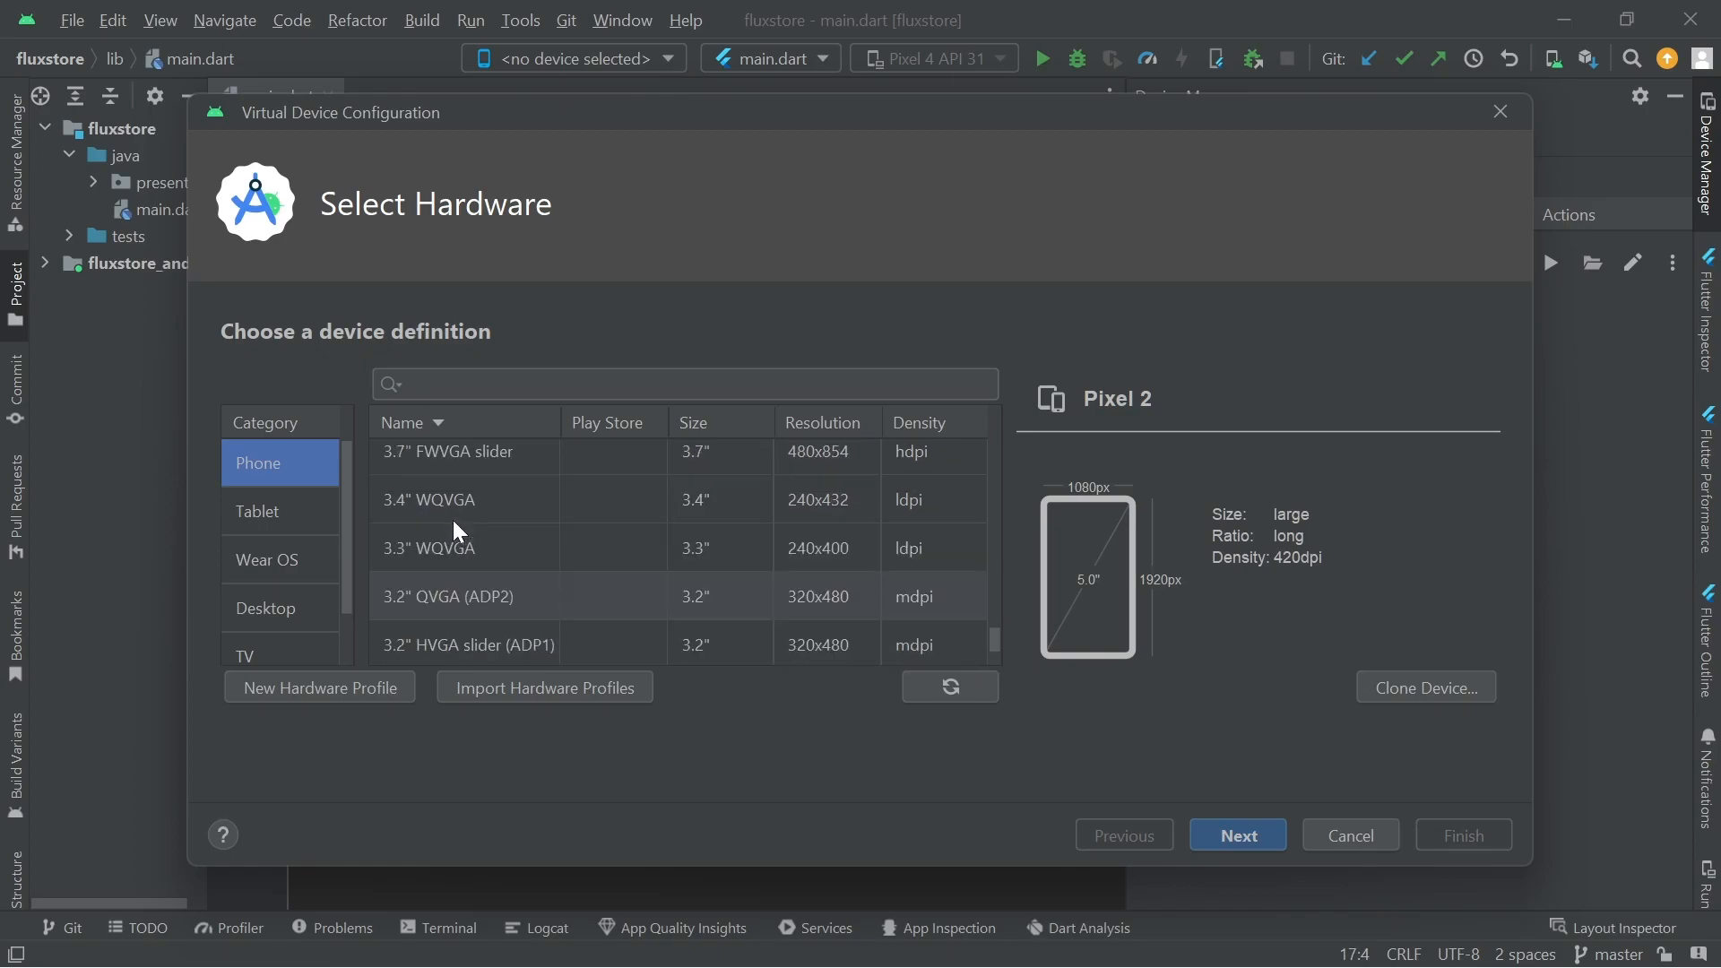
{"action": "scroll", "coordinate": [454, 521], "scroll_direction": "up", "scroll_amount": 5}
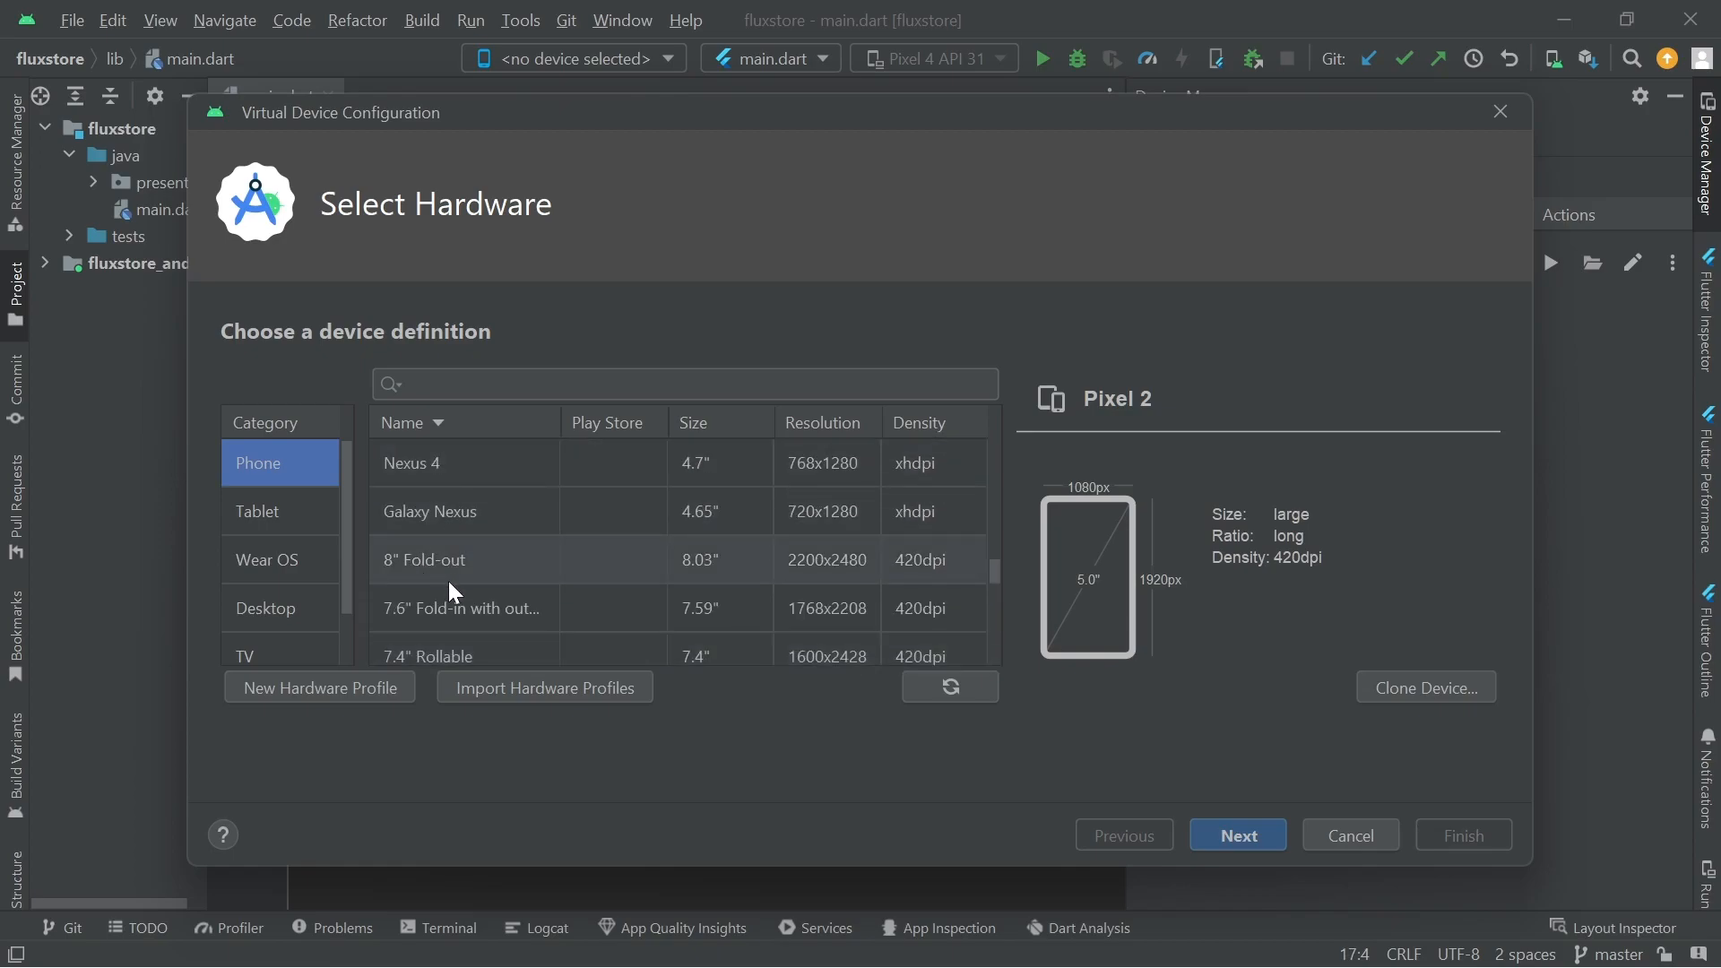
{"action": "scroll", "coordinate": [450, 584], "scroll_direction": "up", "scroll_amount": 6}
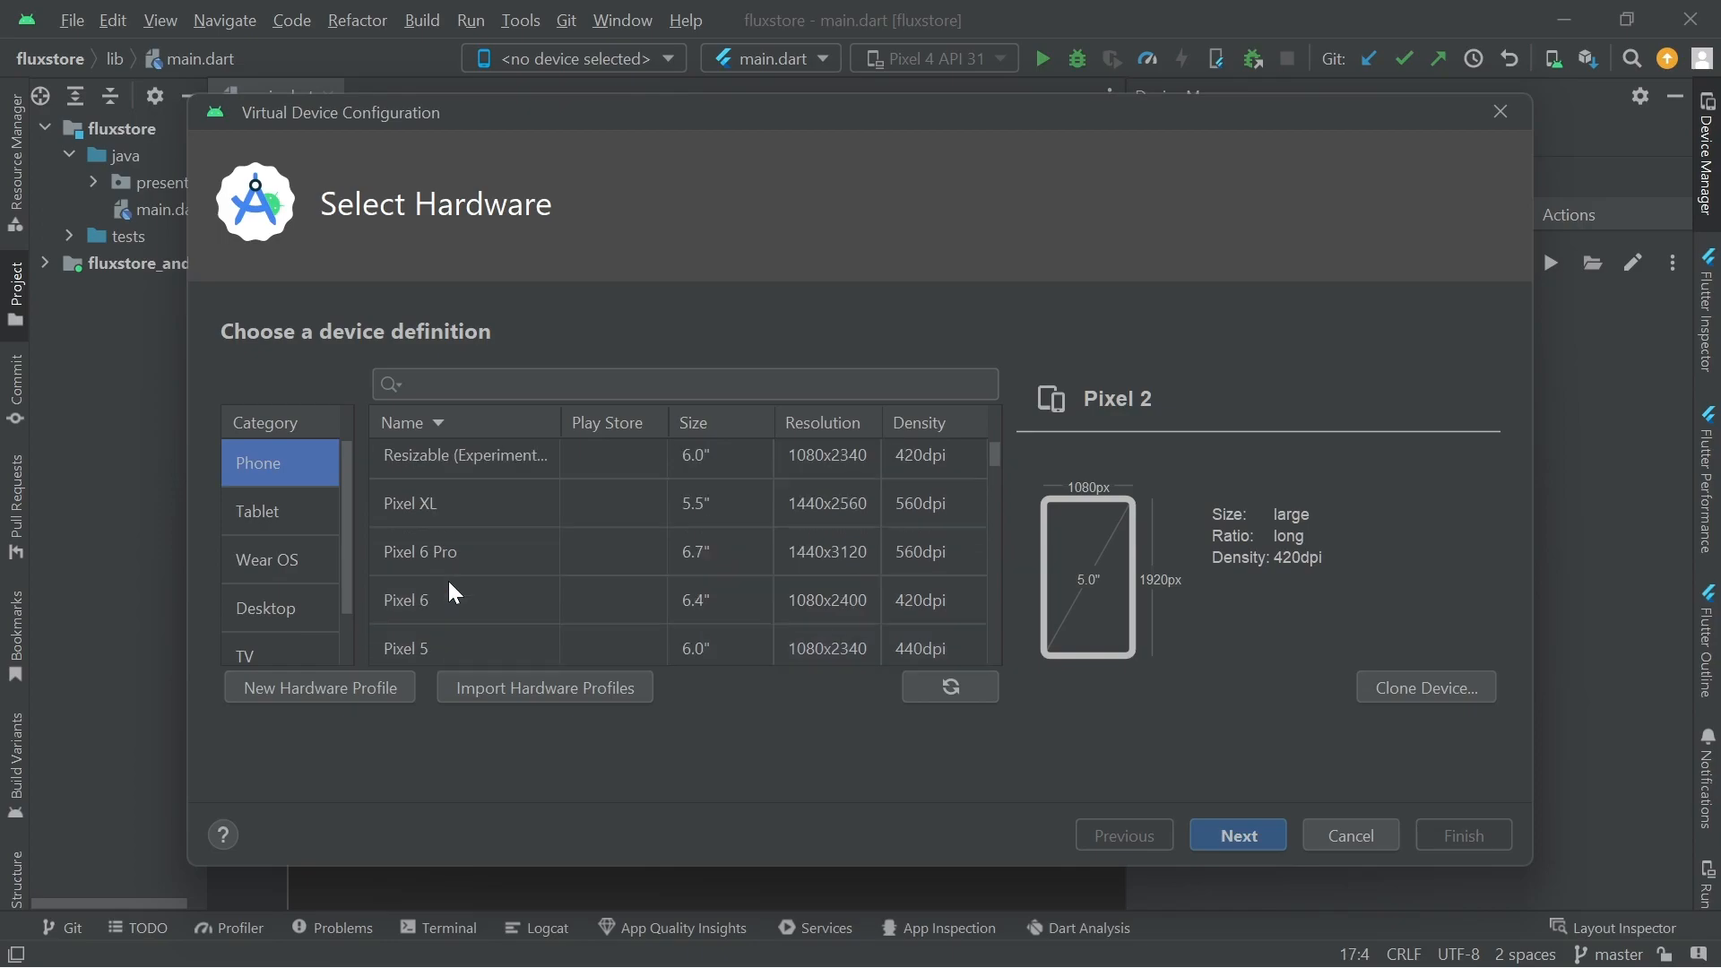
{"action": "scroll", "coordinate": [450, 583], "scroll_direction": "down", "scroll_amount": 2}
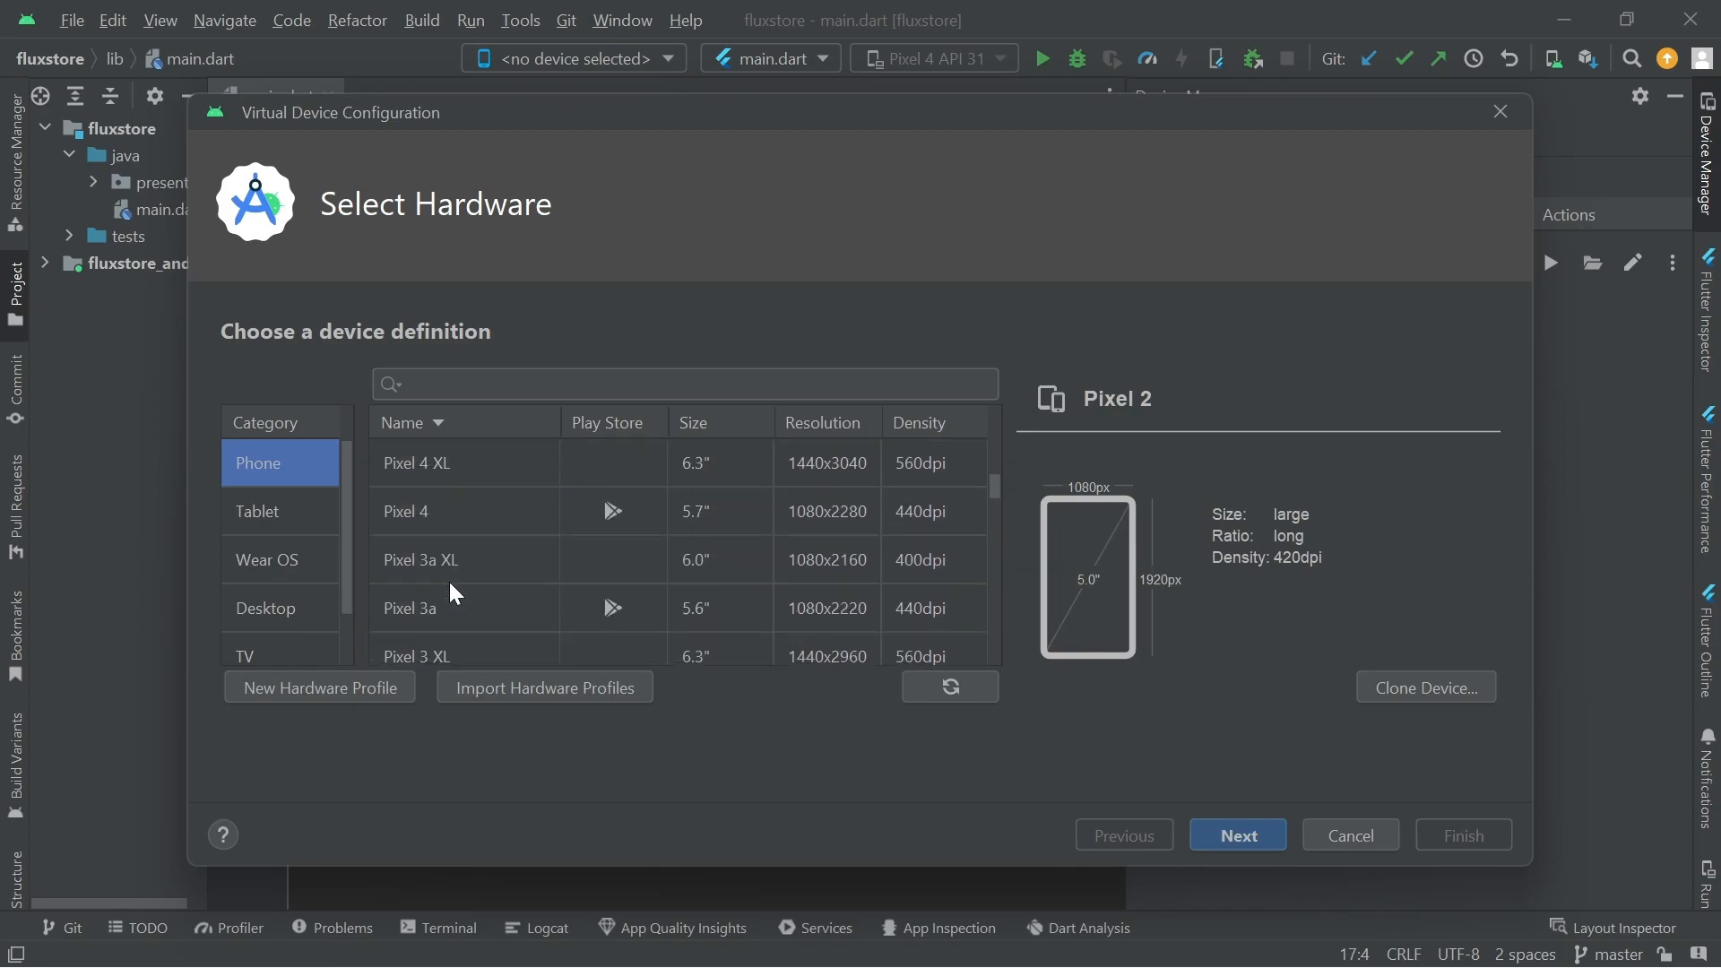
{"action": "scroll", "coordinate": [422, 581], "scroll_direction": "down", "scroll_amount": 2}
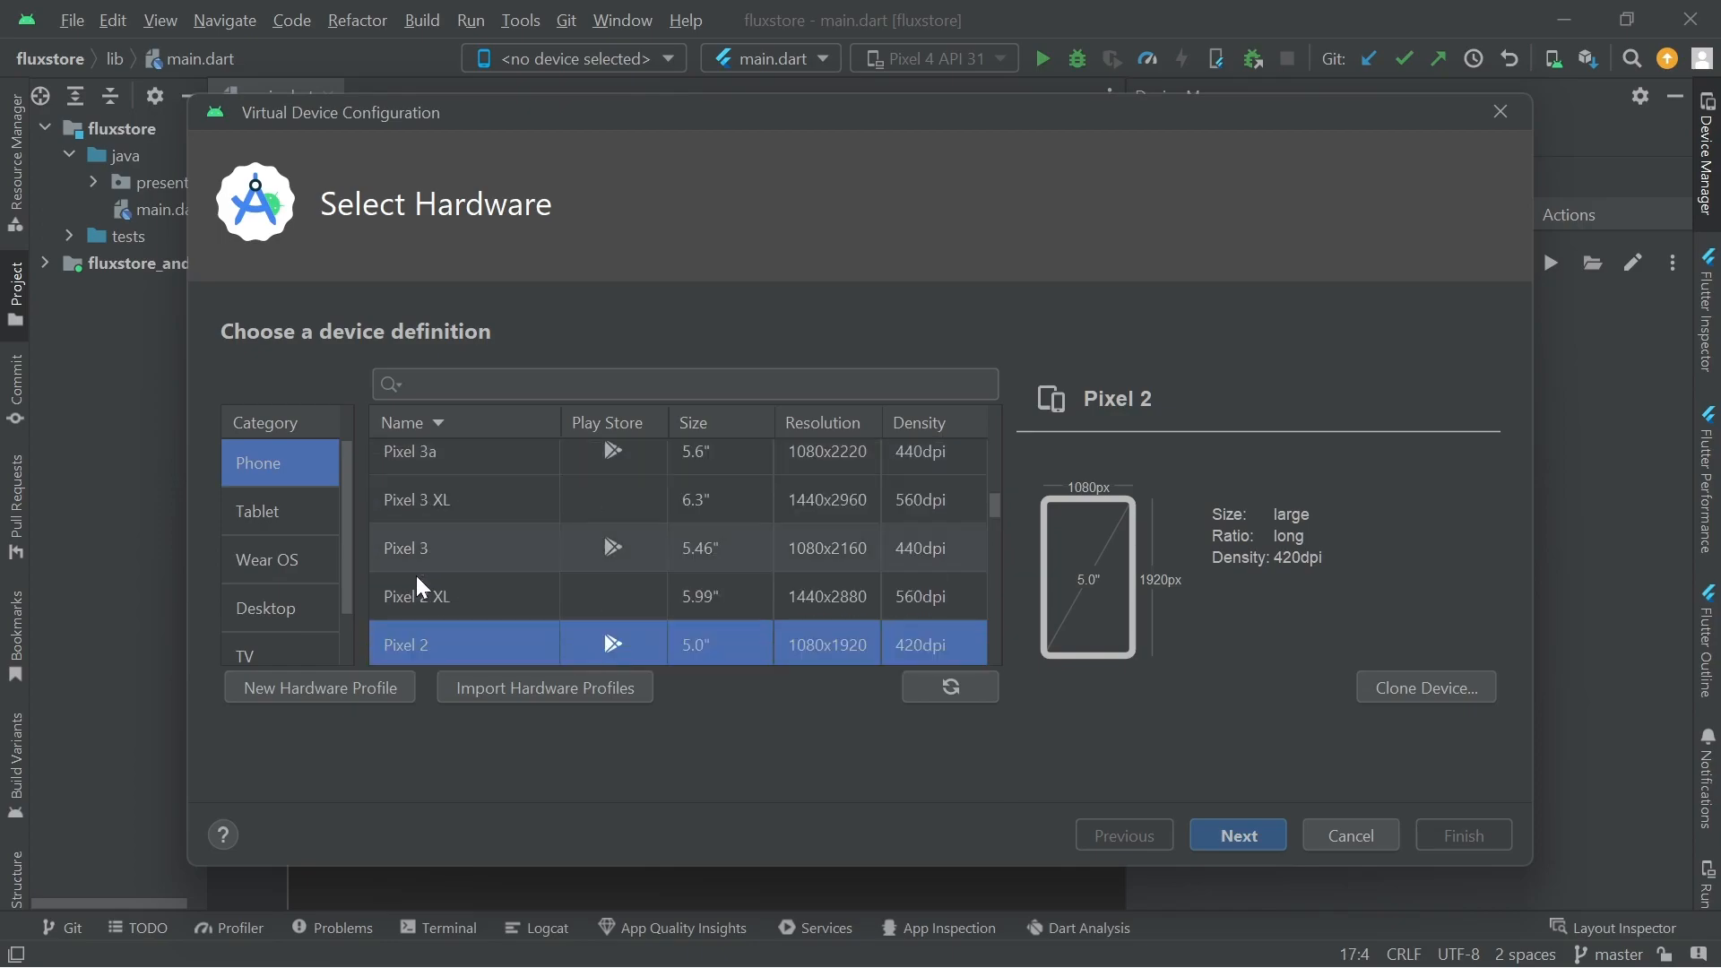
Compare Pixel and Nexus phone definitions, then choose Pixel 4 (5.7", 1080x2280, 440dpi)
{"action": "left_click", "coordinate": [581, 550]}
{"action": "left_click", "coordinate": [602, 513]}
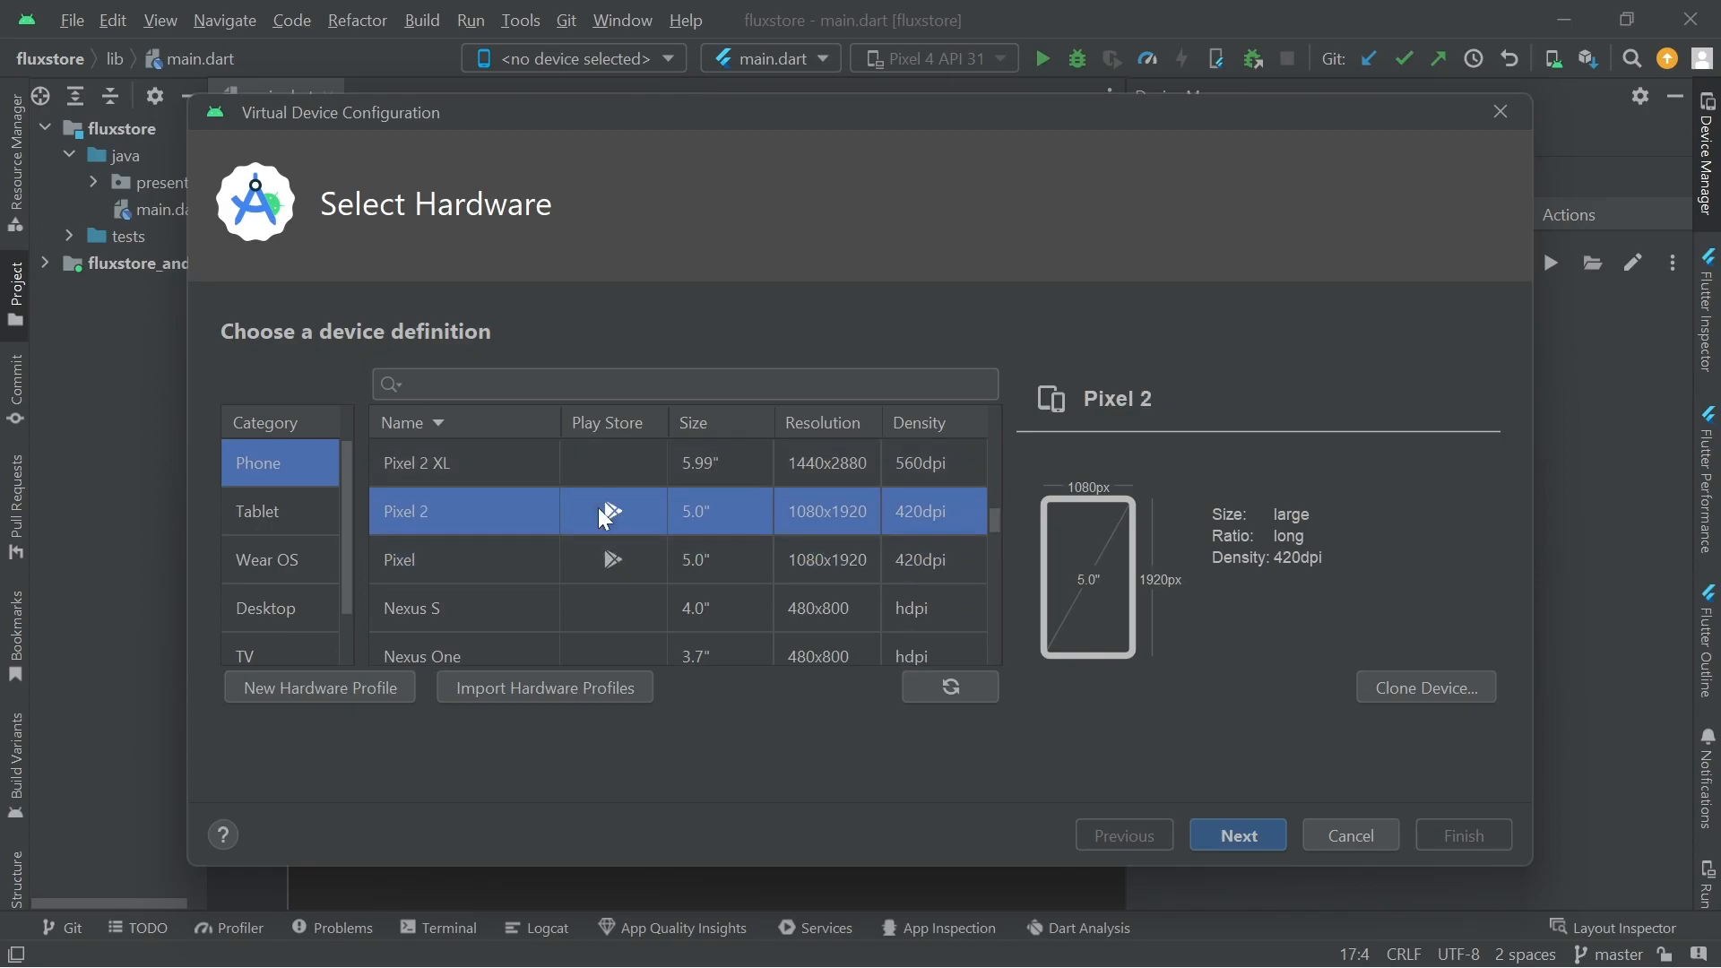
{"action": "left_click", "coordinate": [607, 561]}
{"action": "scroll", "coordinate": [607, 559], "scroll_direction": "down", "scroll_amount": 1}
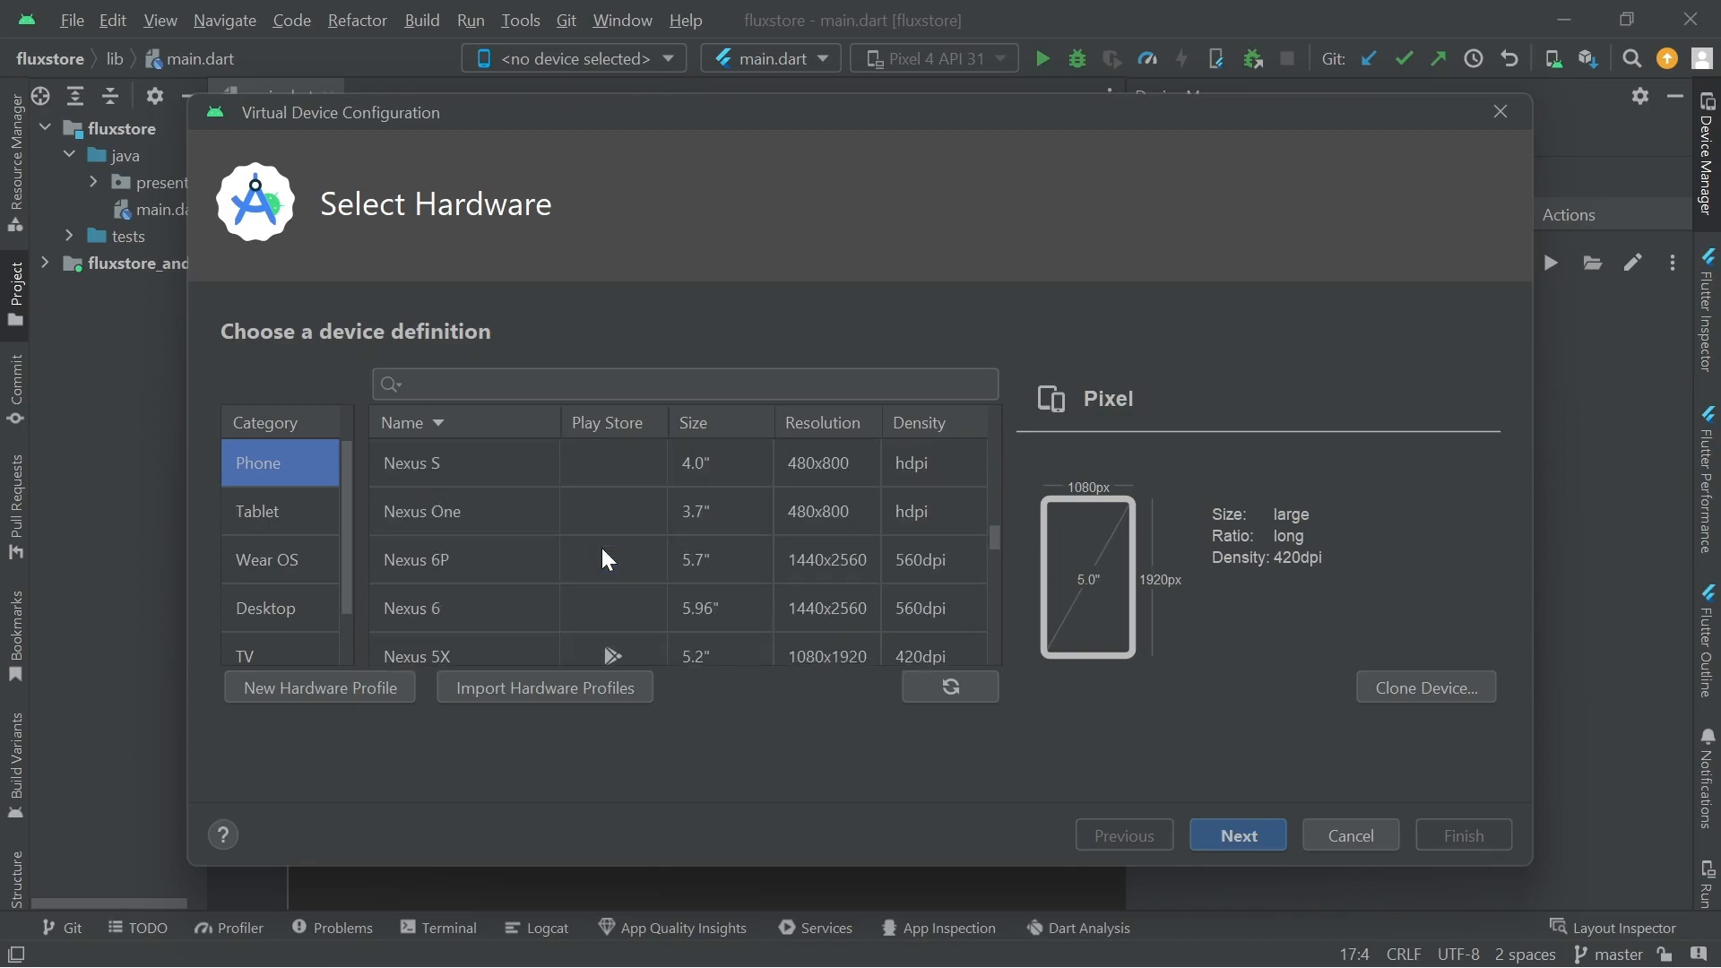
{"action": "left_click", "coordinate": [603, 557]}
{"action": "scroll", "coordinate": [540, 566], "scroll_direction": "down", "scroll_amount": 2}
{"action": "scroll", "coordinate": [540, 566], "scroll_direction": "up", "scroll_amount": 2}
{"action": "scroll", "coordinate": [539, 566], "scroll_direction": "down", "scroll_amount": 1}
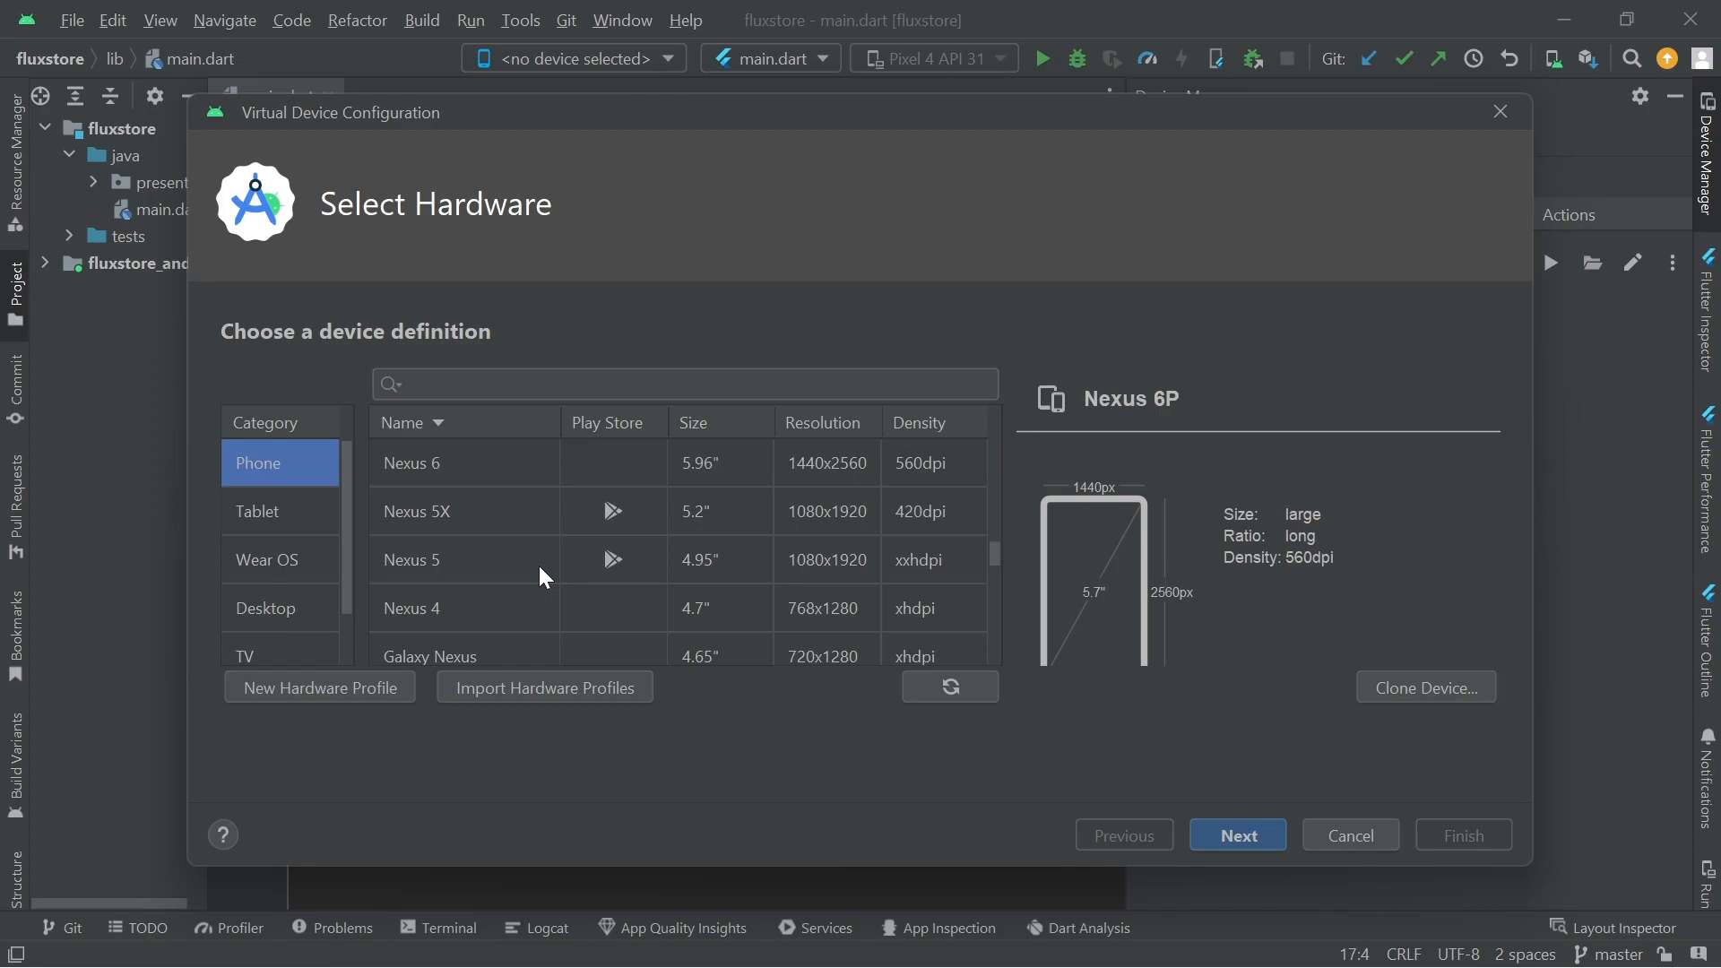
{"action": "left_click", "coordinate": [644, 533]}
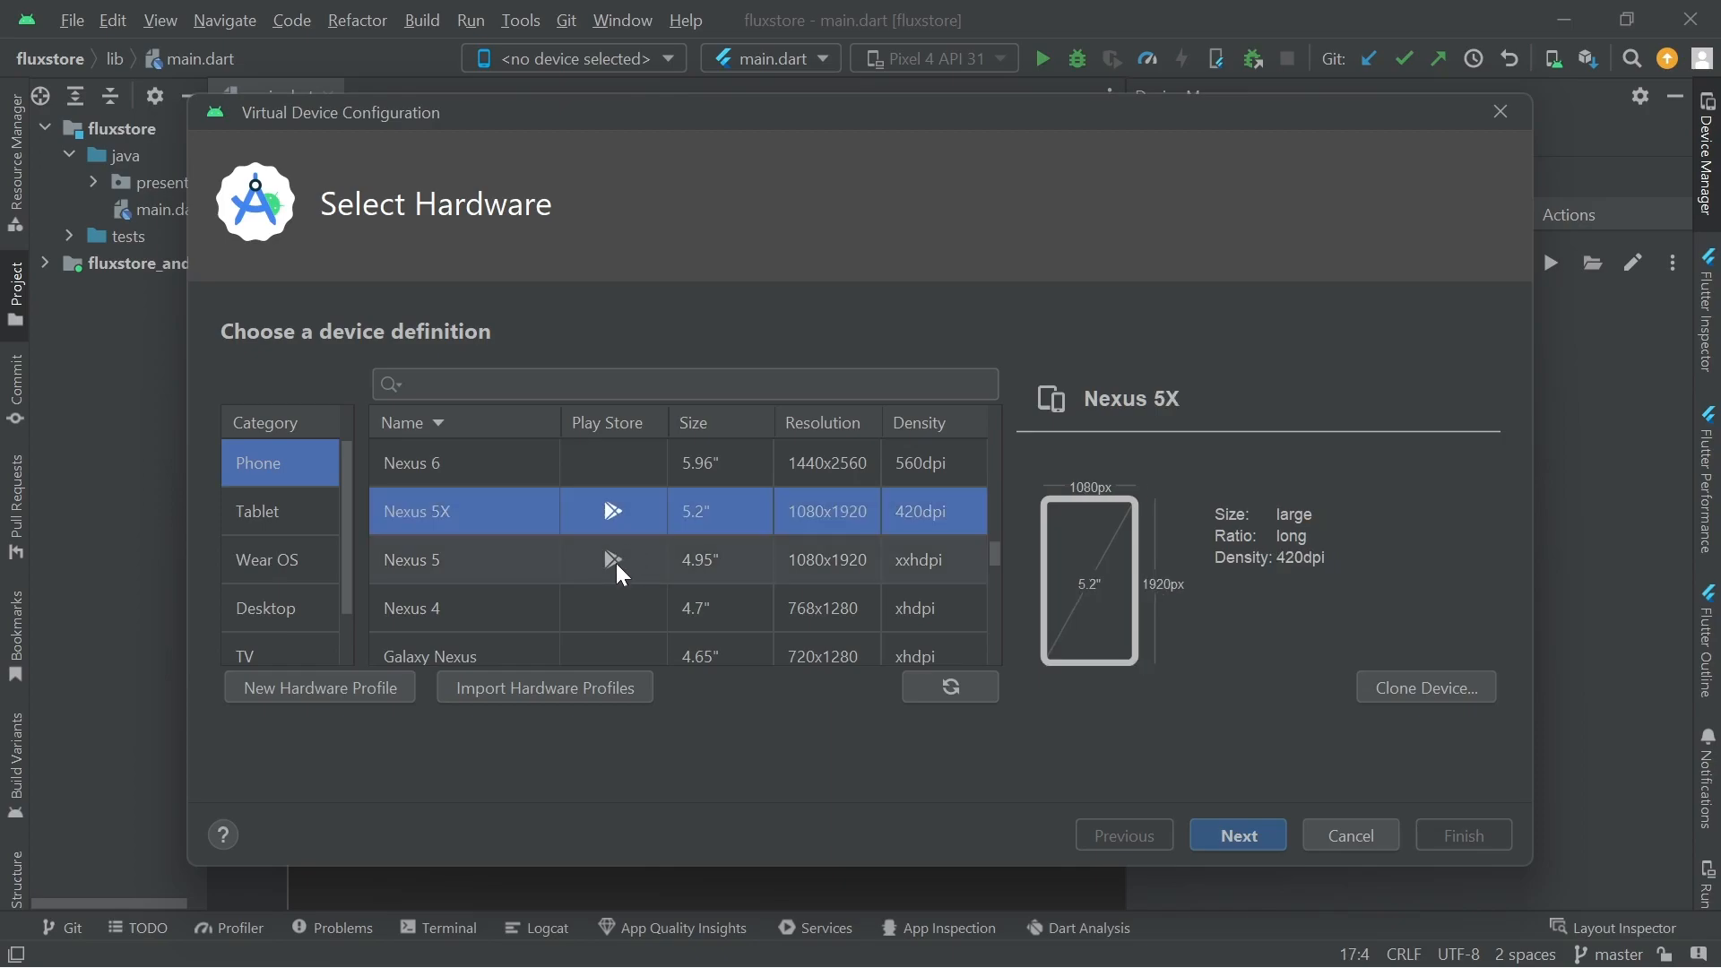
{"action": "left_click", "coordinate": [616, 563]}
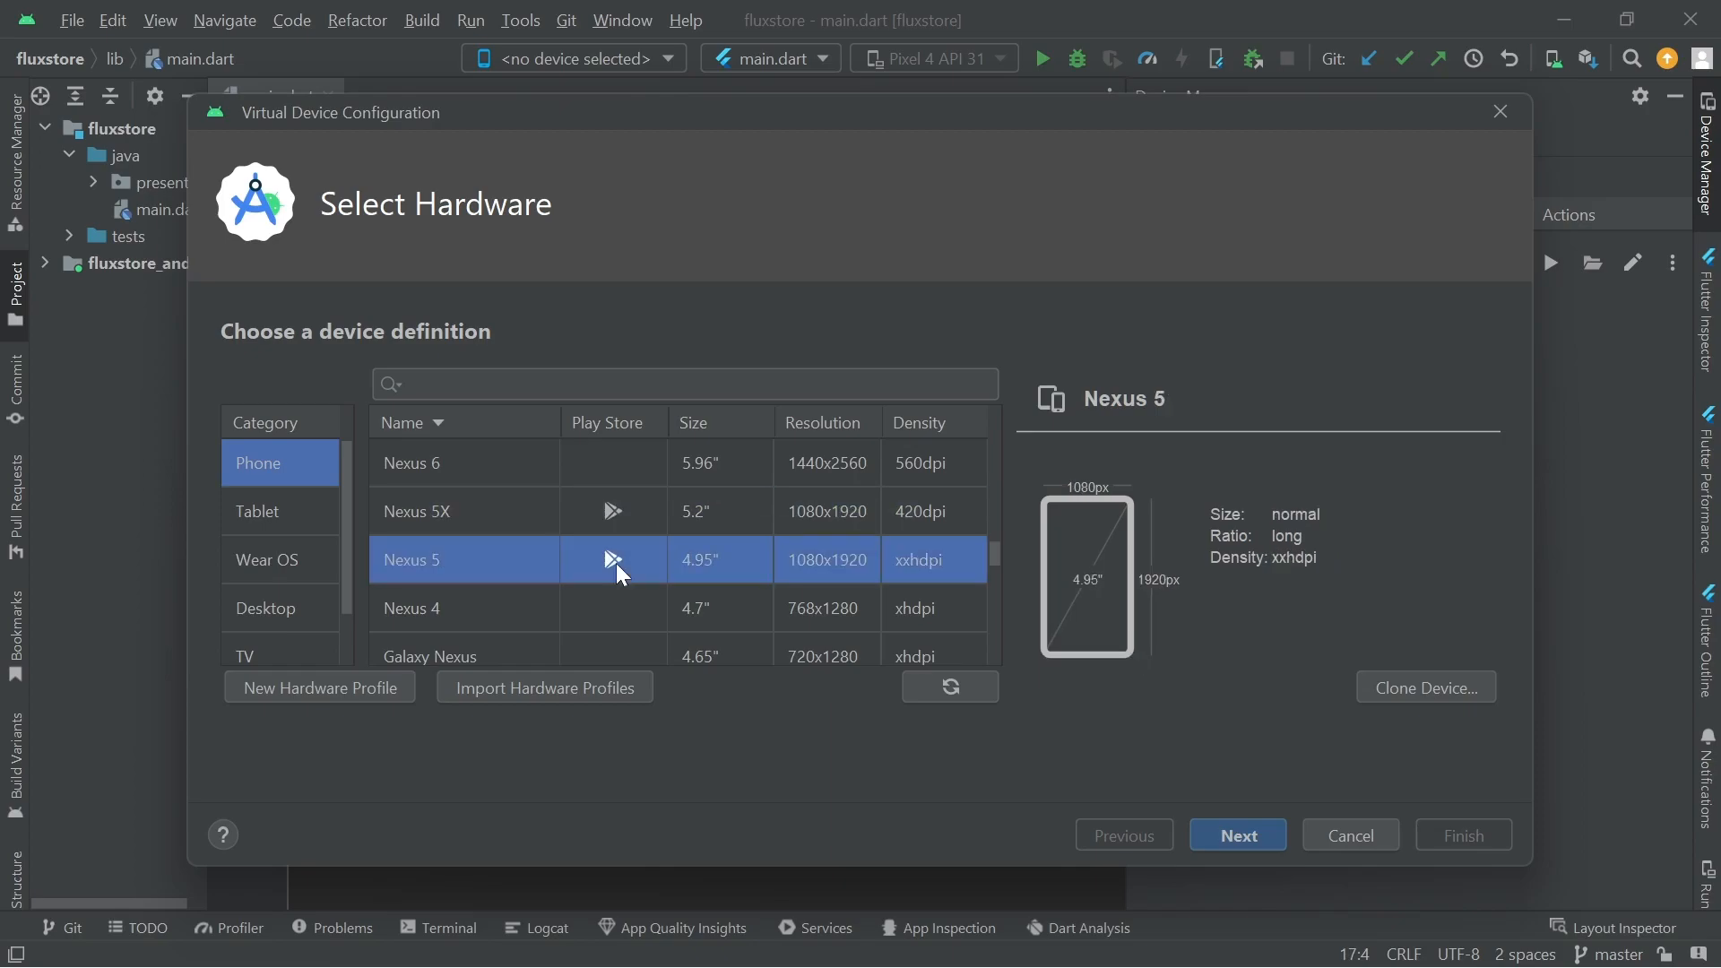
{"action": "scroll", "coordinate": [578, 569], "scroll_direction": "up", "scroll_amount": 5}
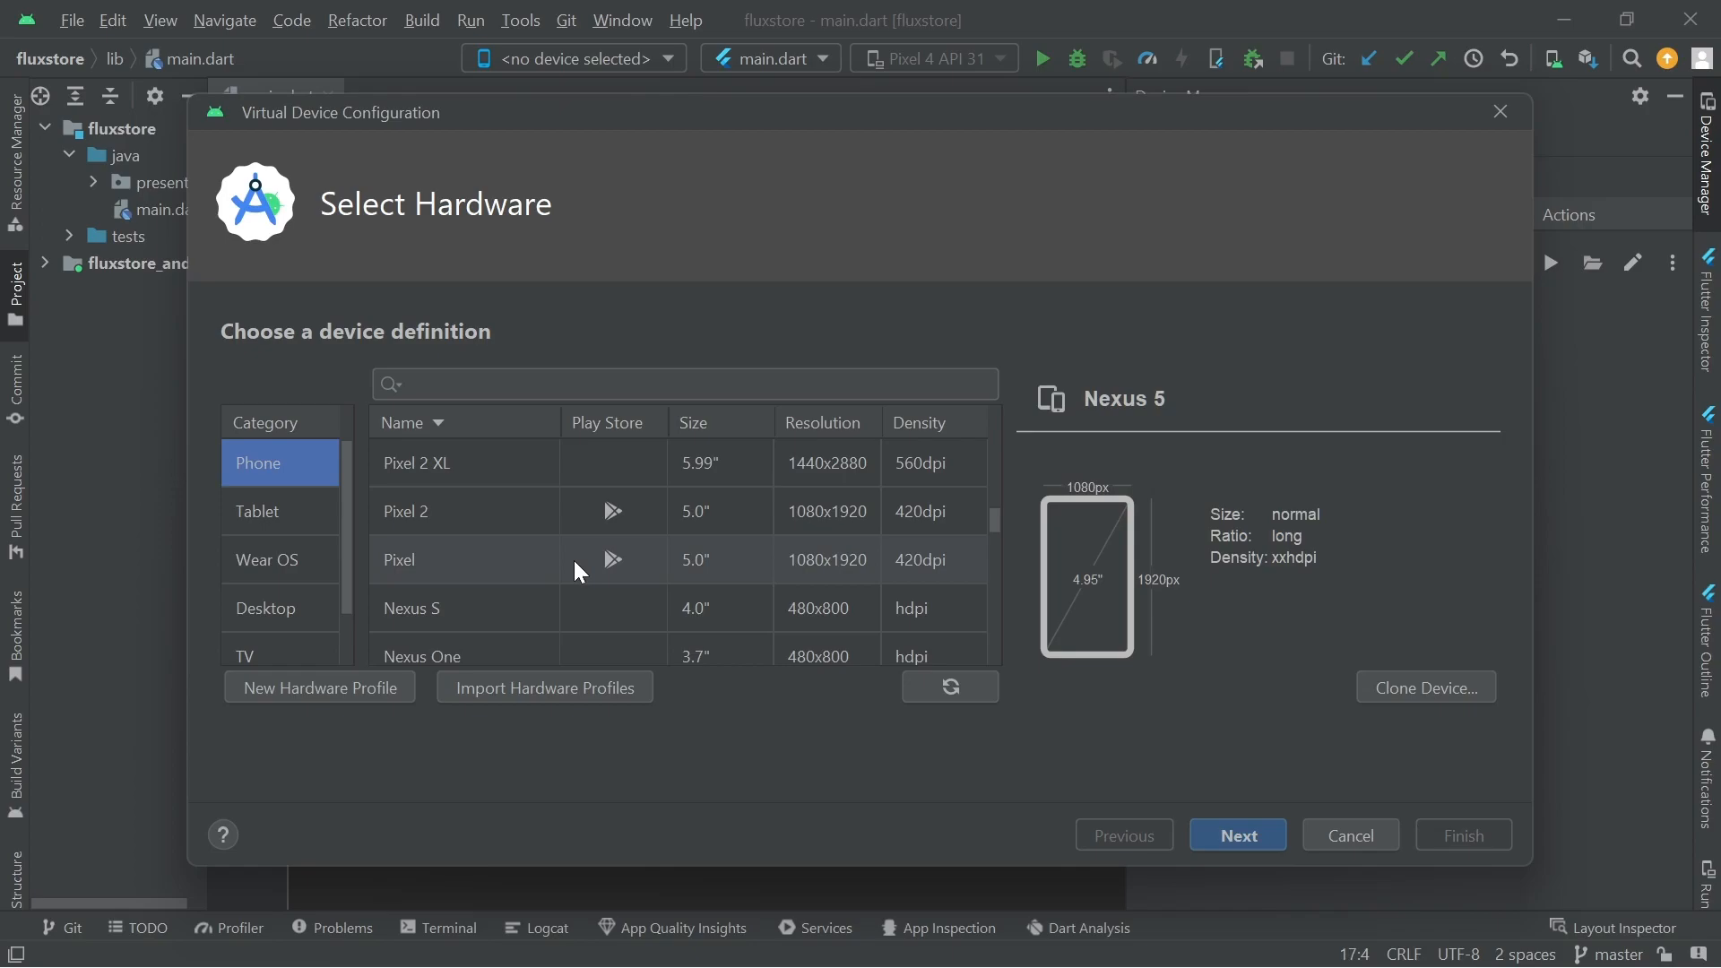
{"action": "scroll", "coordinate": [573, 561], "scroll_direction": "up", "scroll_amount": 4}
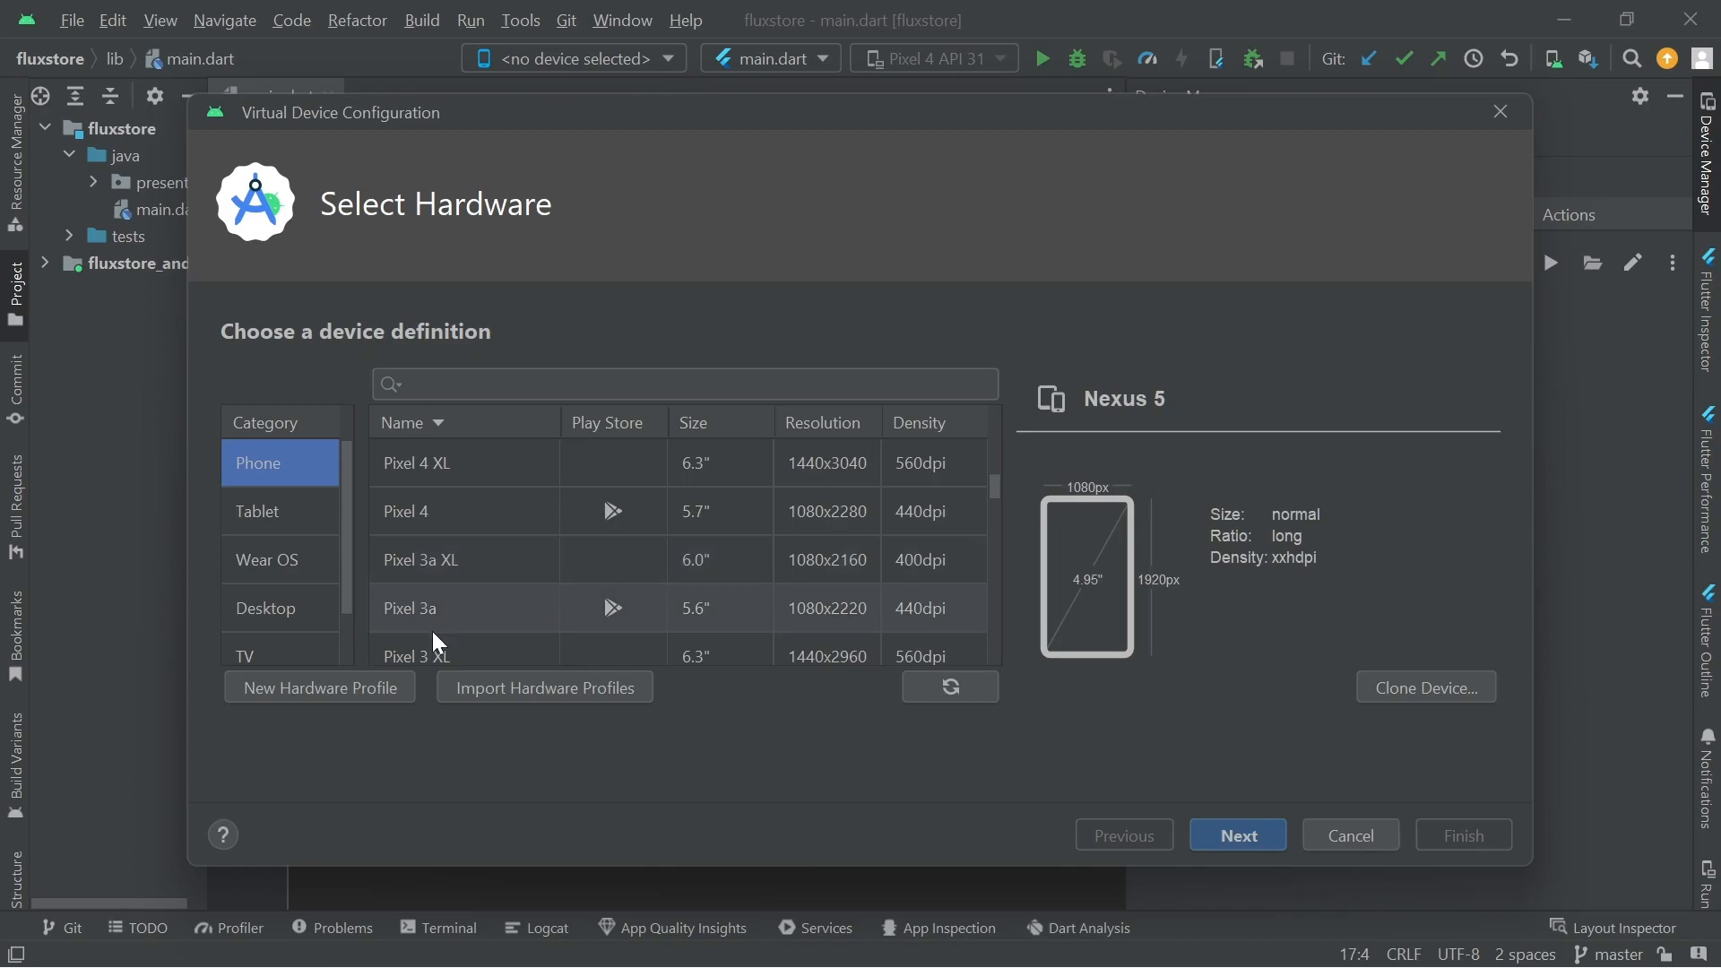
{"action": "left_click", "coordinate": [459, 517]}
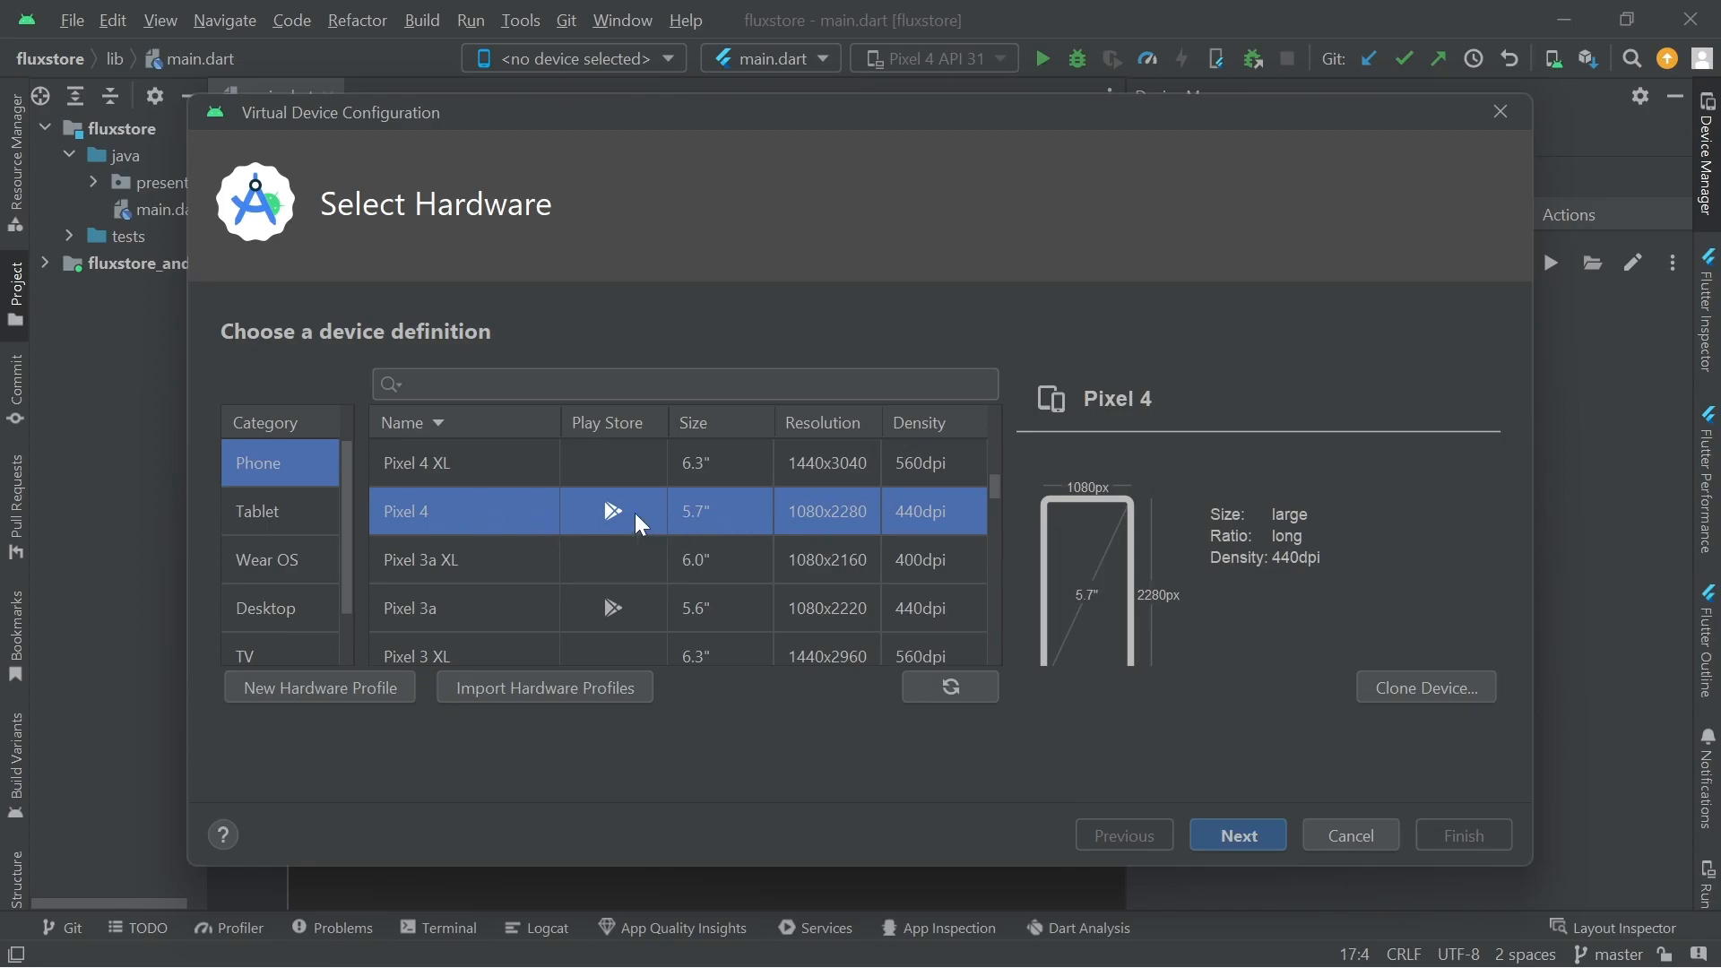
Advance to System Image and pick R (API 30, Android 11.0) from the Recommended list
{"action": "left_click", "coordinate": [1242, 834]}
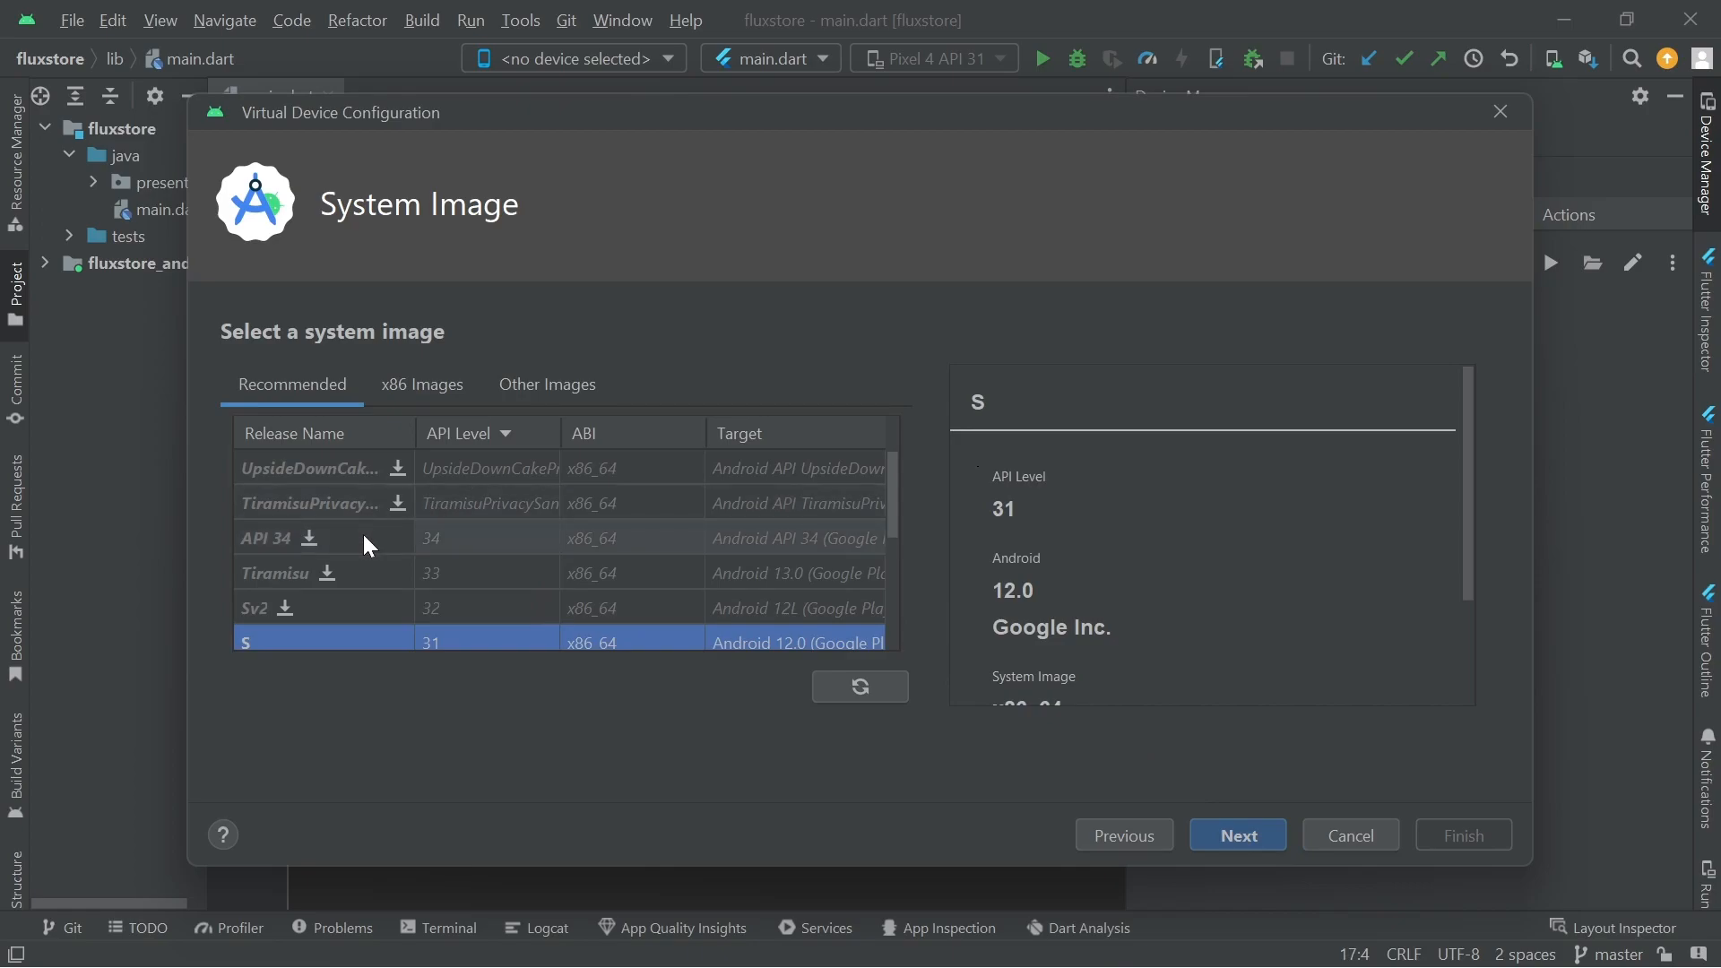
{"action": "scroll", "coordinate": [363, 535], "scroll_direction": "down", "scroll_amount": 5}
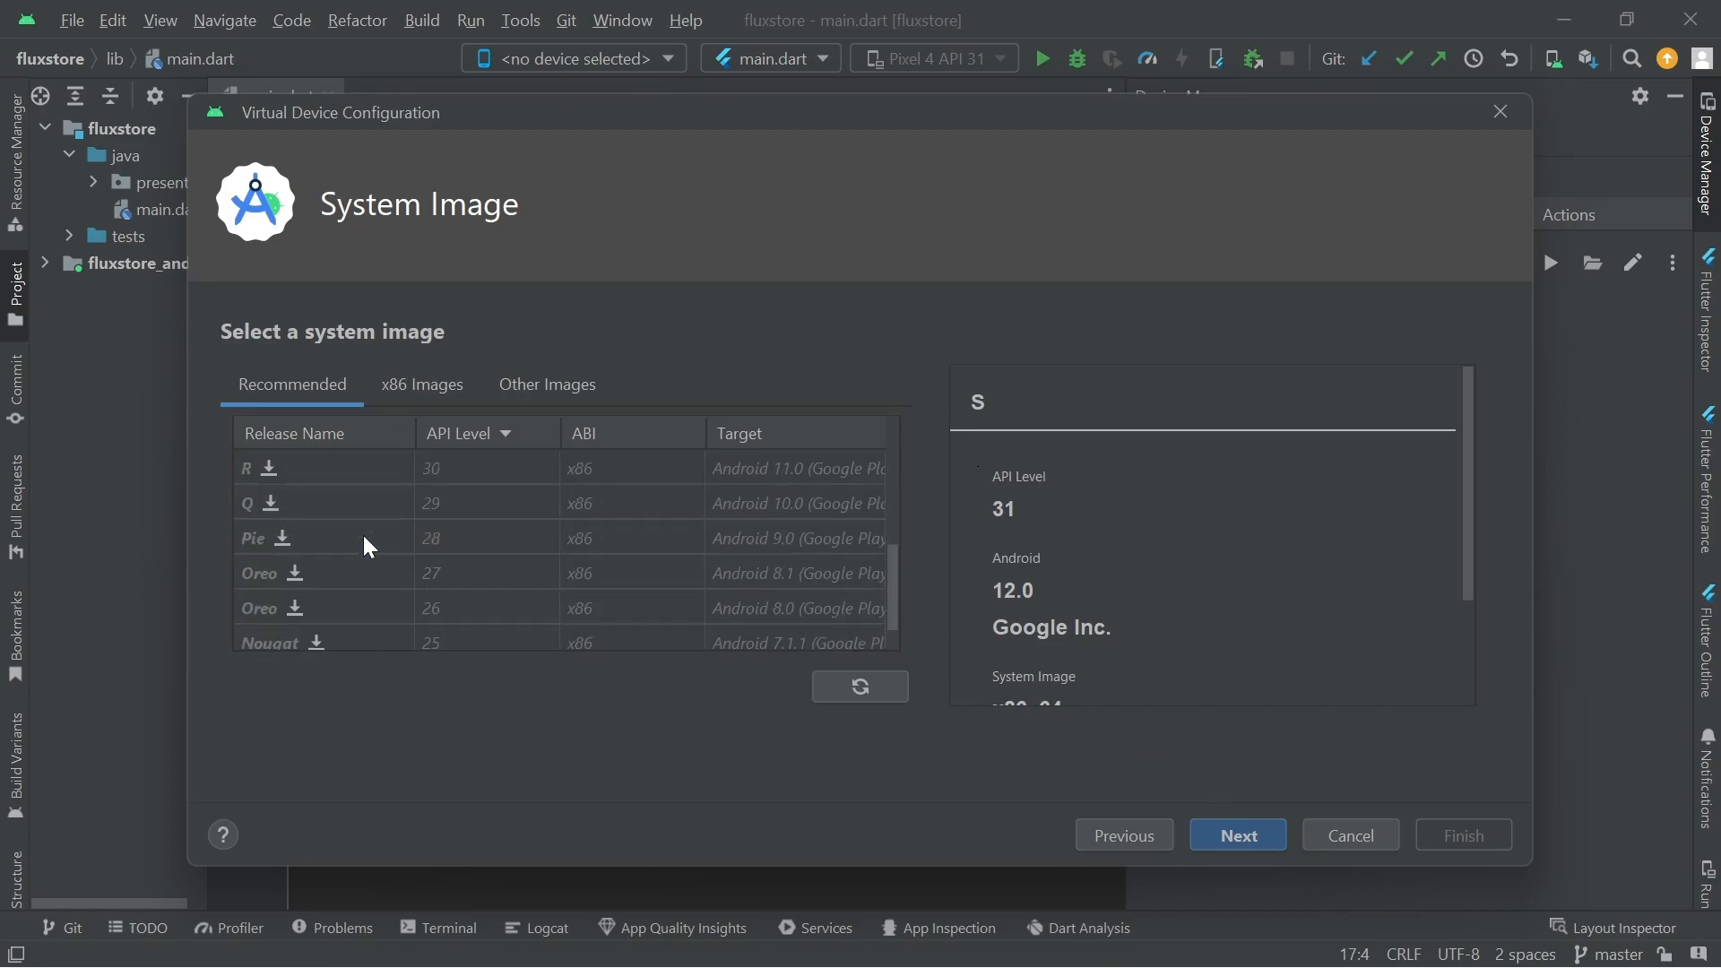
{"action": "scroll", "coordinate": [363, 536], "scroll_direction": "up", "scroll_amount": 3}
{"action": "scroll", "coordinate": [363, 536], "scroll_direction": "up", "scroll_amount": 1}
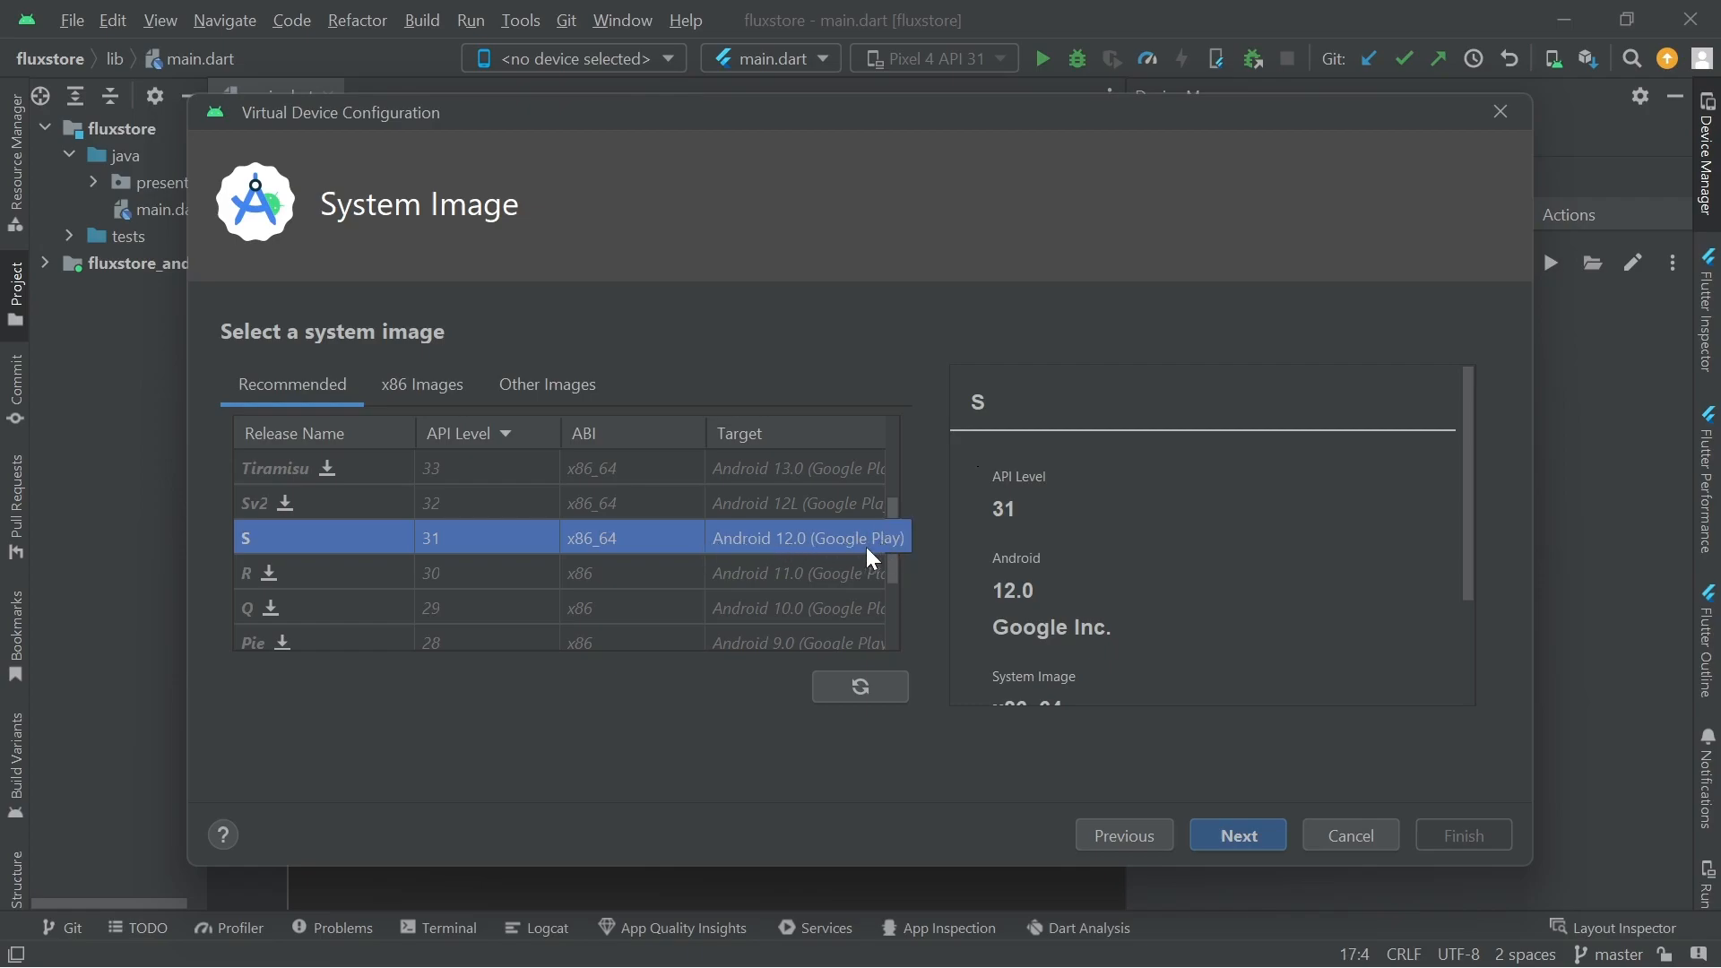
{"action": "scroll", "coordinate": [654, 549], "scroll_direction": "down", "scroll_amount": 3}
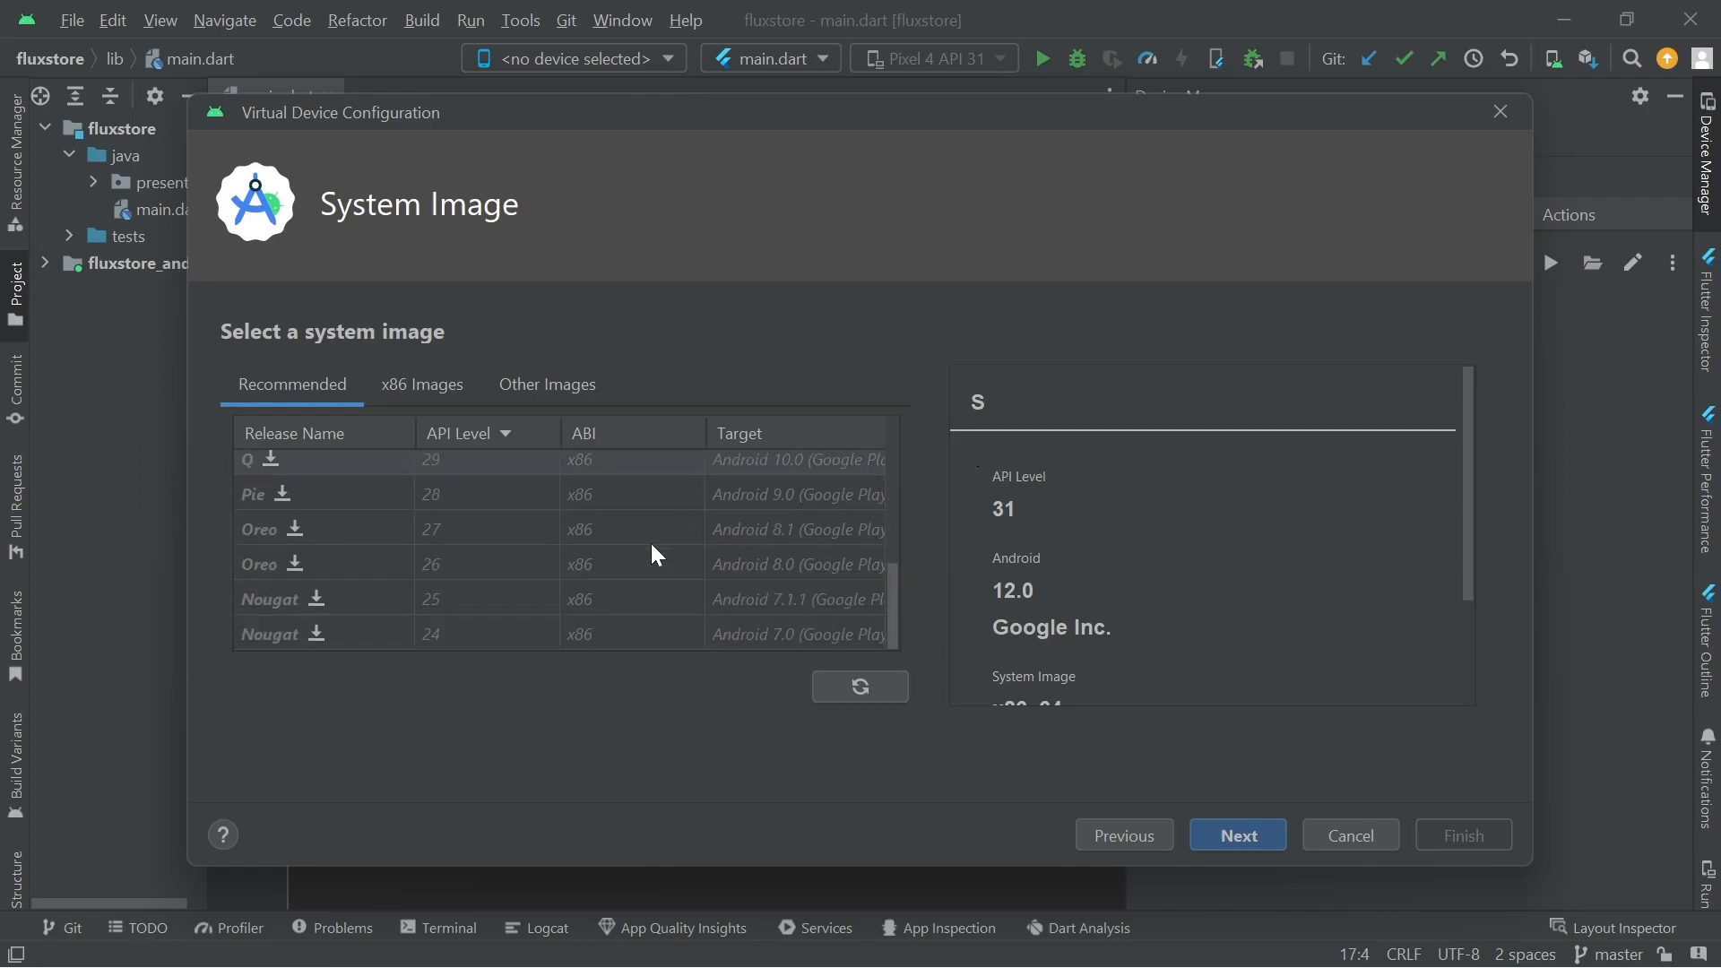
{"action": "scroll", "coordinate": [315, 513], "scroll_direction": "up", "scroll_amount": 1}
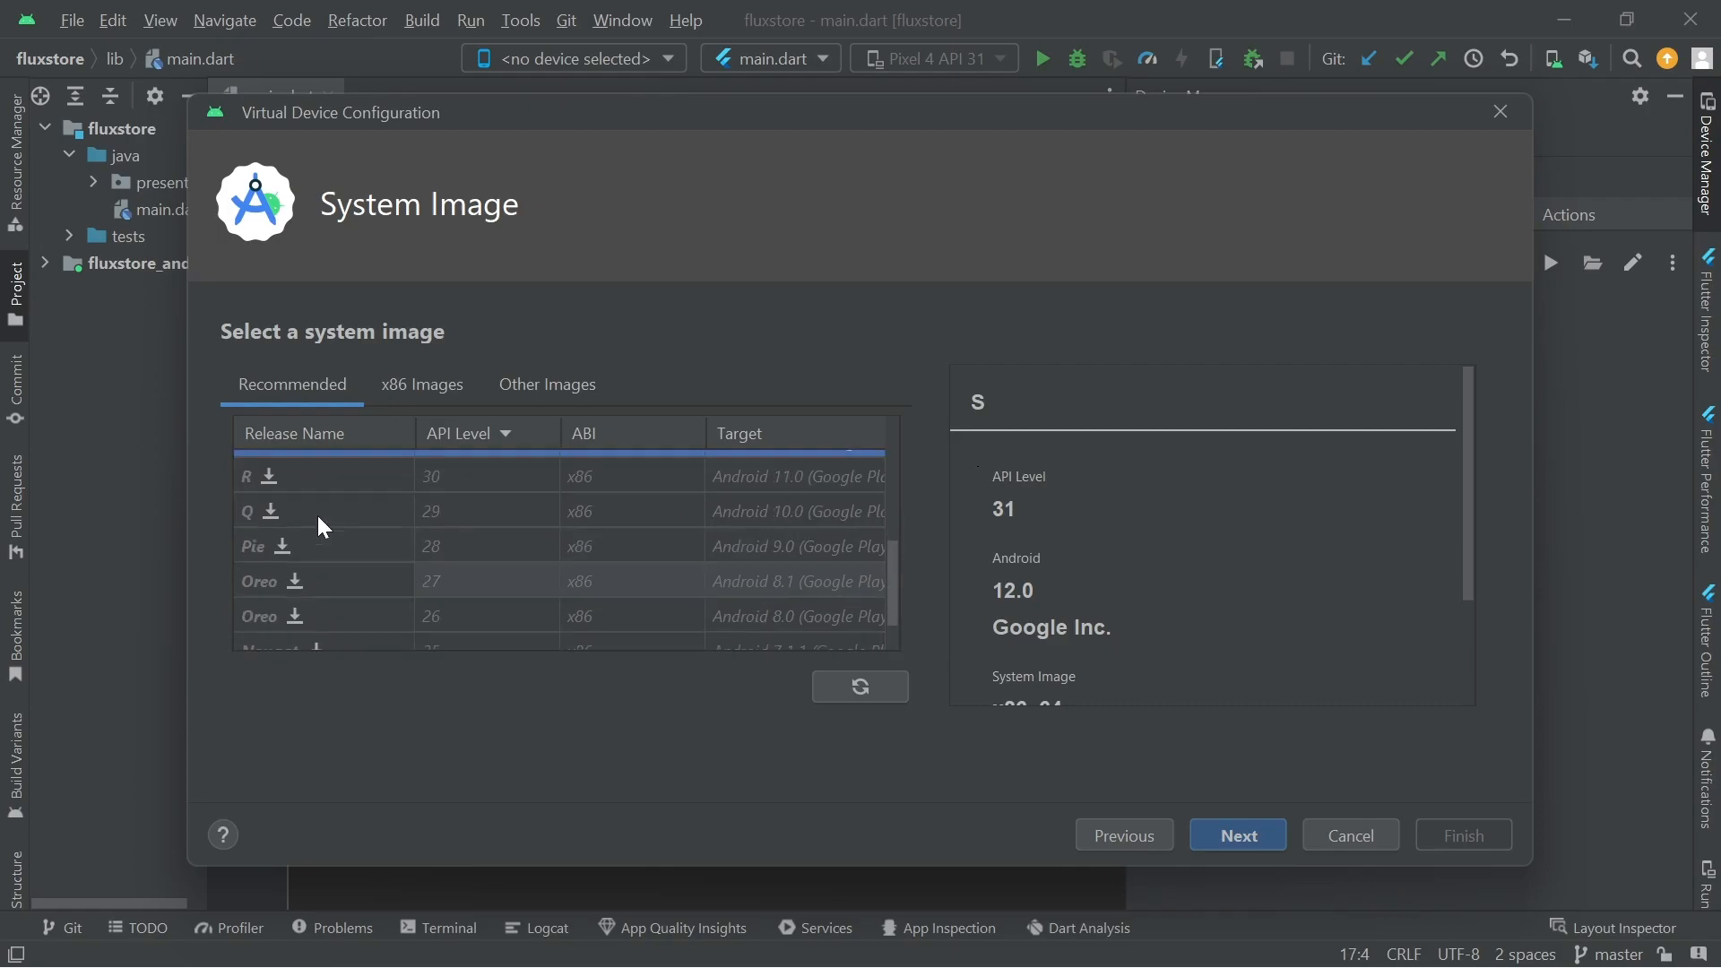
{"action": "scroll", "coordinate": [316, 513], "scroll_direction": "up", "scroll_amount": 1}
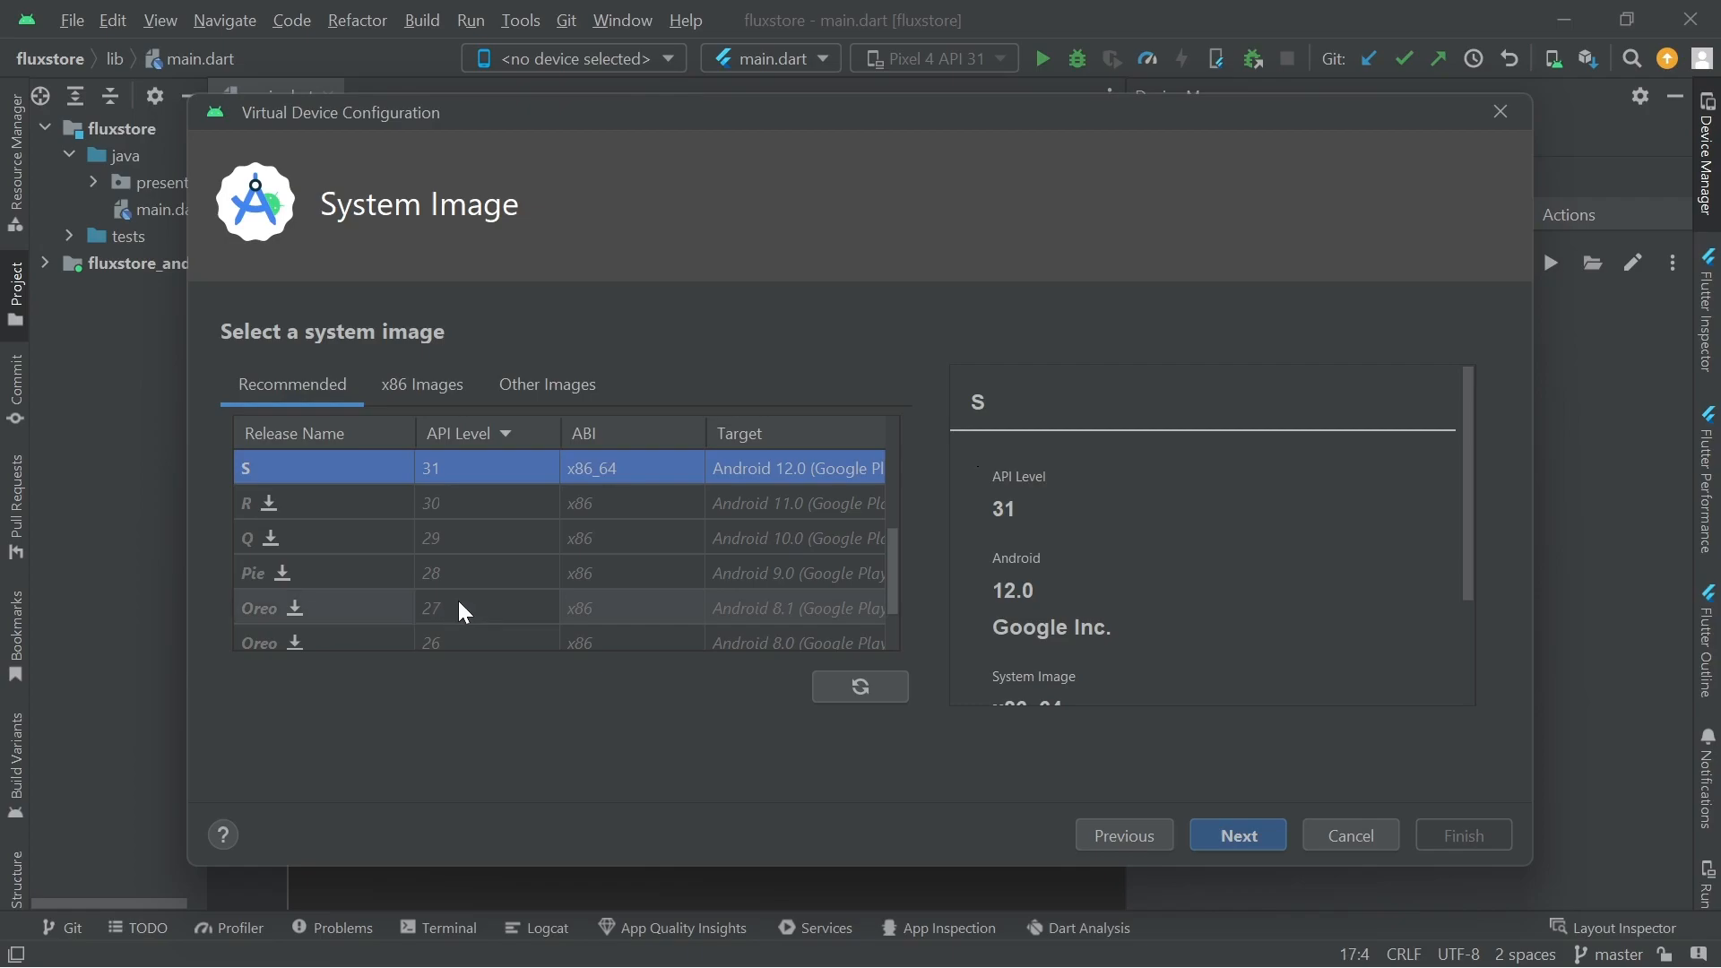
{"action": "scroll", "coordinate": [439, 610], "scroll_direction": "up", "scroll_amount": 3}
{"action": "scroll", "coordinate": [420, 609], "scroll_direction": "down", "scroll_amount": 5}
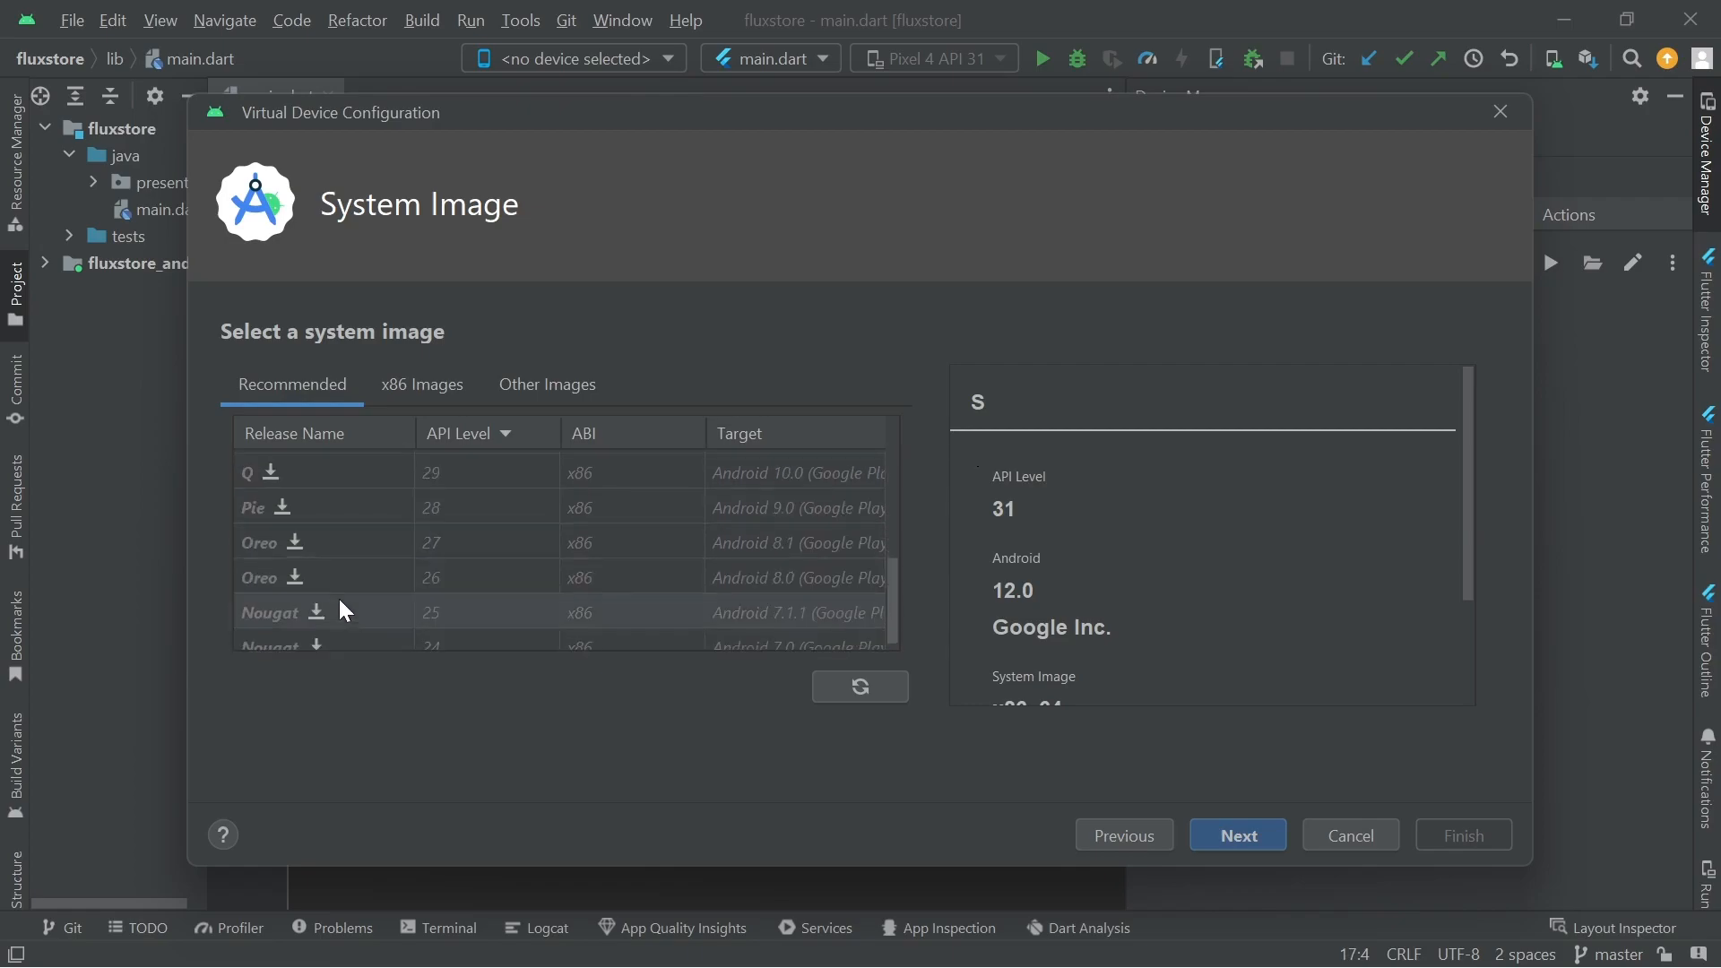
{"action": "scroll", "coordinate": [407, 570], "scroll_direction": "up", "scroll_amount": 3}
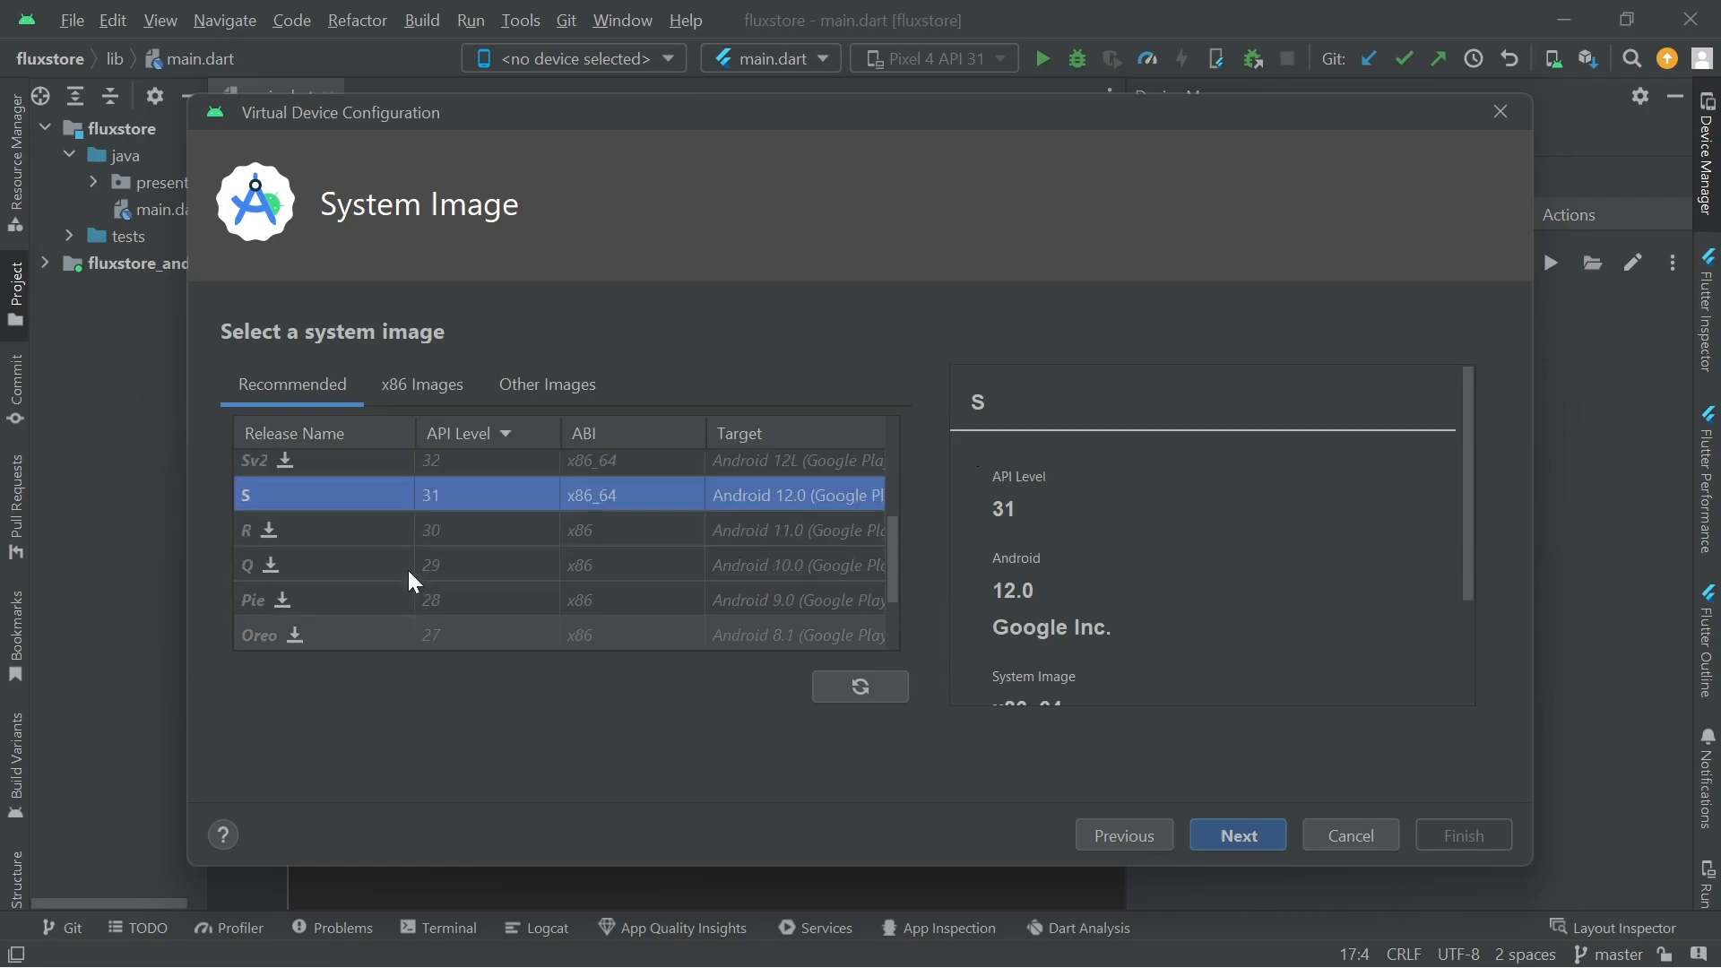
{"action": "scroll", "coordinate": [407, 570], "scroll_direction": "up", "scroll_amount": 1}
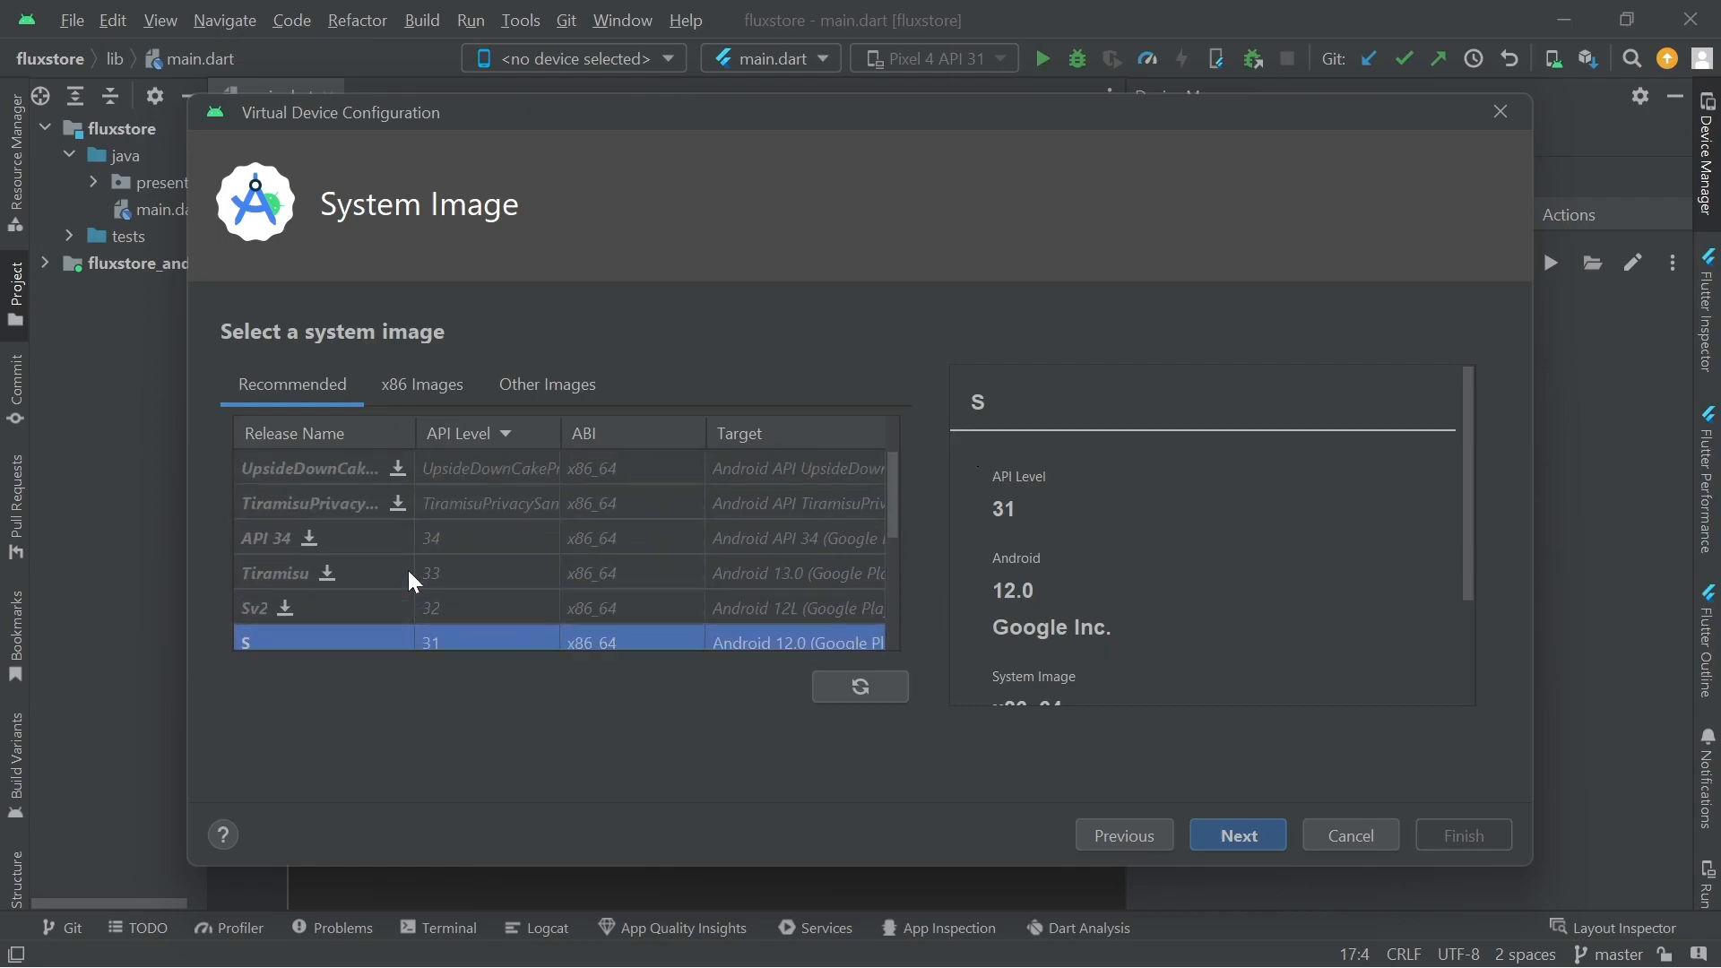
{"action": "scroll", "coordinate": [407, 570], "scroll_direction": "down", "scroll_amount": 1}
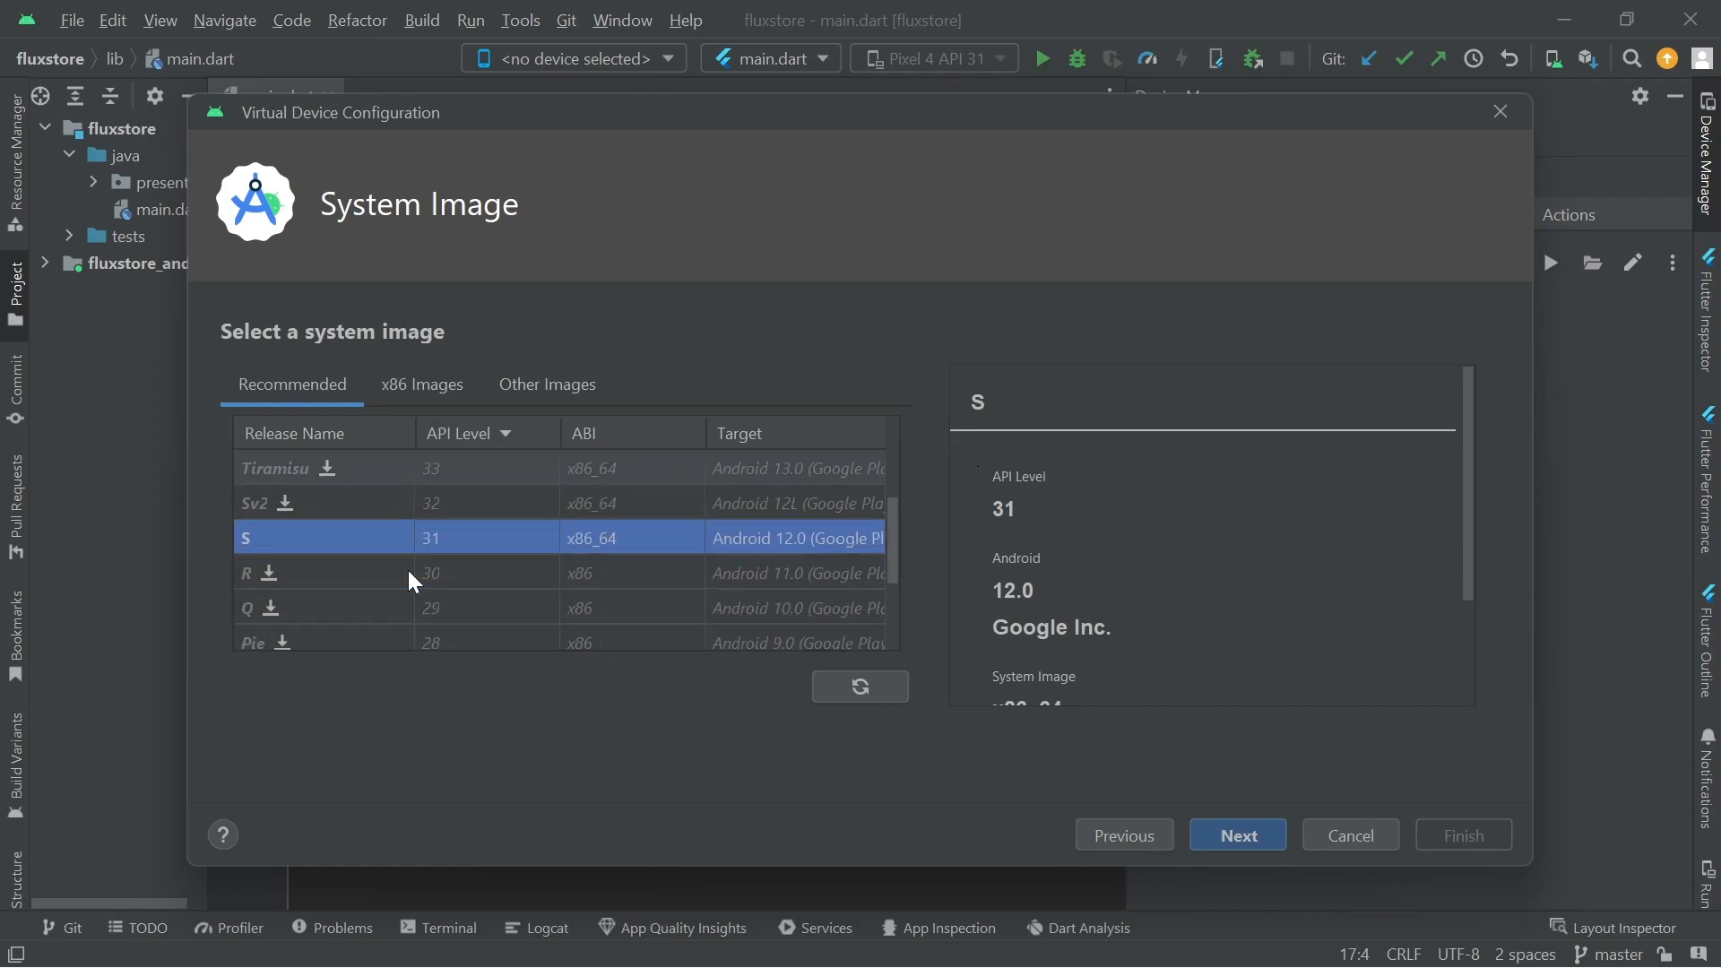
{"action": "left_click", "coordinate": [330, 561]}
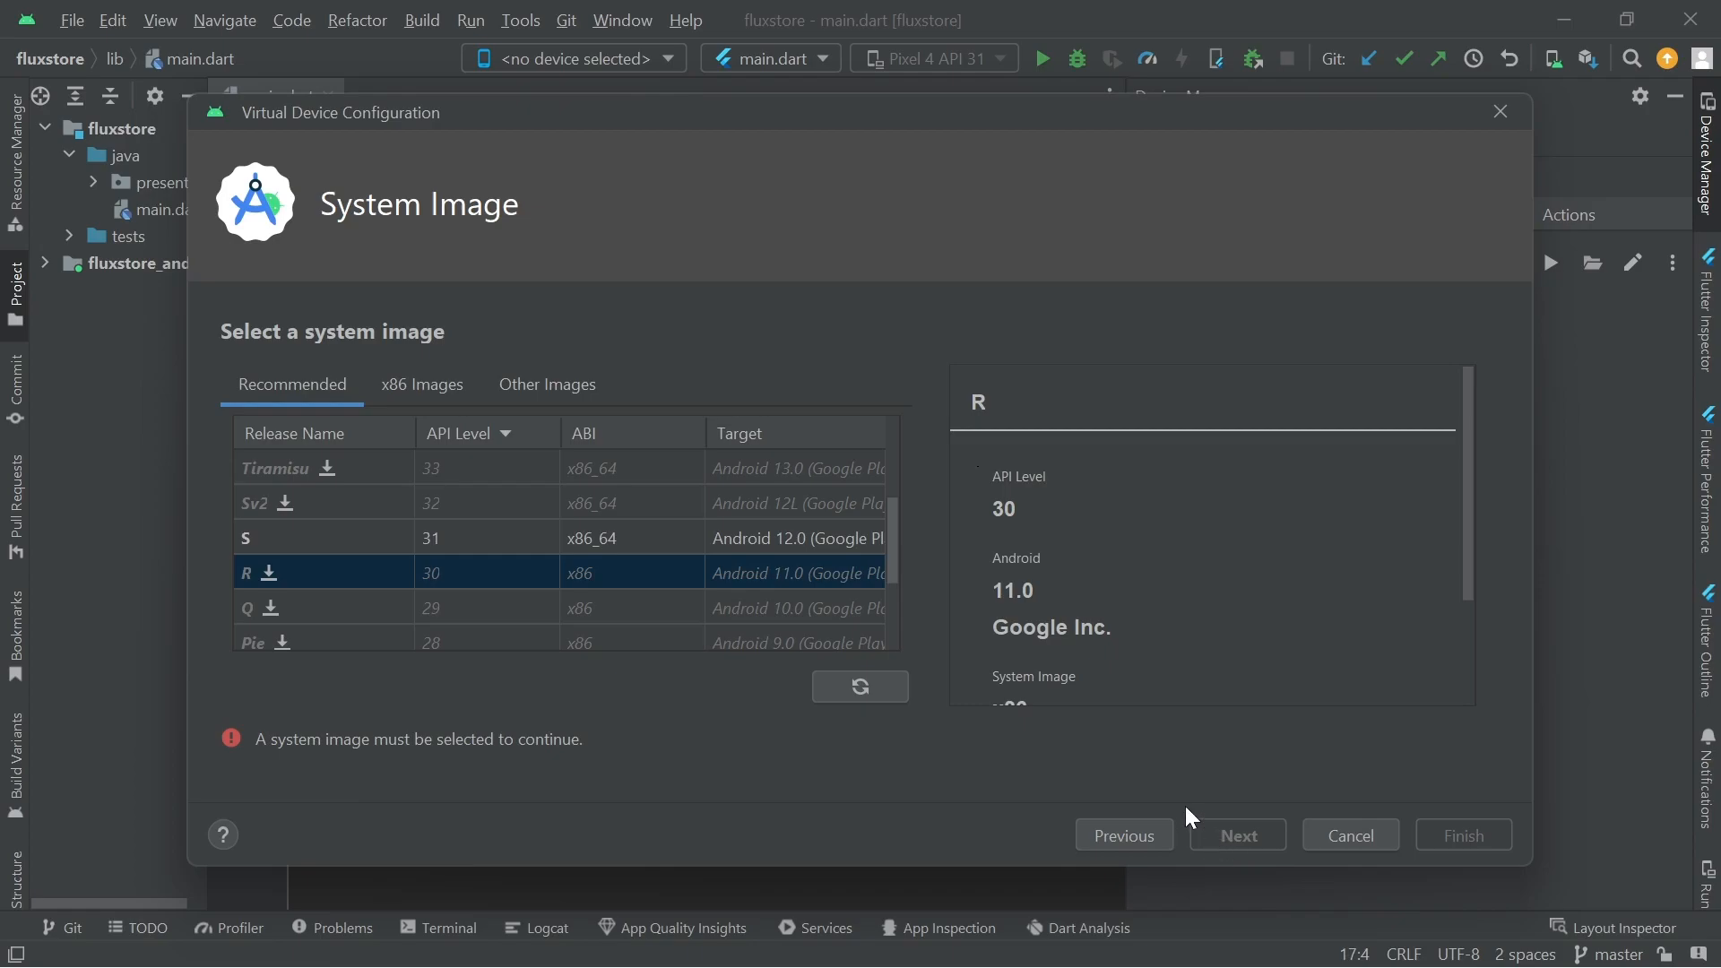
{"action": "left_click", "coordinate": [269, 578]}
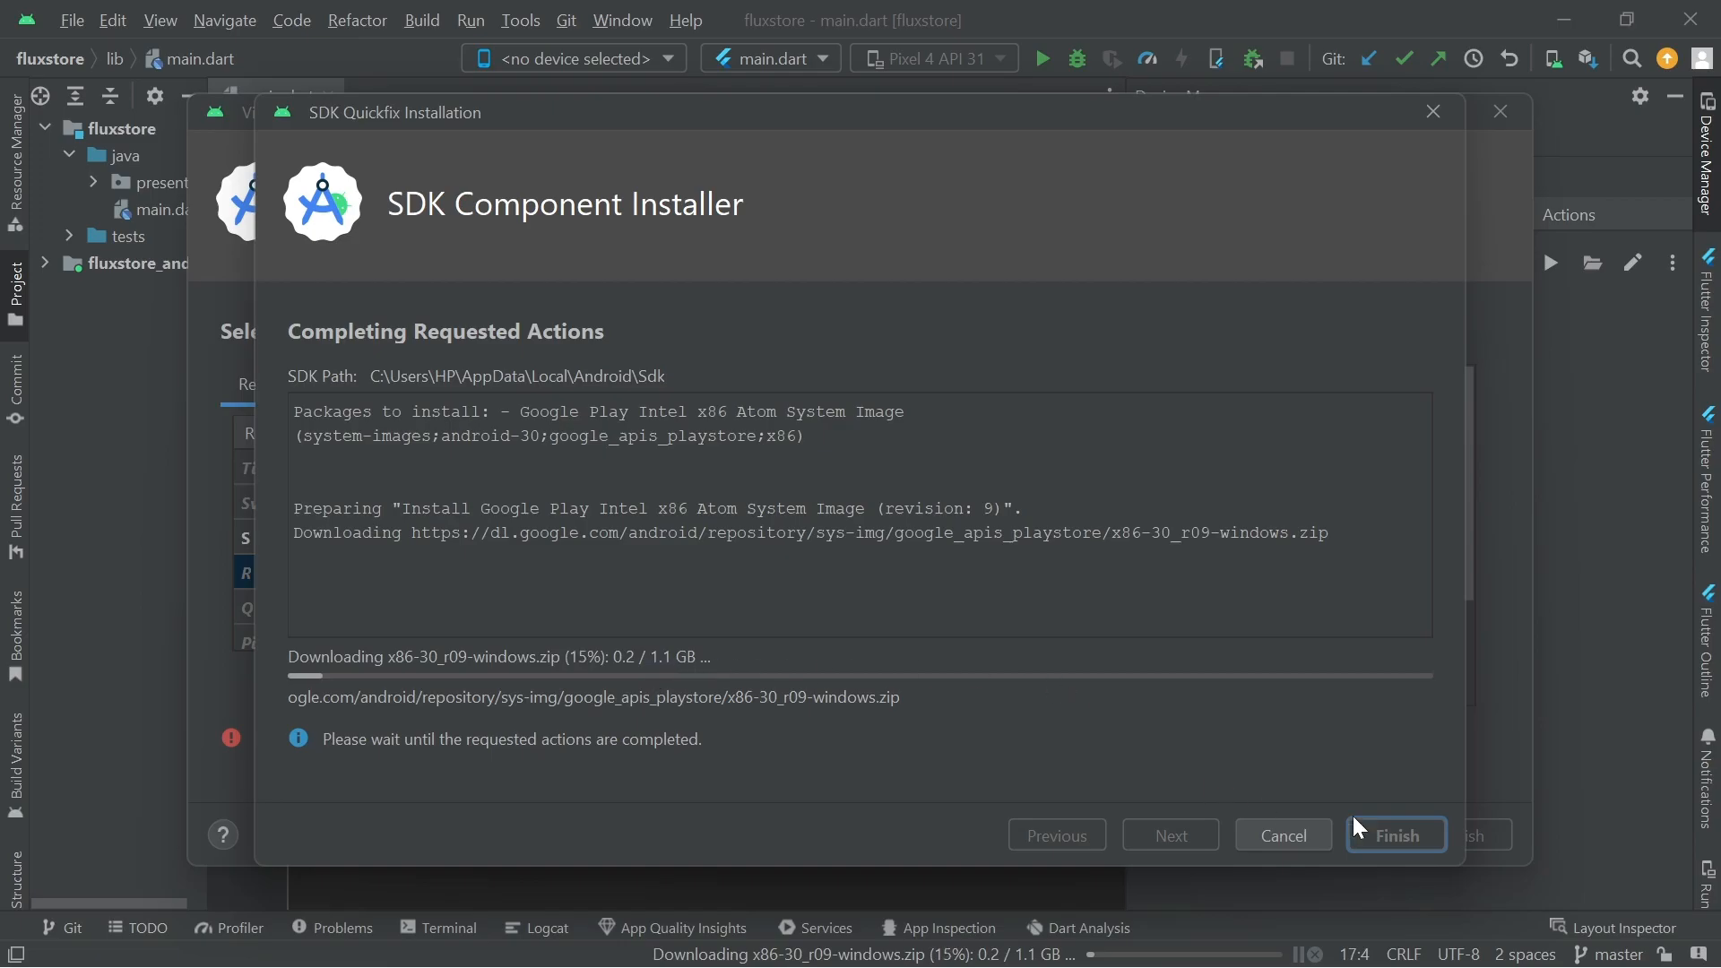
{"action": "left_click", "coordinate": [1314, 835]}
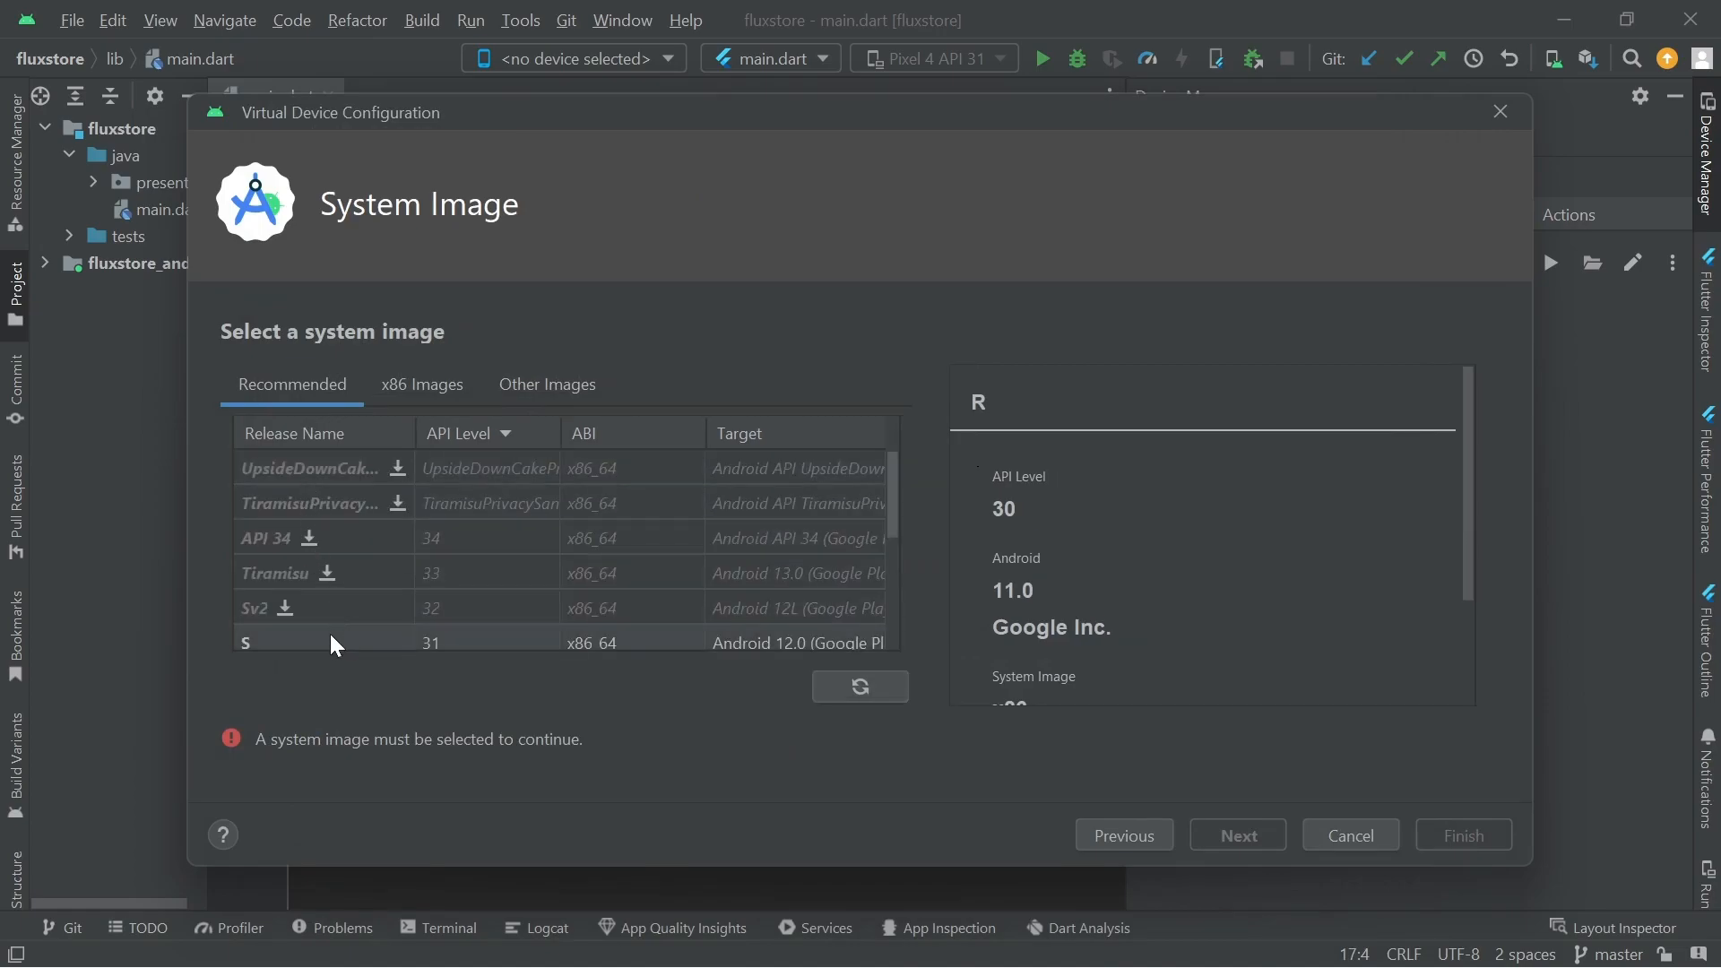
Select the S system image (API 31, Android 12.0, x86_64) in the Recommended list
{"action": "left_click", "coordinate": [330, 633]}
{"action": "scroll", "coordinate": [403, 540], "scroll_direction": "down", "scroll_amount": 1}
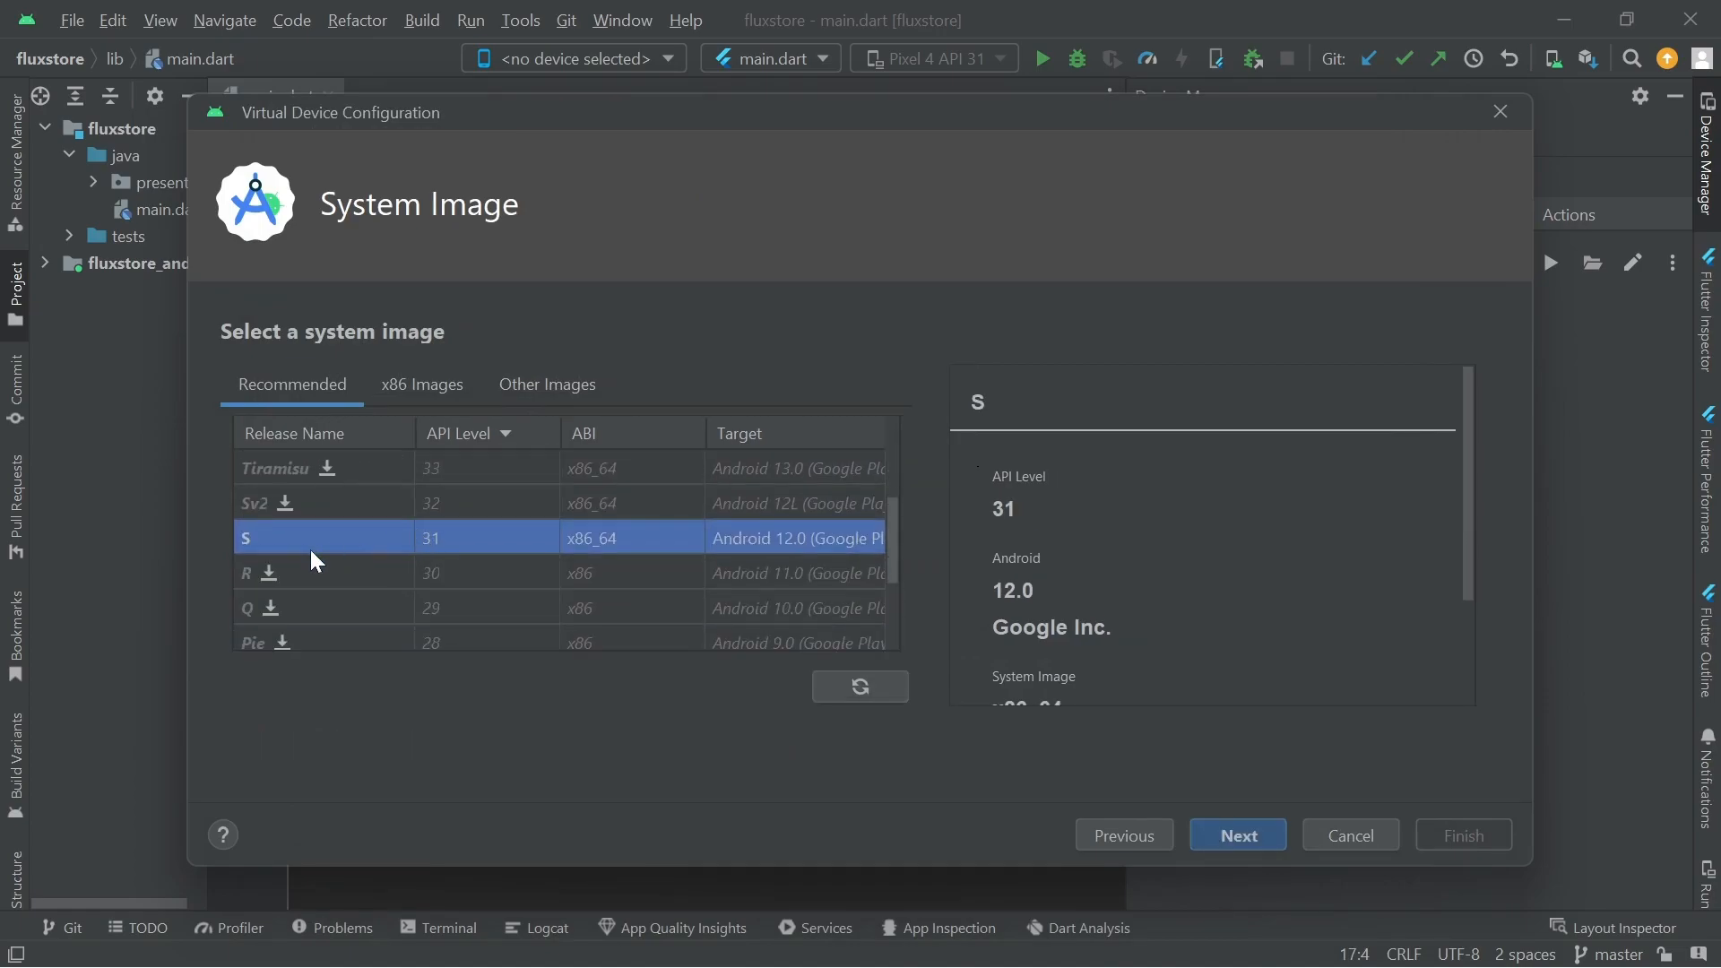
{"action": "scroll", "coordinate": [302, 544], "scroll_direction": "up", "scroll_amount": 1}
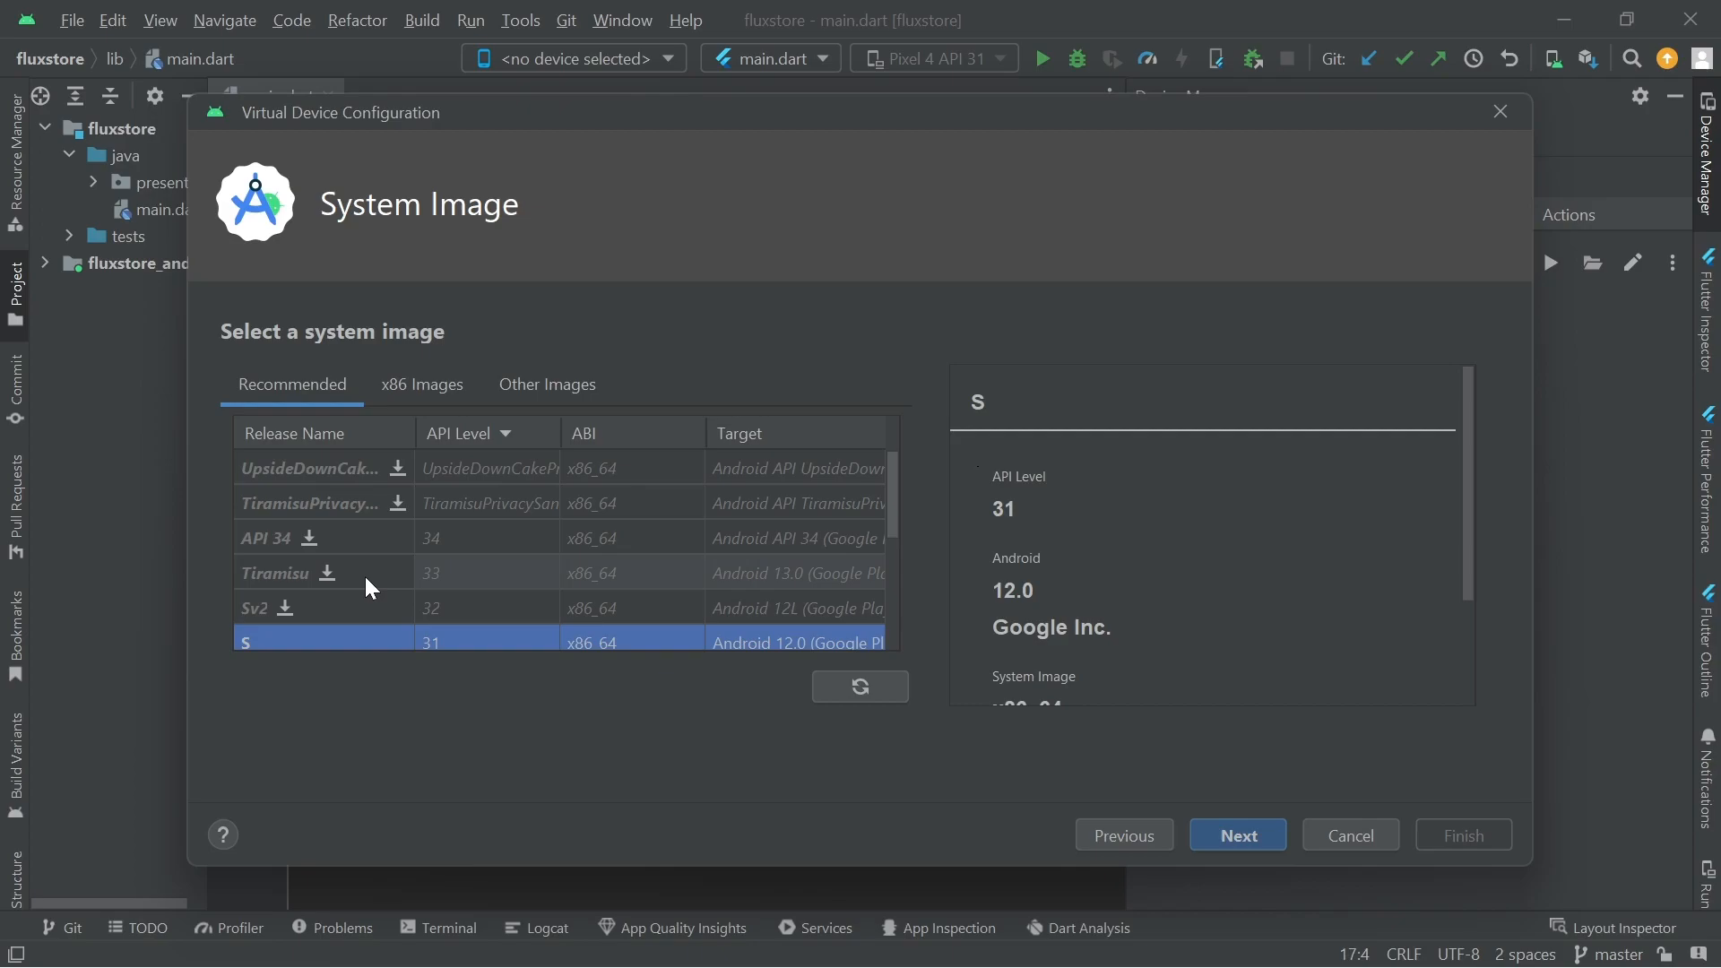
{"action": "scroll", "coordinate": [366, 578], "scroll_direction": "down", "scroll_amount": 1}
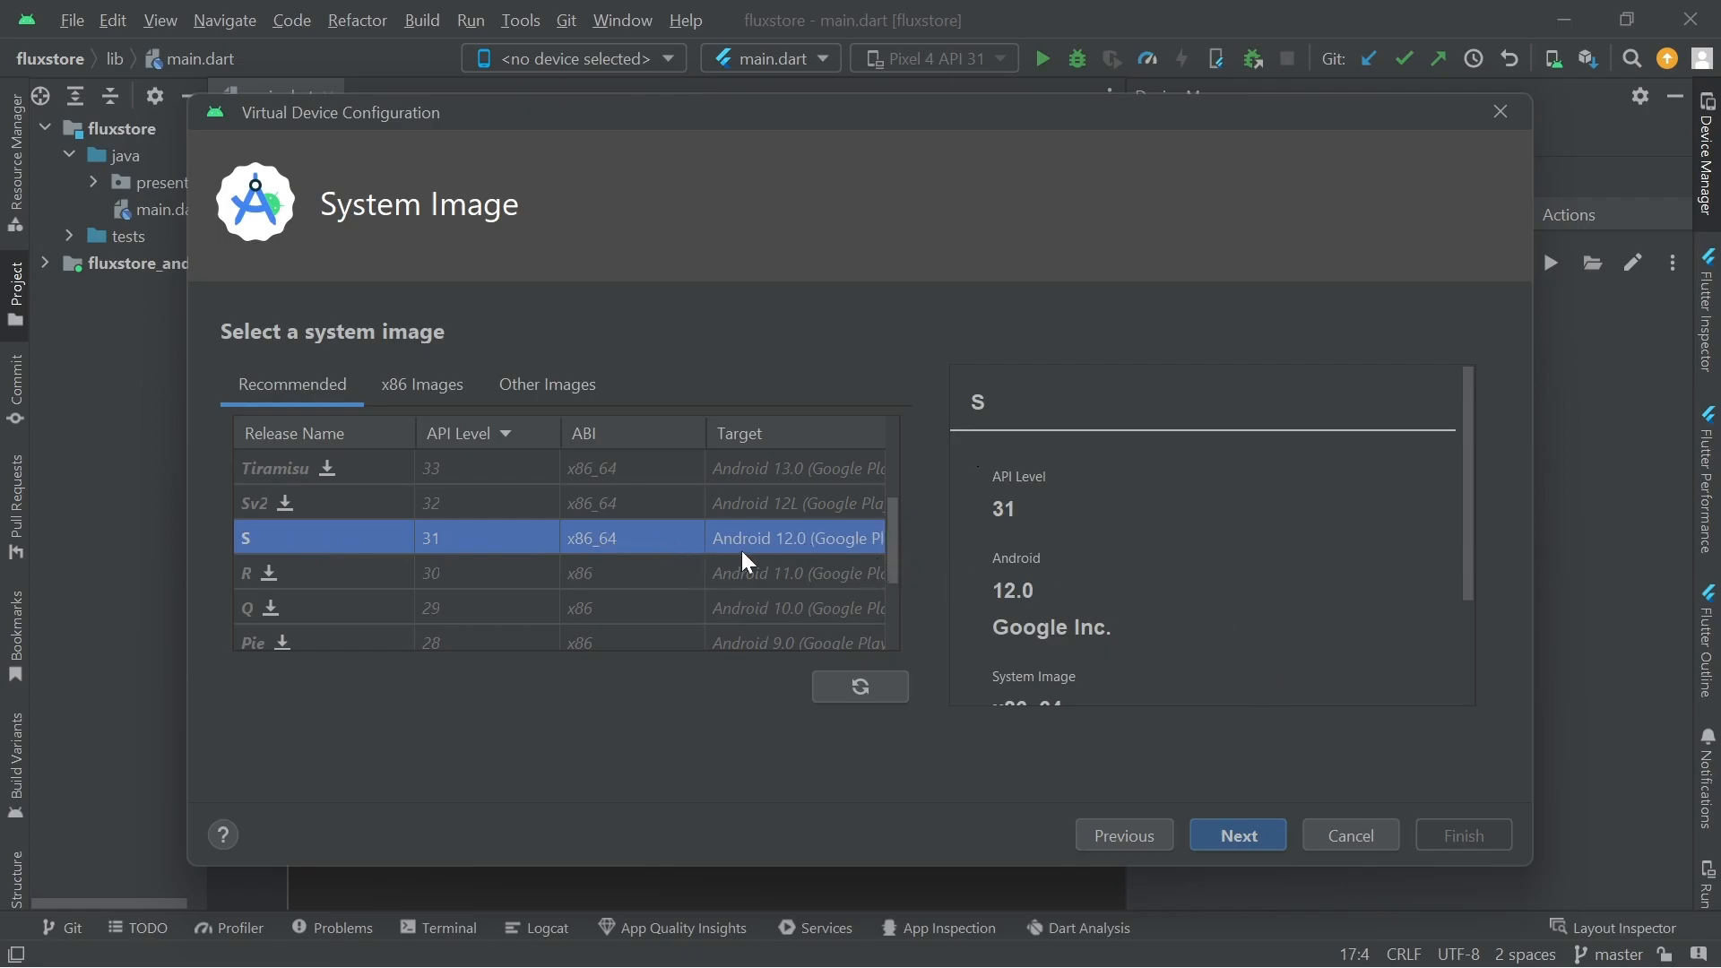
Review the Verify Configuration page for 'Pixel 4 API 31 2', then cancel the duplicate device
{"action": "left_click", "coordinate": [1242, 839]}
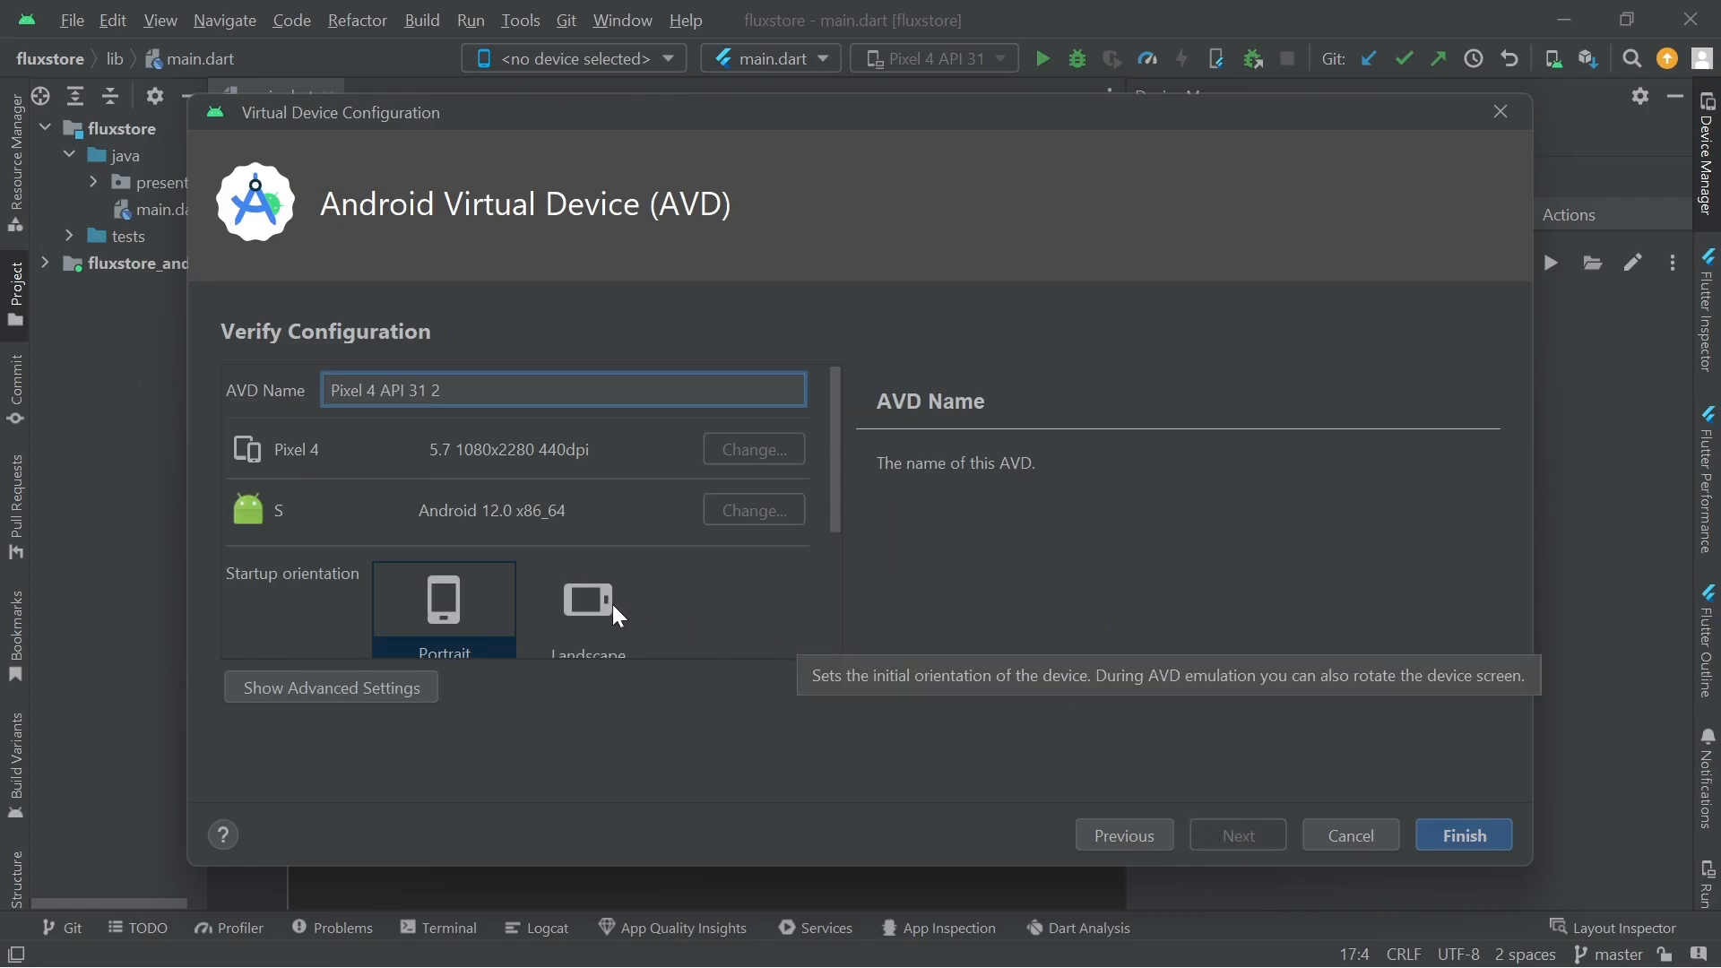
{"action": "left_click_drag", "start_coordinate": [444, 391], "coordinate": [330, 391]}
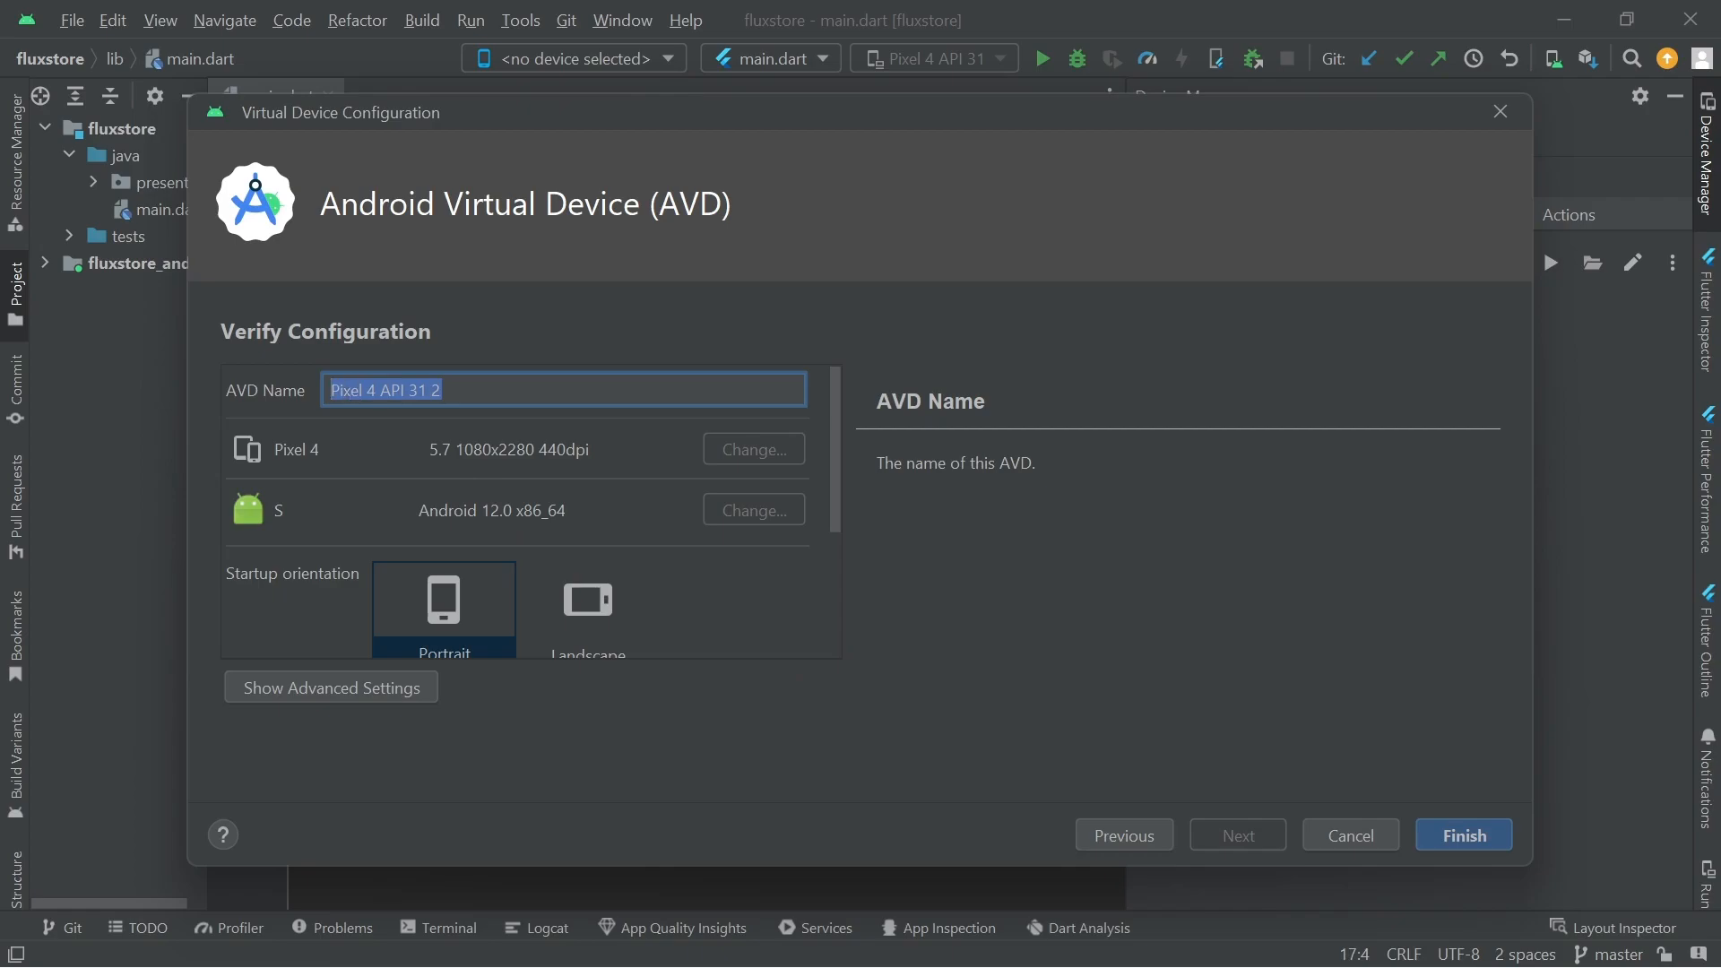
{"action": "left_click", "coordinate": [442, 391]}
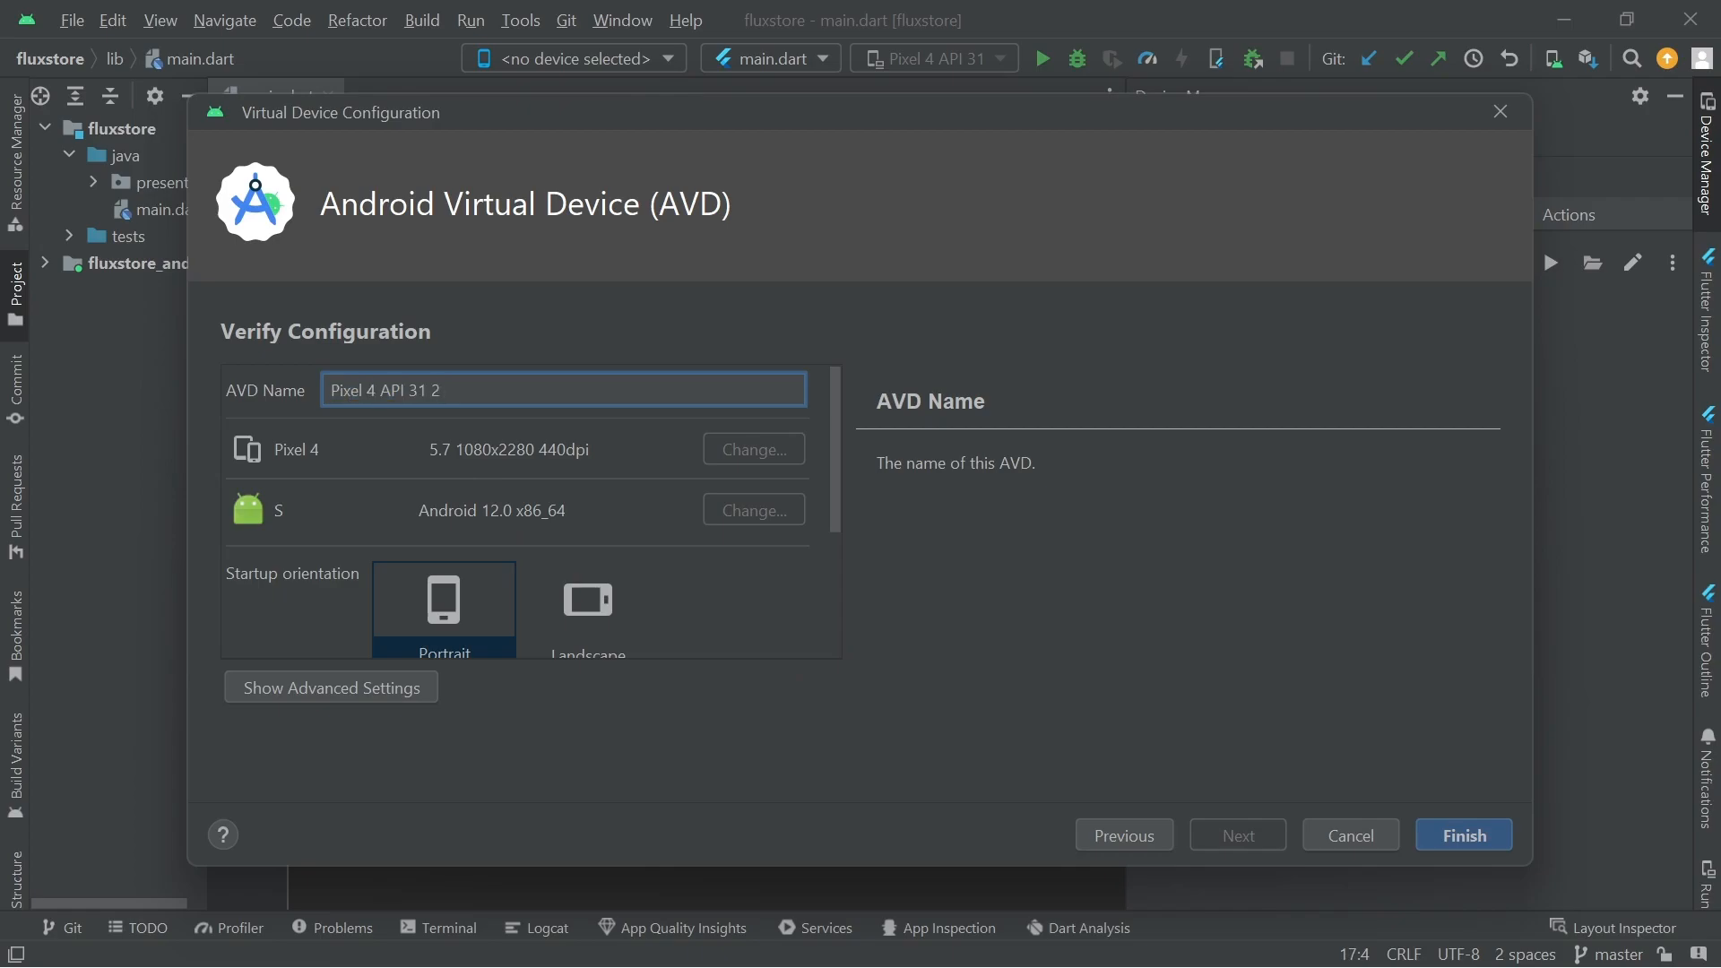
{"action": "scroll", "coordinate": [556, 419], "scroll_direction": "down", "scroll_amount": 5}
{"action": "scroll", "coordinate": [558, 432], "scroll_direction": "up", "scroll_amount": 3}
{"action": "scroll", "coordinate": [489, 433], "scroll_direction": "up", "scroll_amount": 1}
{"action": "scroll", "coordinate": [632, 441], "scroll_direction": "down", "scroll_amount": 3}
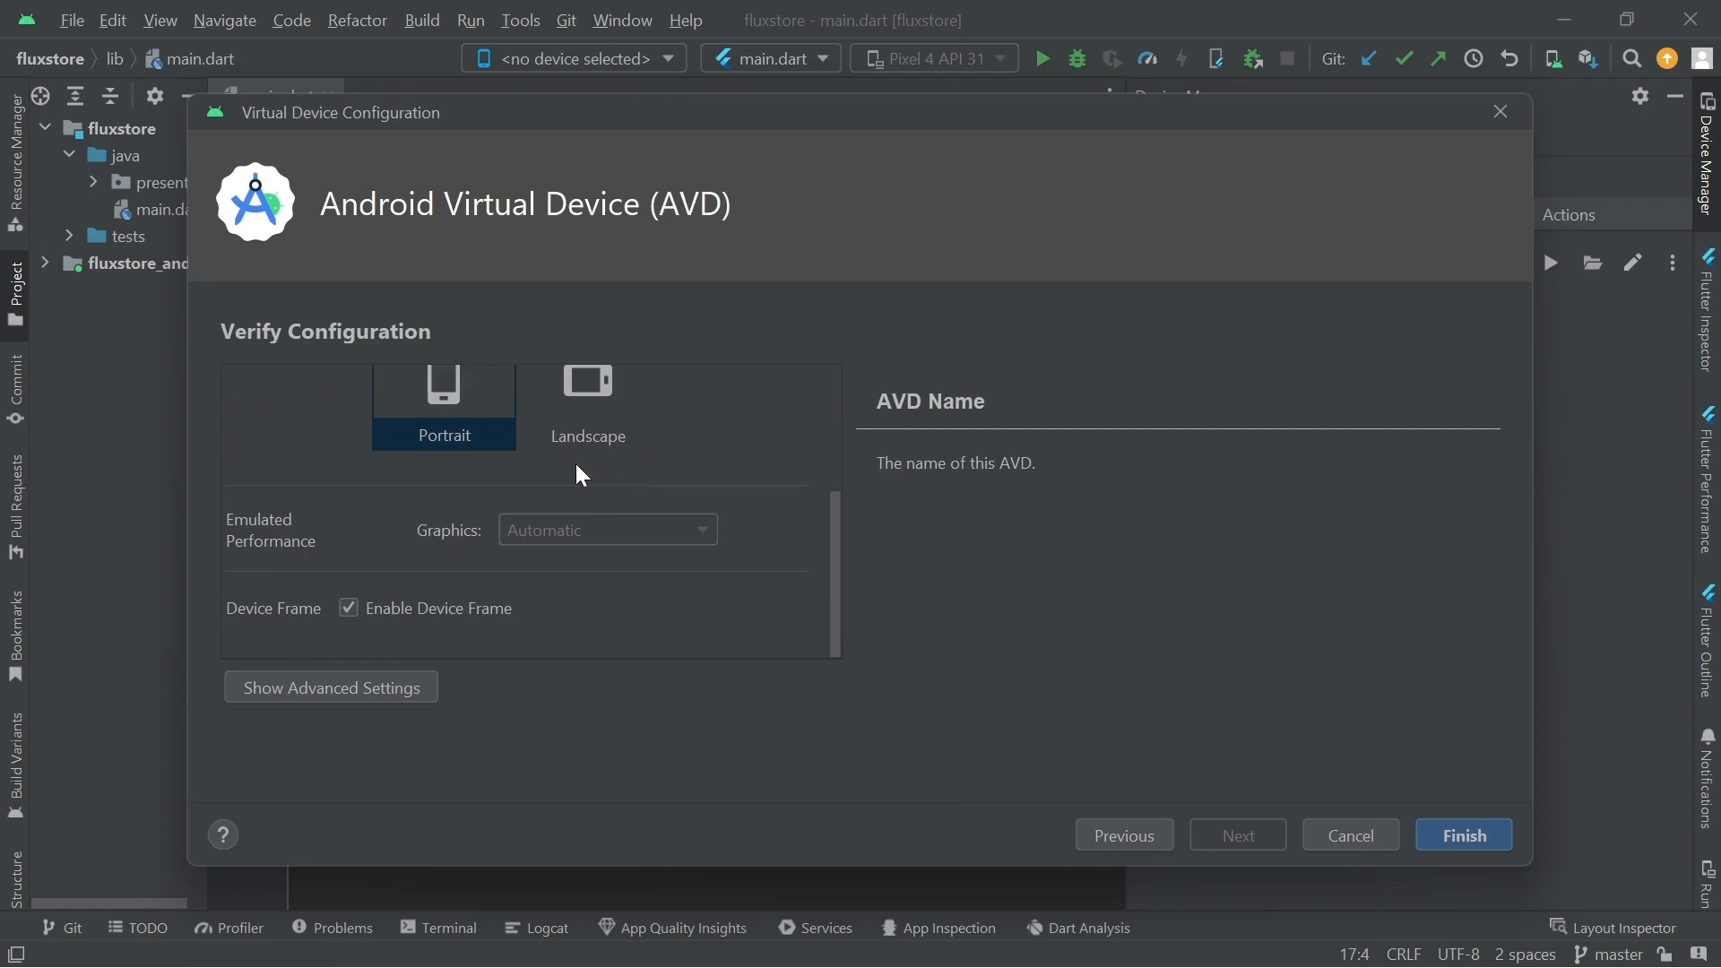
{"action": "scroll", "coordinate": [530, 467], "scroll_direction": "up", "scroll_amount": 3}
{"action": "scroll", "coordinate": [444, 520], "scroll_direction": "down", "scroll_amount": 2}
{"action": "scroll", "coordinate": [599, 599], "scroll_direction": "up", "scroll_amount": 3}
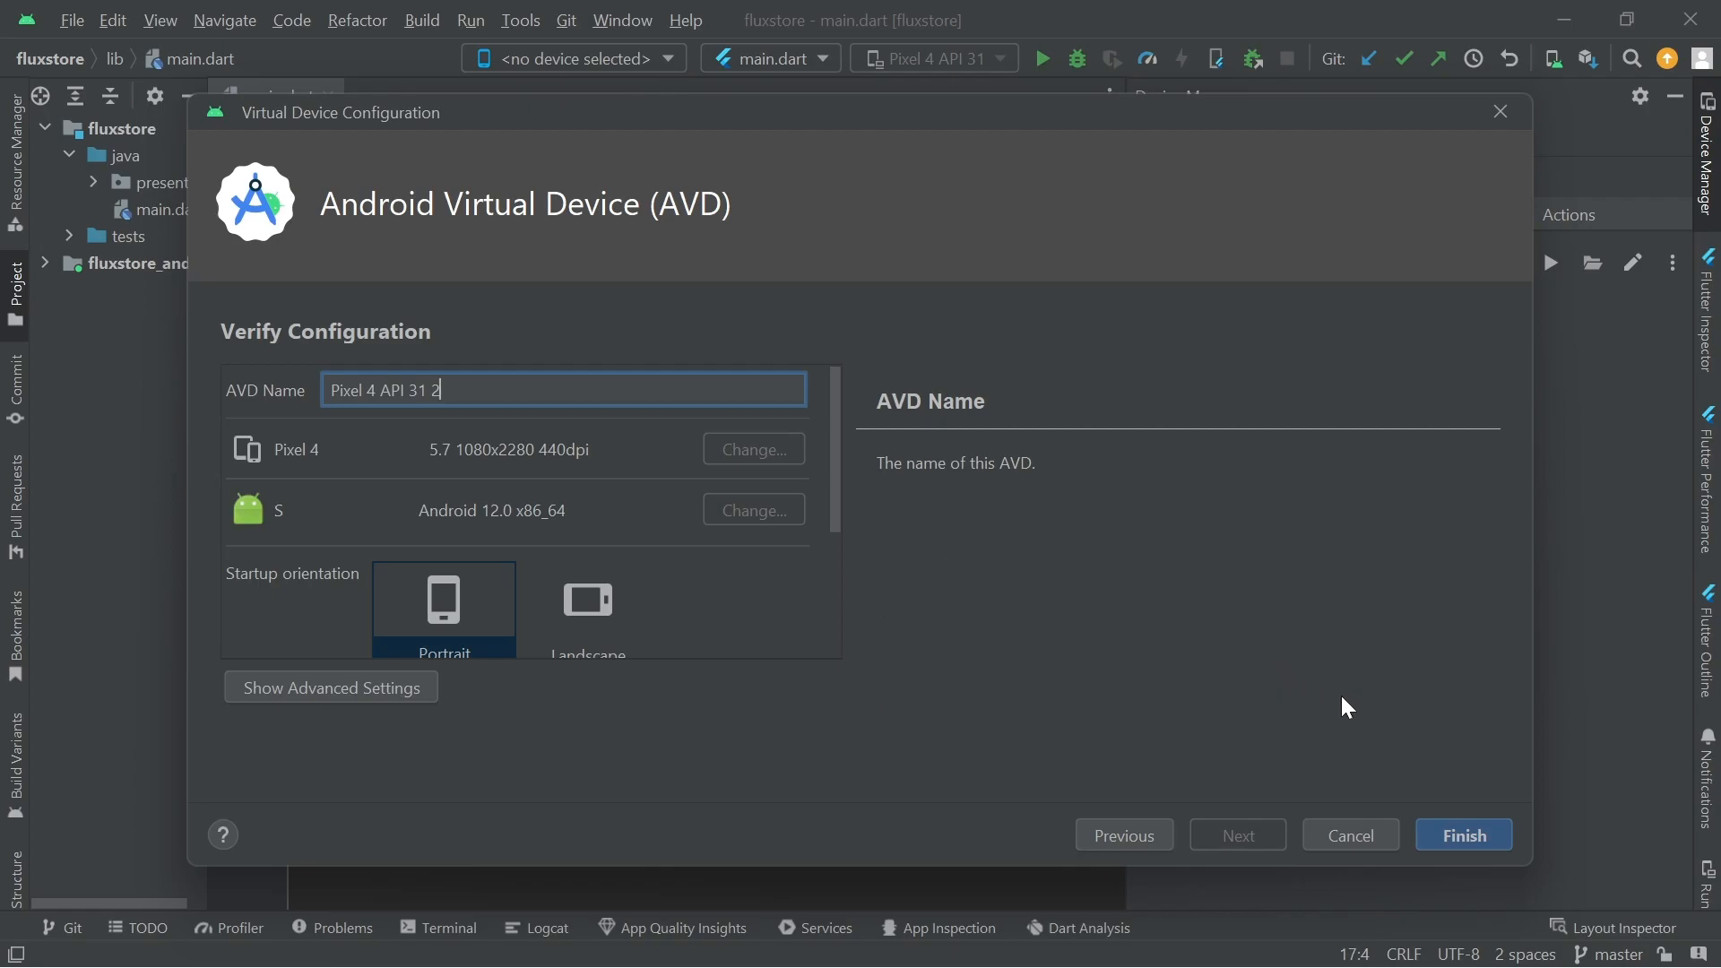
{"action": "left_click", "coordinate": [1339, 828]}
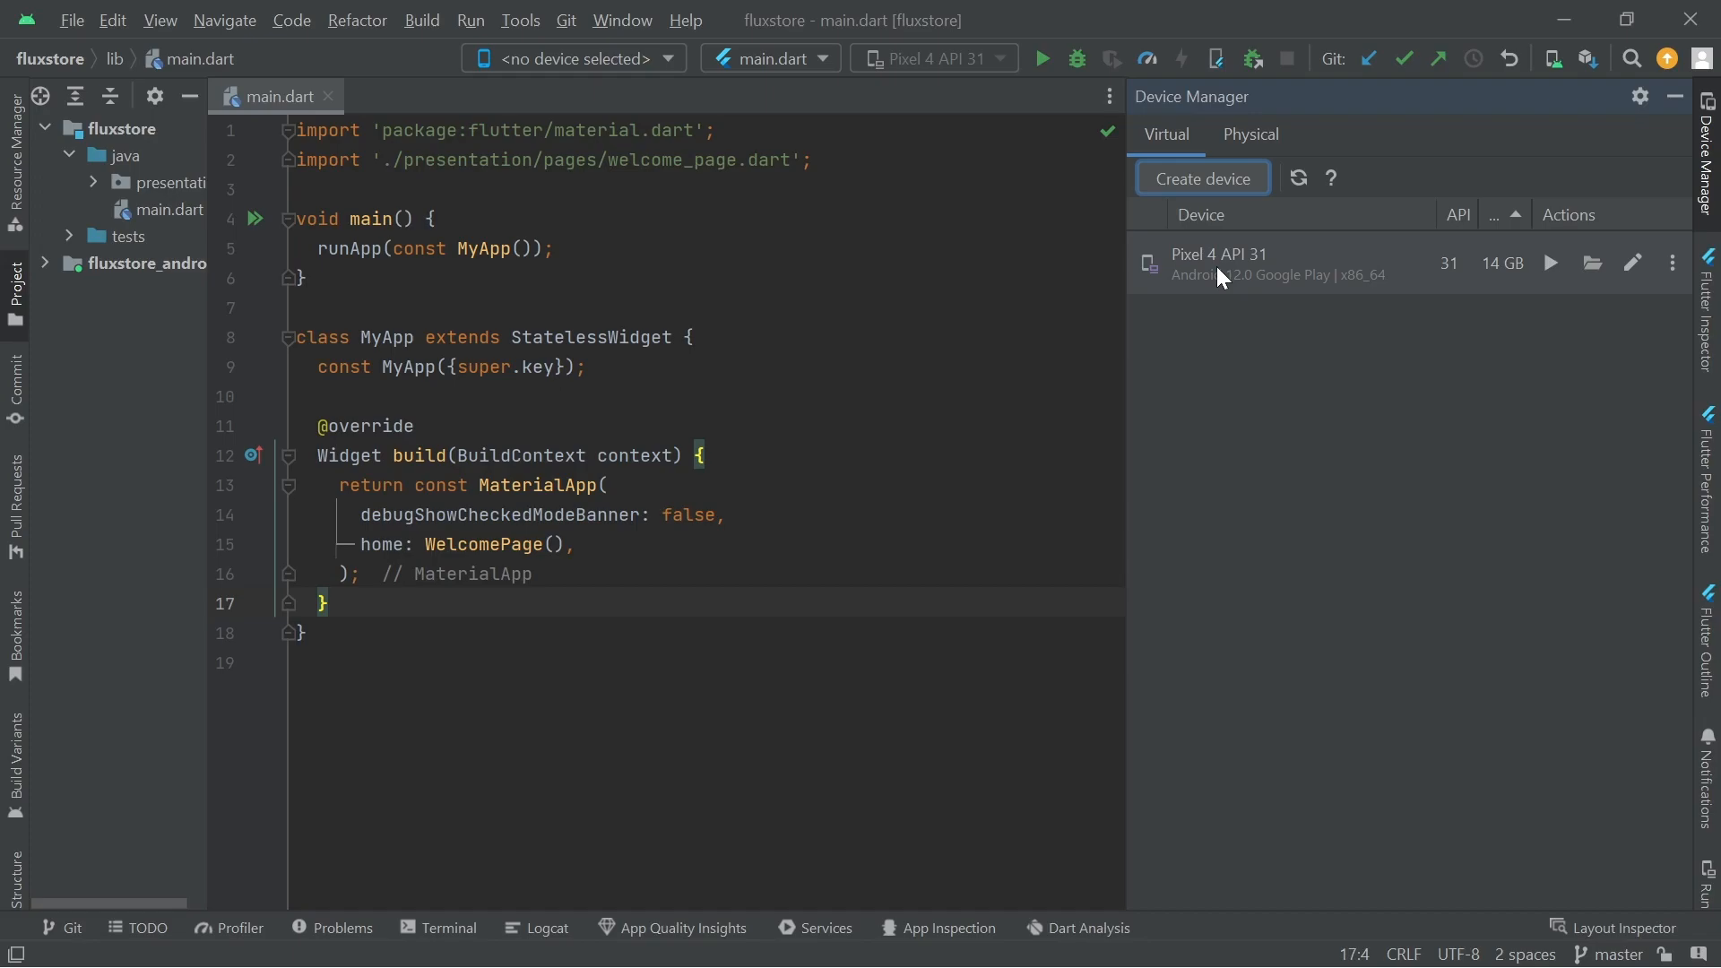
Select the Pixel 4 API 31 device in Device Manager, then return focus to the main.dart editor
{"action": "left_click", "coordinate": [1261, 282]}
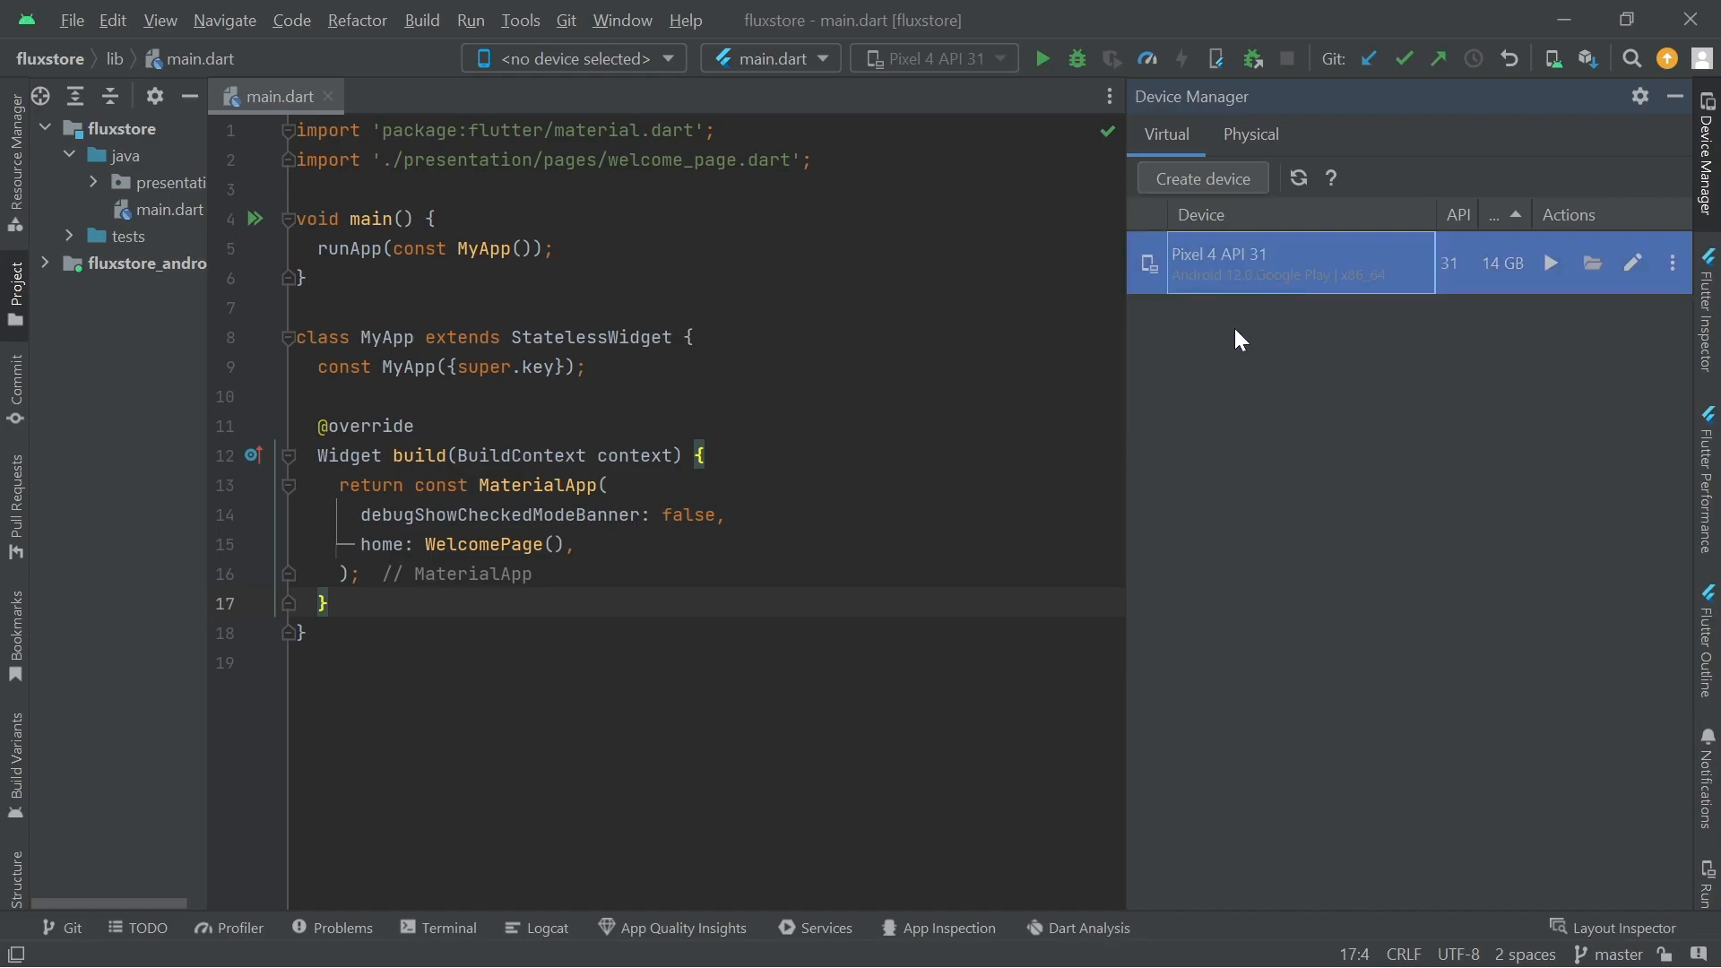
{"action": "left_click", "coordinate": [695, 337]}
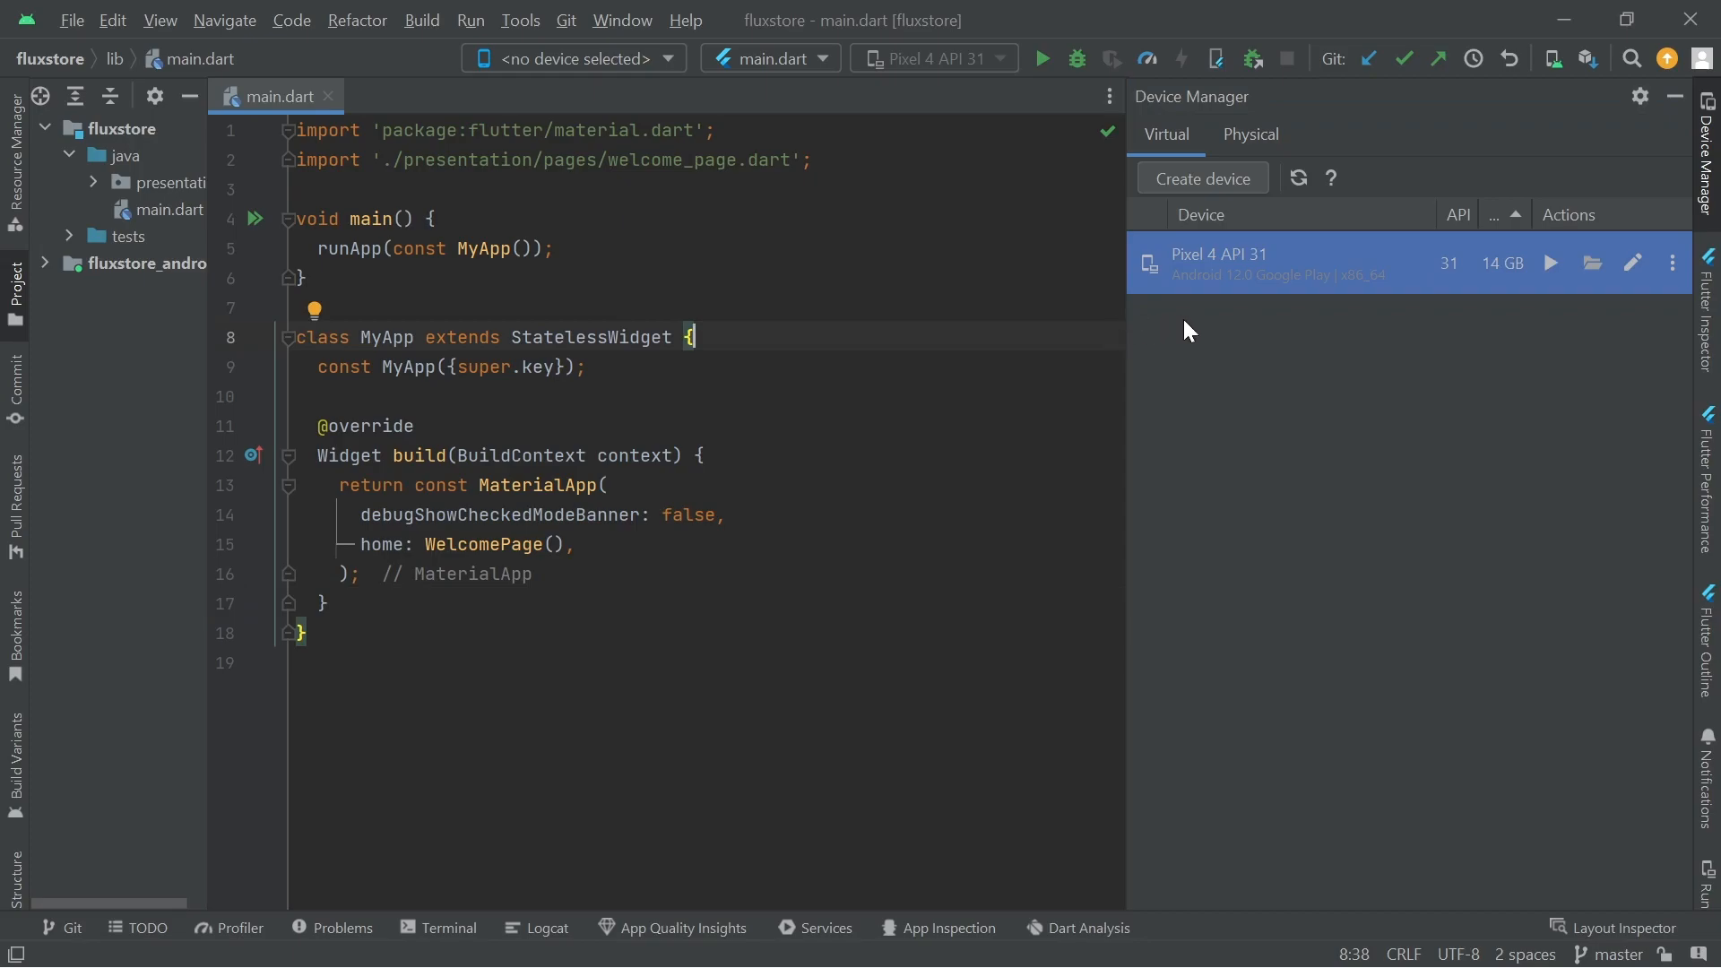